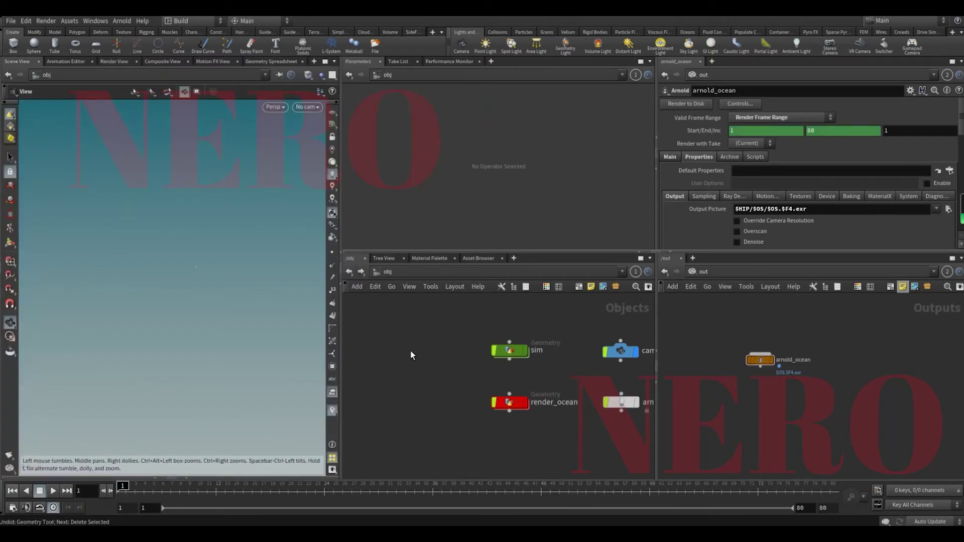
Create a new Geometry object in the object network and go inside it.
key("Tab")
type("geo")
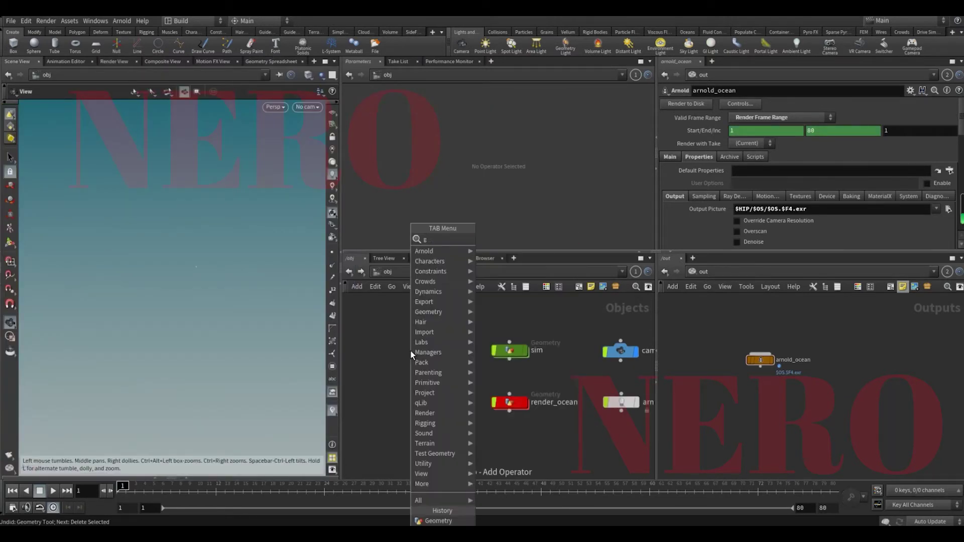
key("Return")
left_click(411, 351)
double_click(410, 351)
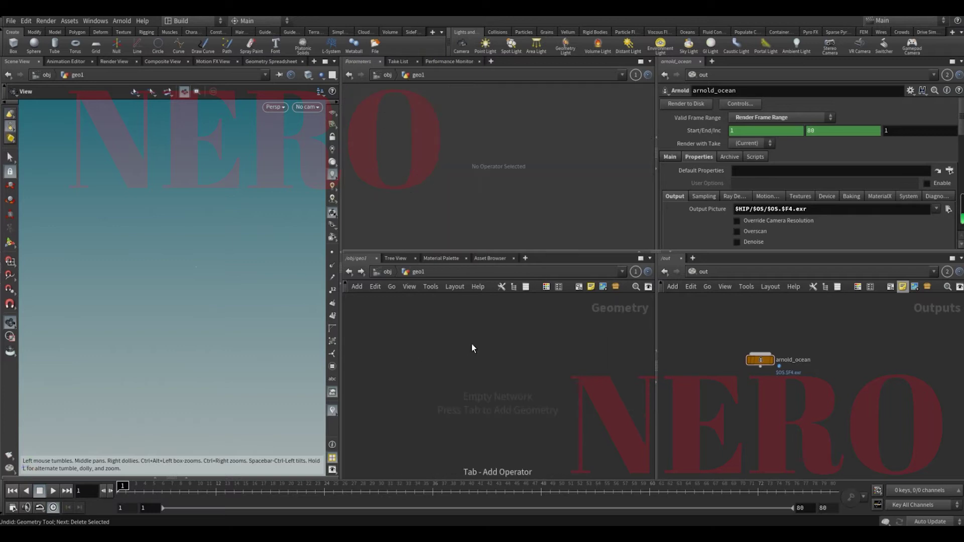
Add a Grid node, frame it in the viewport and turn on wireframe display over the shading.
key("Tab")
type("g")
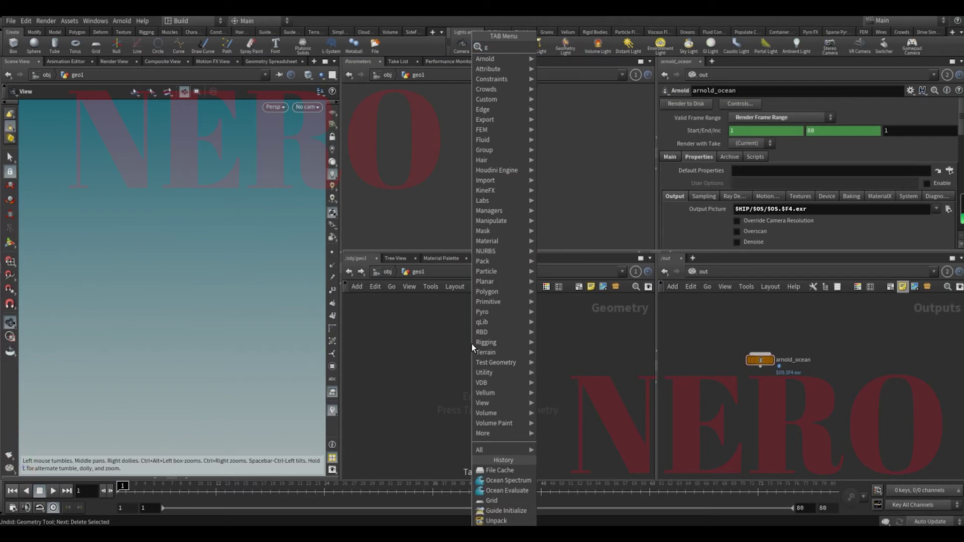
type("rid")
key("Return")
left_click(471, 345)
key("space+g")
left_click_drag(206, 267, 192, 311)
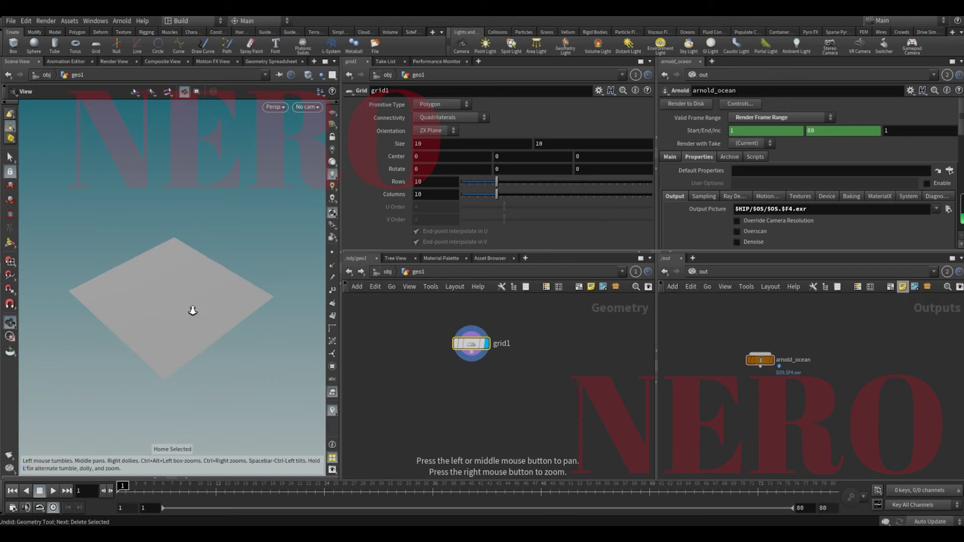
right_click_drag(192, 311, 194, 279)
key("shift+w")
left_click_drag(194, 278, 182, 286)
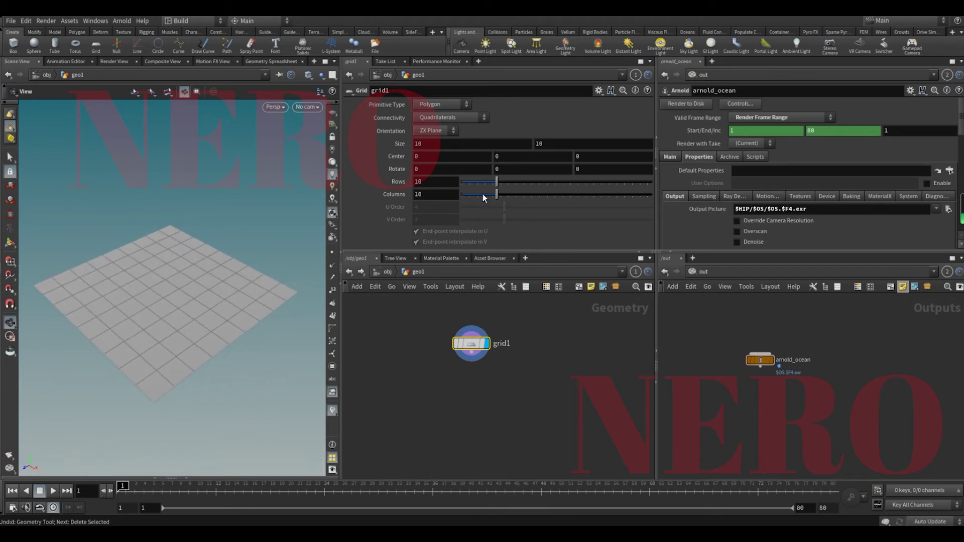
Set the grid's rows and columns to 100.
left_click(432, 182)
type("100")
key("Return")
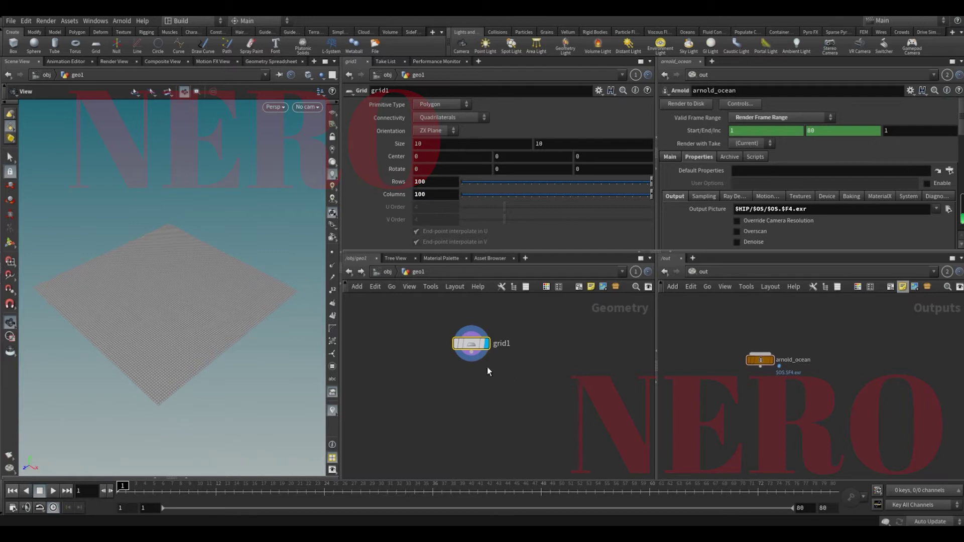
Add an Ocean Evaluate node fed by the grid.
key("Tab")
type("o")
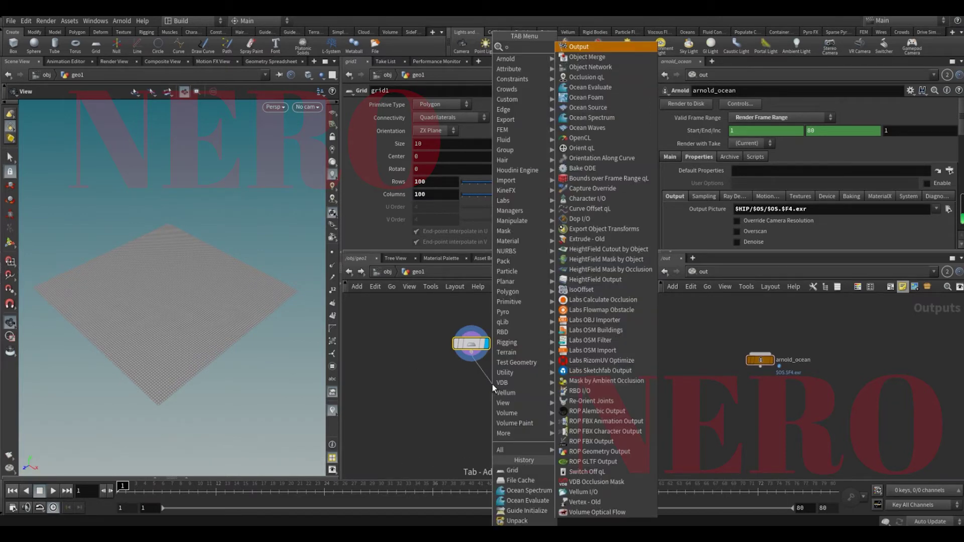
type("cean e")
key("Return")
left_click(498, 393)
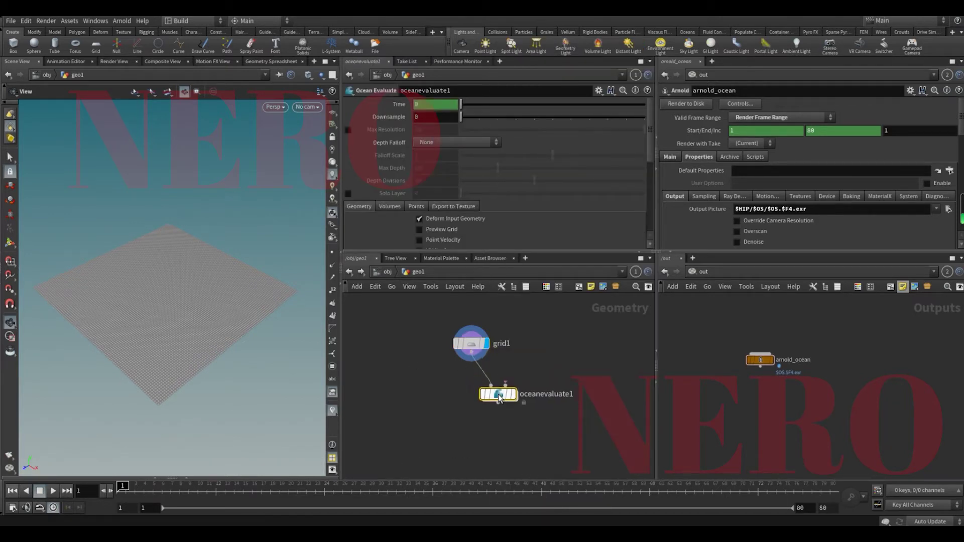
Display the Ocean Evaluate node and connect a new Ocean Spectrum node to its second input.
key("Tab")
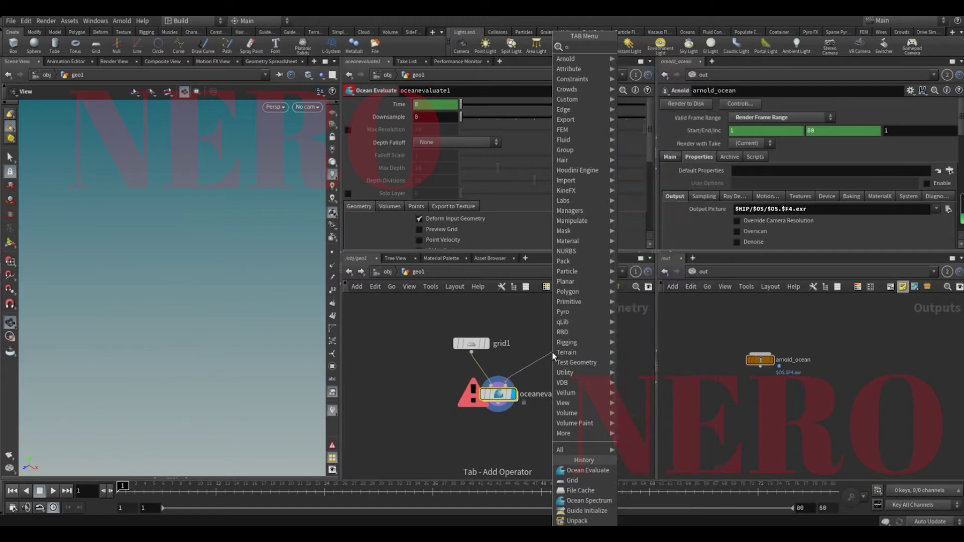
key("Escape")
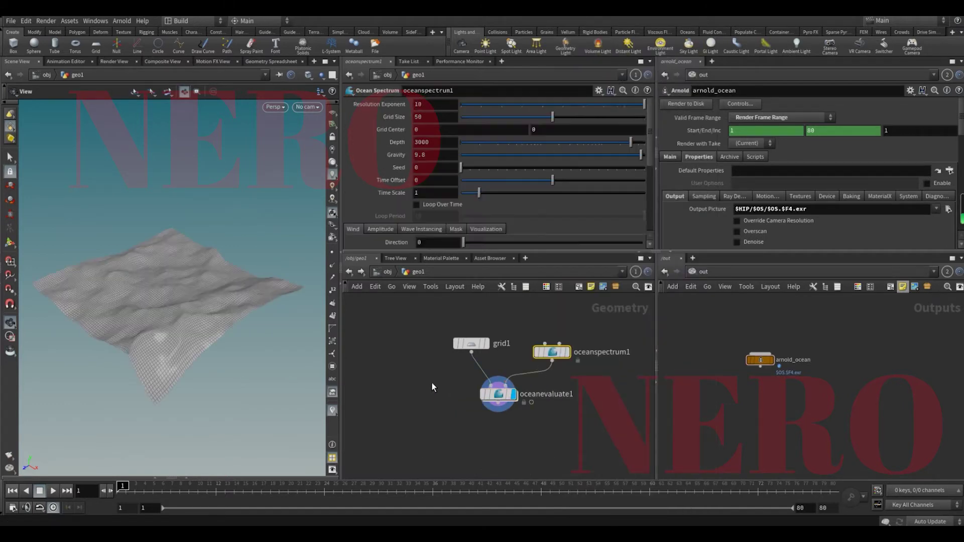
left_click_drag(433, 381, 517, 415)
left_click_drag(216, 294, 194, 311)
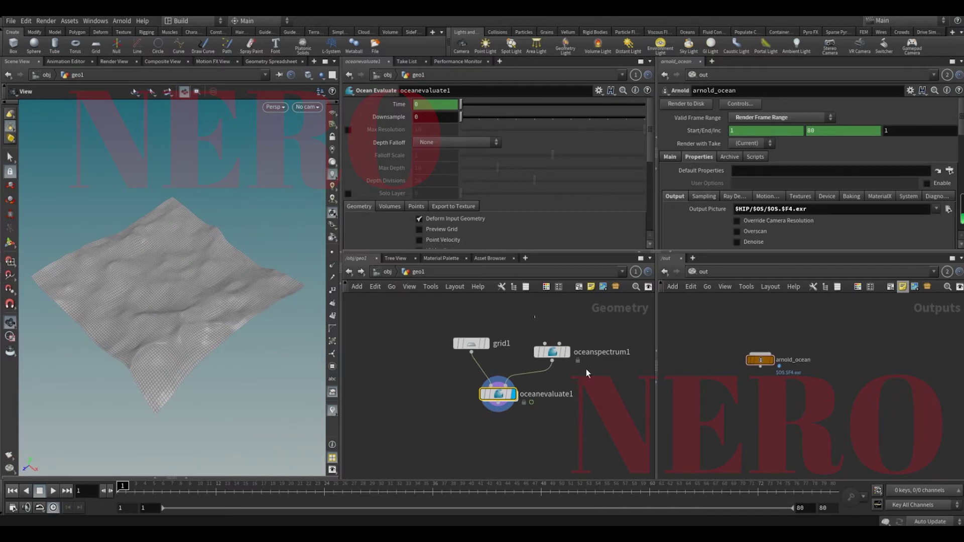
Set the grid's rows and columns to 500.
left_click(472, 344)
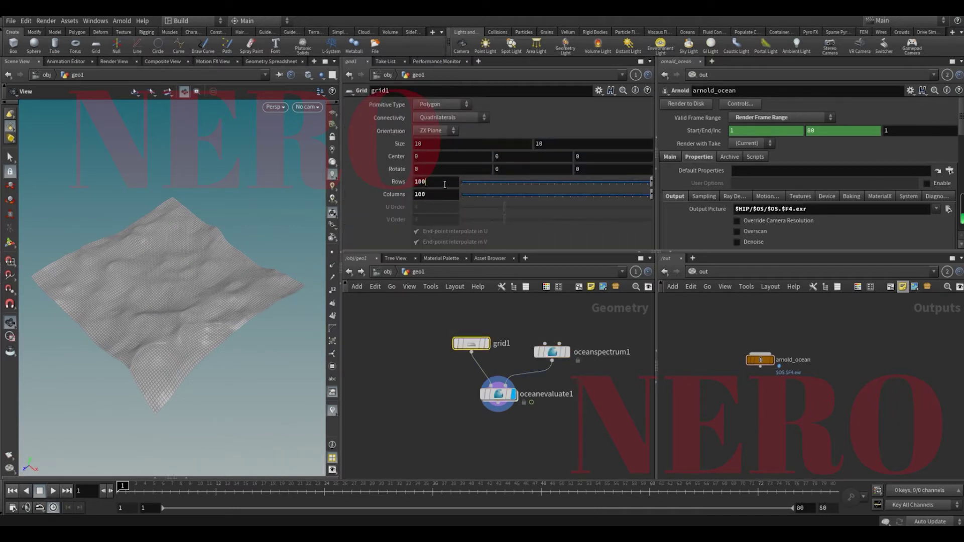
left_click_drag(445, 184, 368, 177)
type("500")
key("Tab")
type("500")
key("Return")
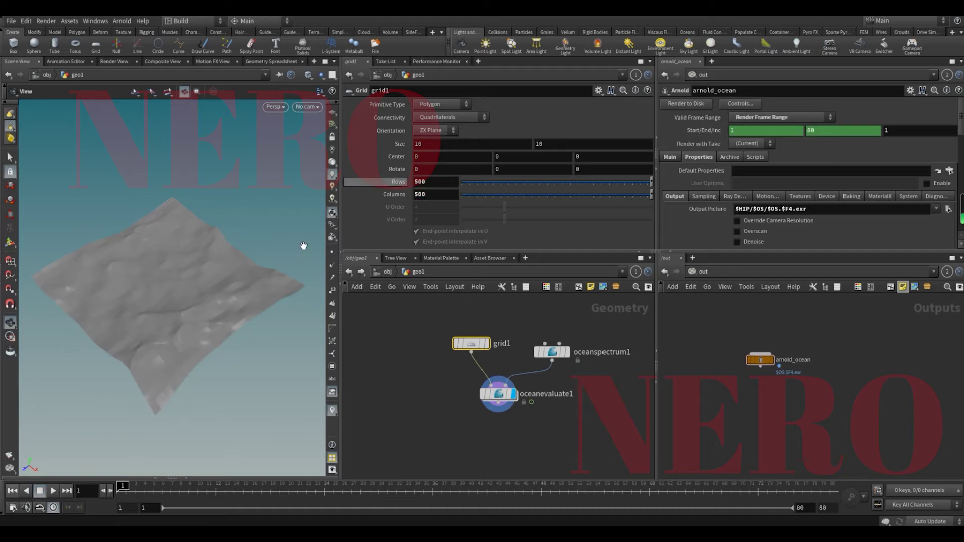
Set the Ocean Spectrum's resolution exponent to 9 and turn off the viewport wireframe overlay.
left_click(552, 351)
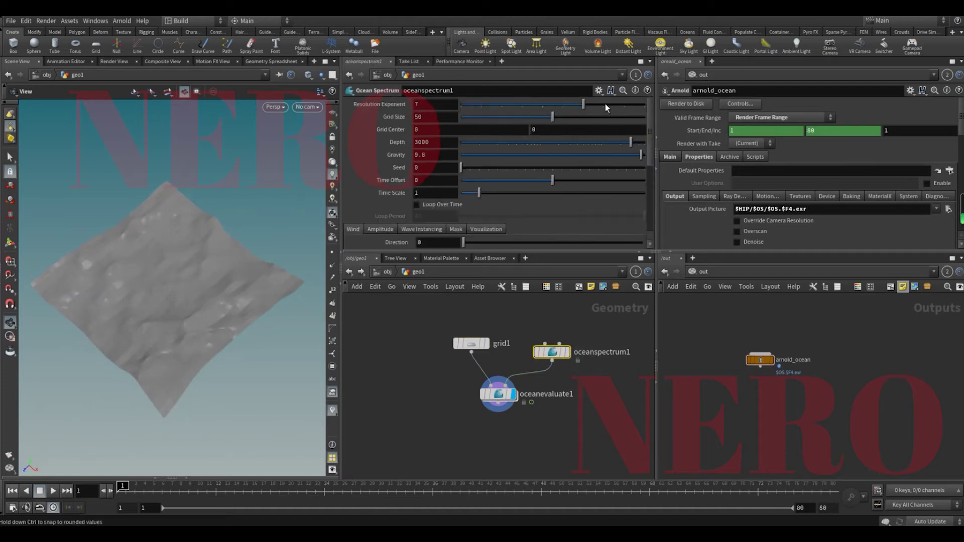
left_click_drag(604, 104, 616, 105)
mouse_move(239, 326)
left_mouse_down()
mouse_move(216, 296)
mouse_move(214, 308)
left_mouse_up()
key("shift+w")
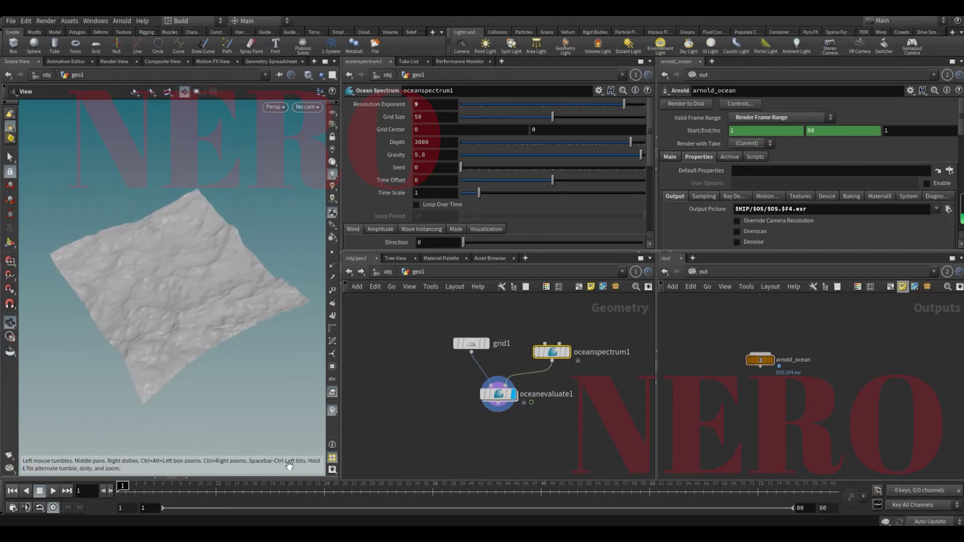
Play back the ocean animation, stop it, and check the Ocean Evaluate node's memory use in its node info.
left_click(463, 441)
key("Up")
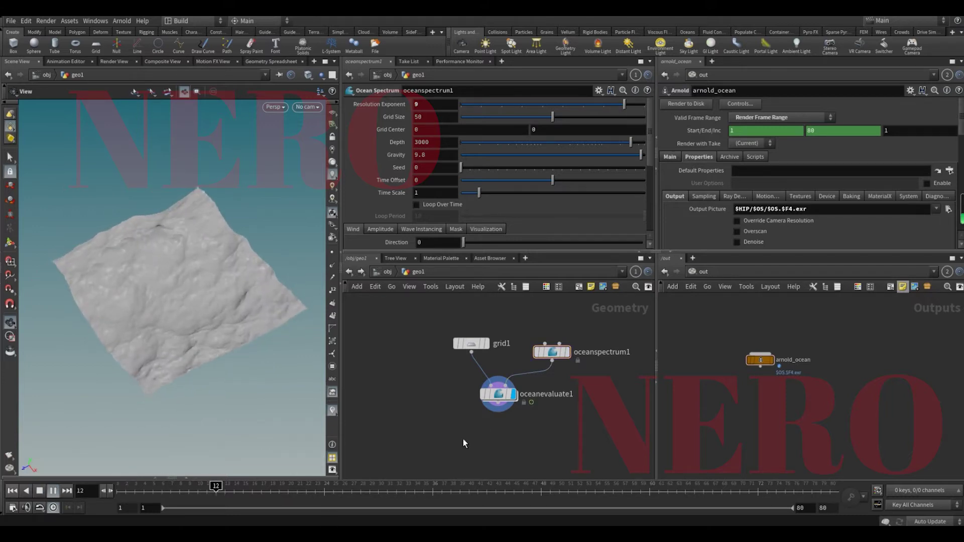
key("Up")
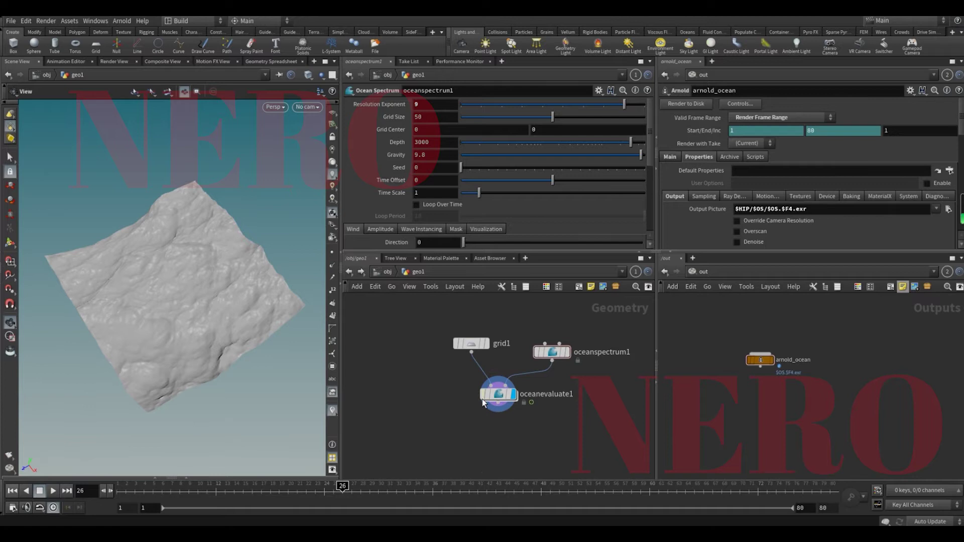
left_click(471, 394)
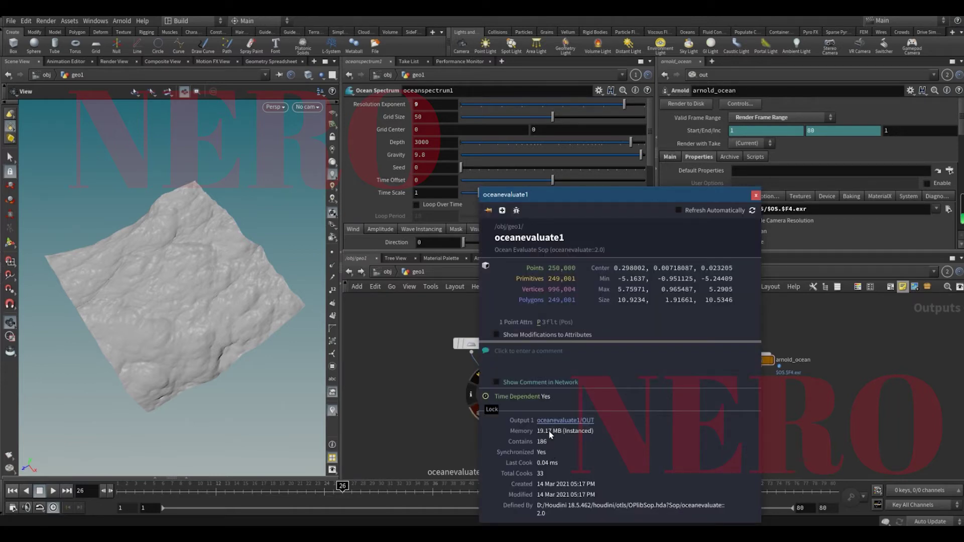
left_click(420, 397)
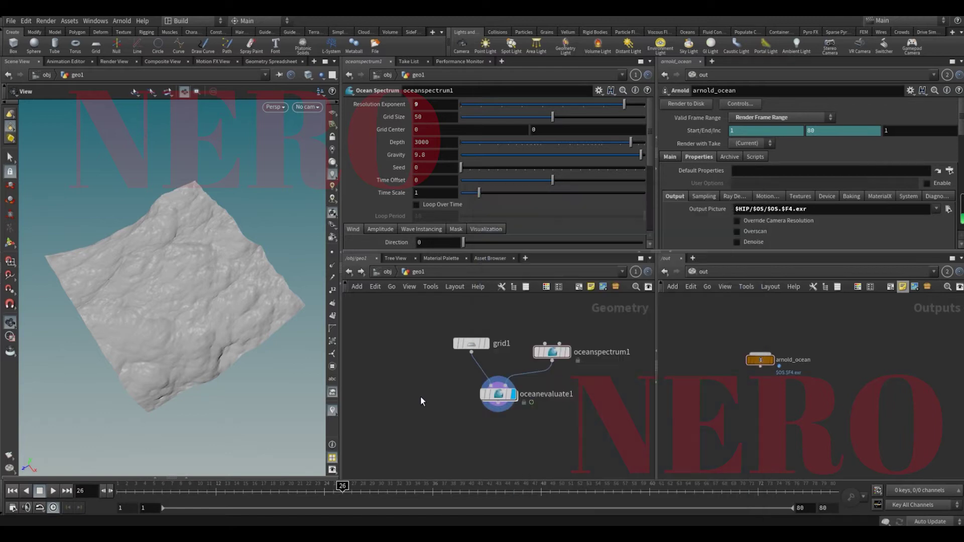
Set the grid's size to 1000 by 1000 and frame the enlarged surface in the viewport.
scroll(213, 304, "down", 2)
left_click_drag(213, 304, 215, 304)
left_click(471, 343)
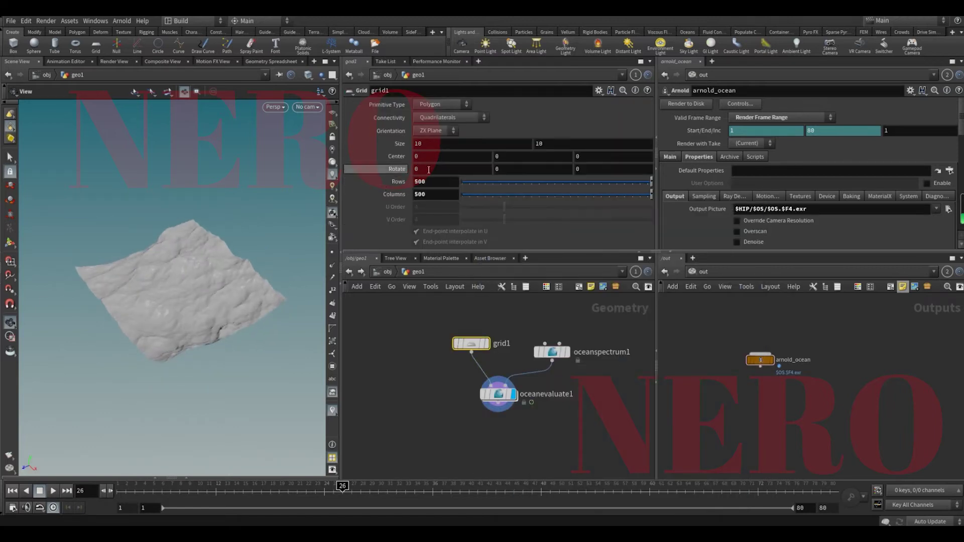
left_click(445, 143)
type("00")
key("Tab")
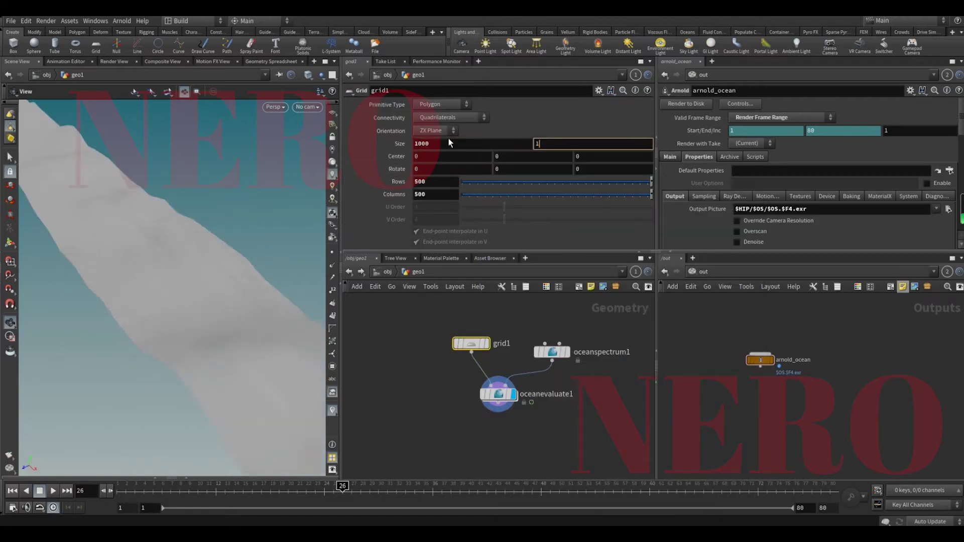
type("1000")
key("Return")
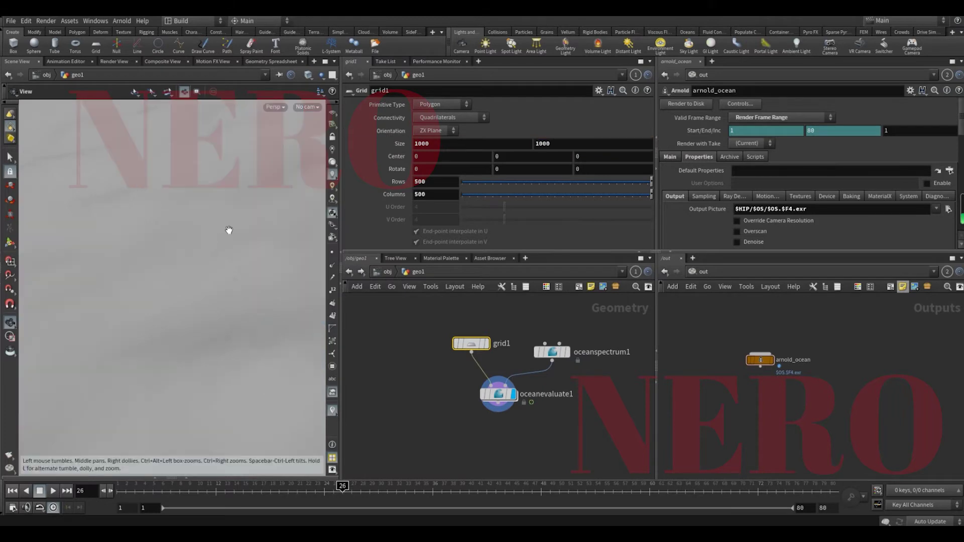
key("g")
scroll(196, 248, "up", 10)
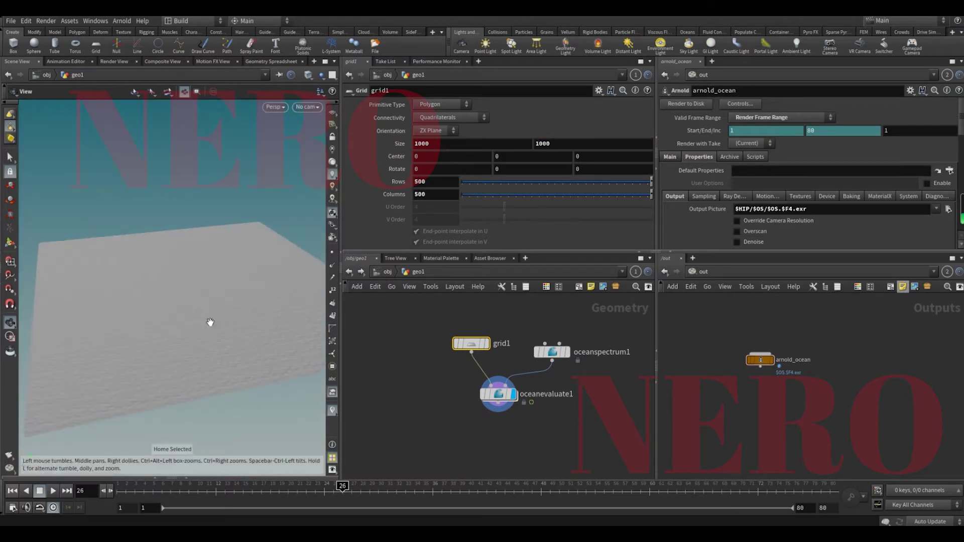
Set the Ocean Spectrum's grid size to 500.
left_click(552, 352)
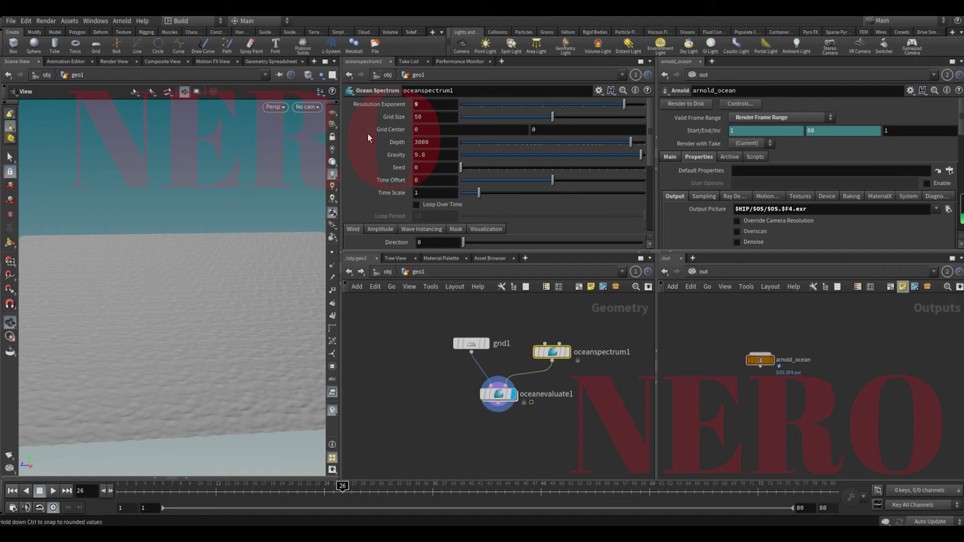
type("100")
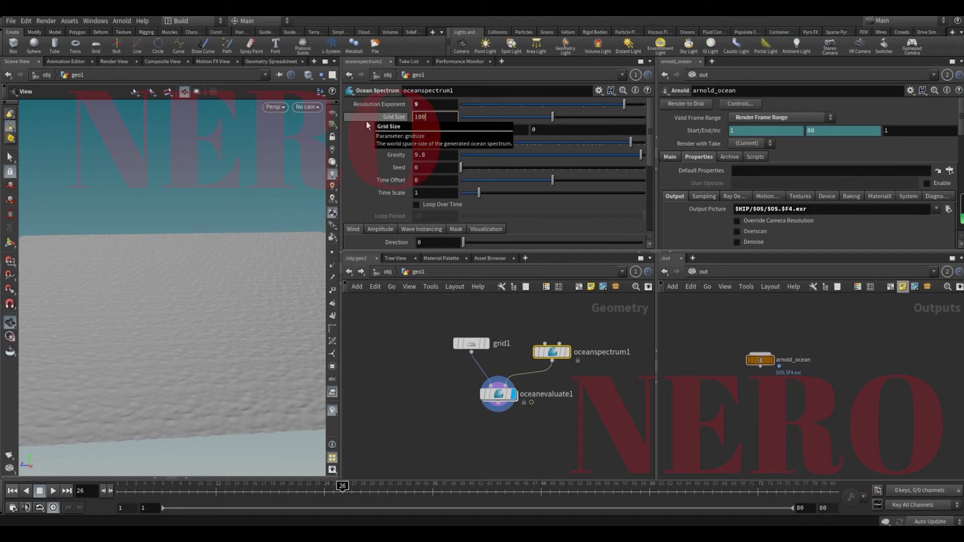
key("BackSpace")
key("BackSpace")
key("BackSpace")
type("500")
key("Return")
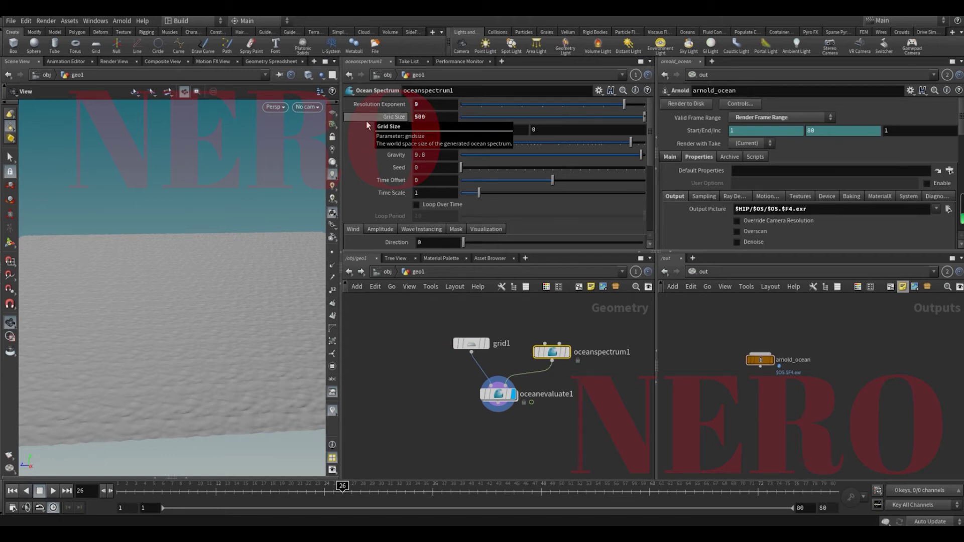
Set the grid's rows and columns to 2000.
left_click(471, 344)
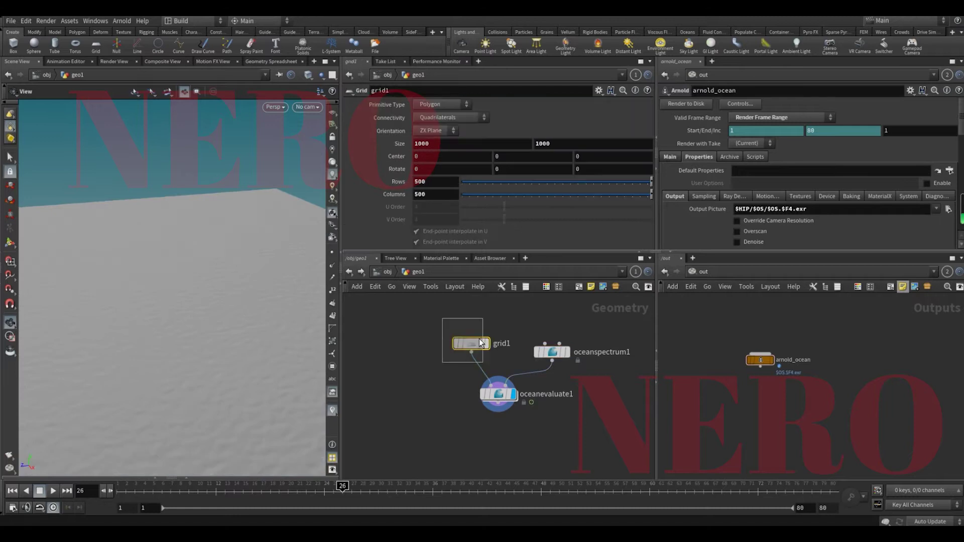
double_click(430, 183)
type("2000")
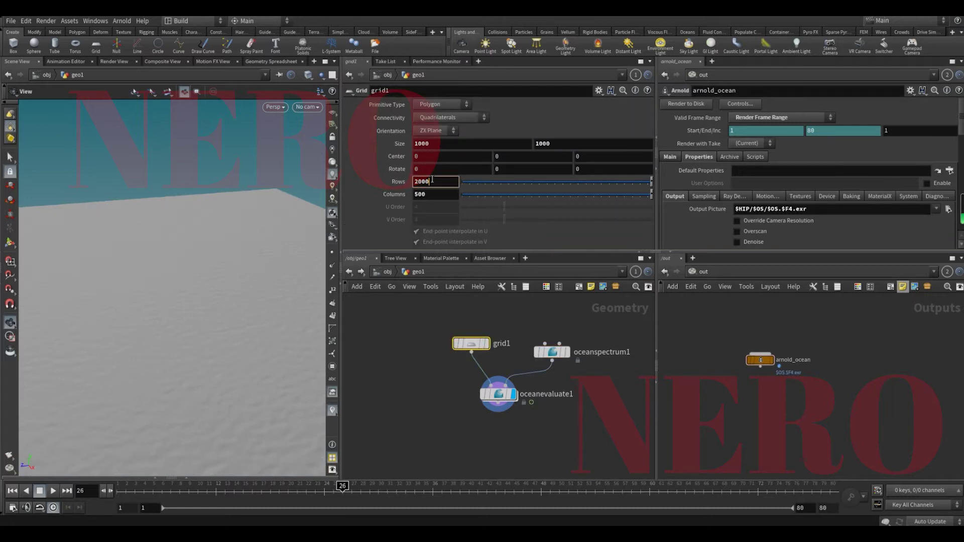
key("Tab")
type("2000")
key("Return")
mouse_move(248, 323)
left_mouse_down()
mouse_move(255, 348)
mouse_move(241, 366)
mouse_move(237, 323)
left_mouse_up()
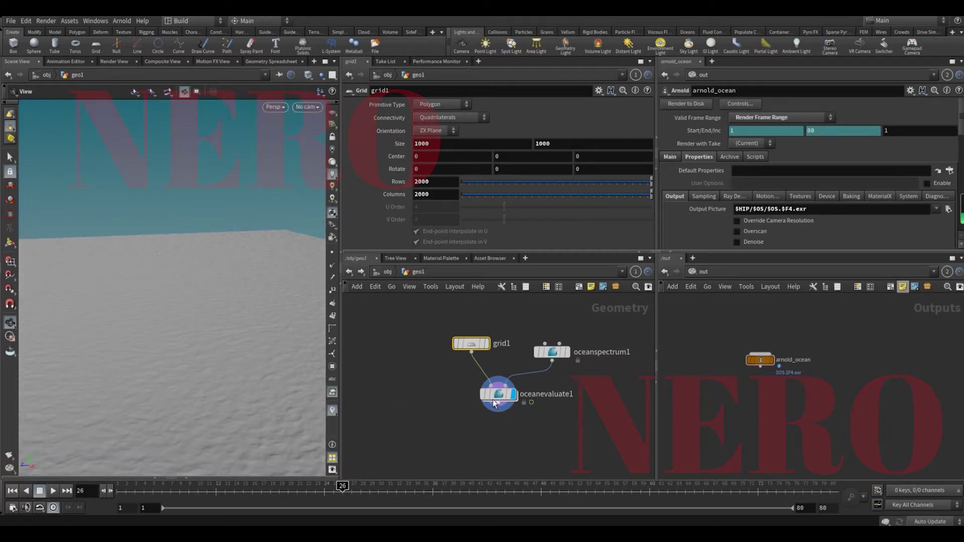
Check the Ocean Evaluate node's memory use at this grid density and move the grid node farther from the Ocean Spectrum node.
left_click(472, 394)
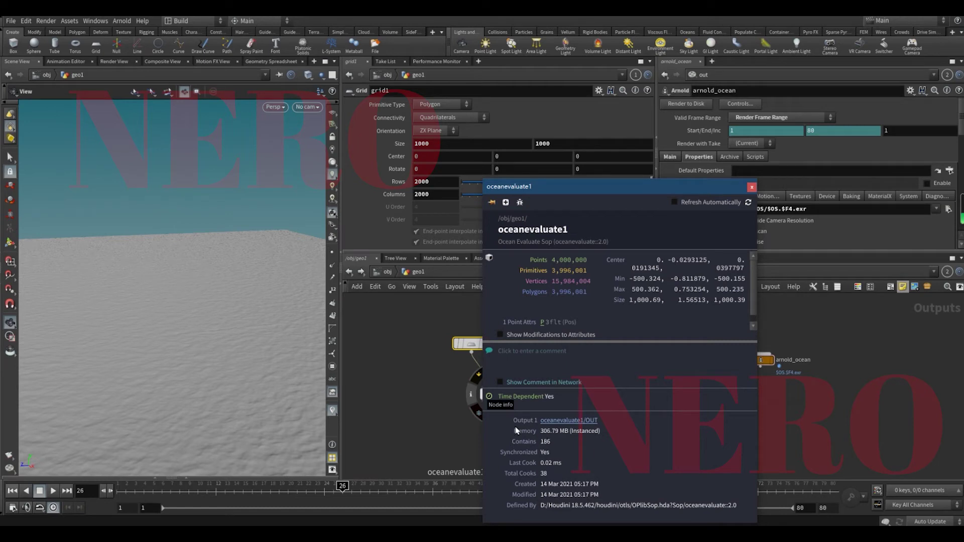
left_click_drag(471, 344, 429, 346)
left_click(412, 385)
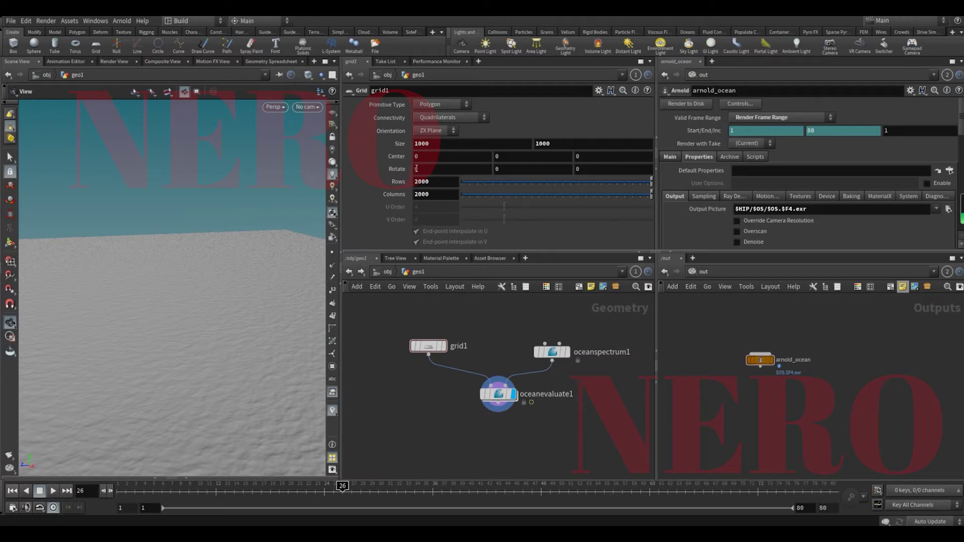
Set the grid's rows and columns to 5000.
left_click(437, 194)
left_click(509, 320)
left_click_drag(246, 307, 246, 318)
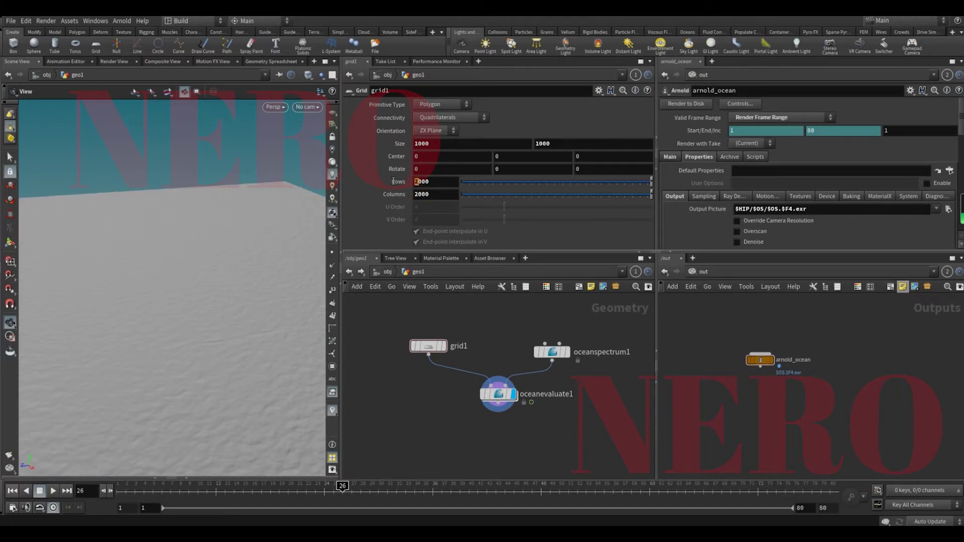
left_click(417, 181)
type("5000")
key("Return")
key("BackSpace")
type("5")
key("Return")
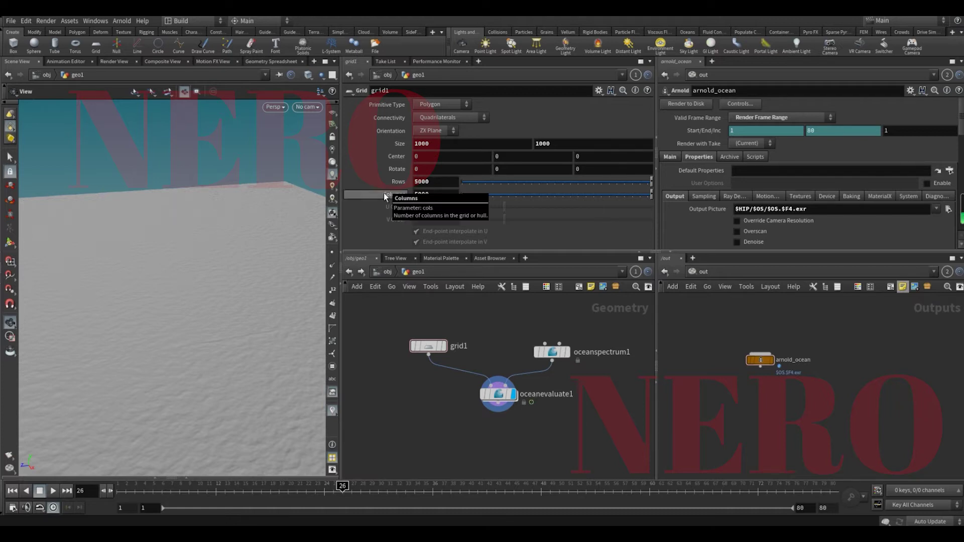
Examine the denser ocean surface and the Ocean Evaluate node's point count and memory use.
left_click(487, 396)
mouse_move(256, 336)
right_mouse_down()
mouse_move(251, 363)
mouse_move(254, 351)
right_mouse_up()
left_click(468, 393)
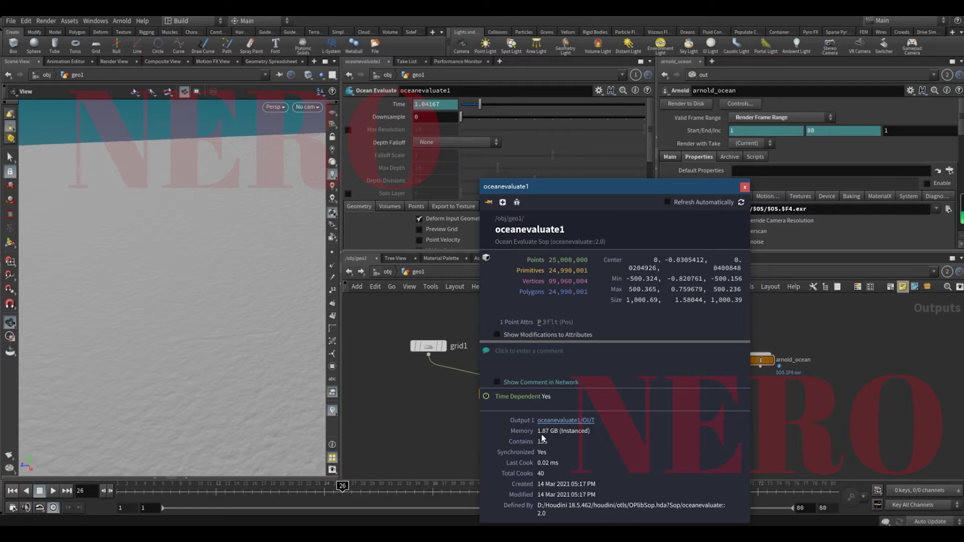
left_click(440, 396)
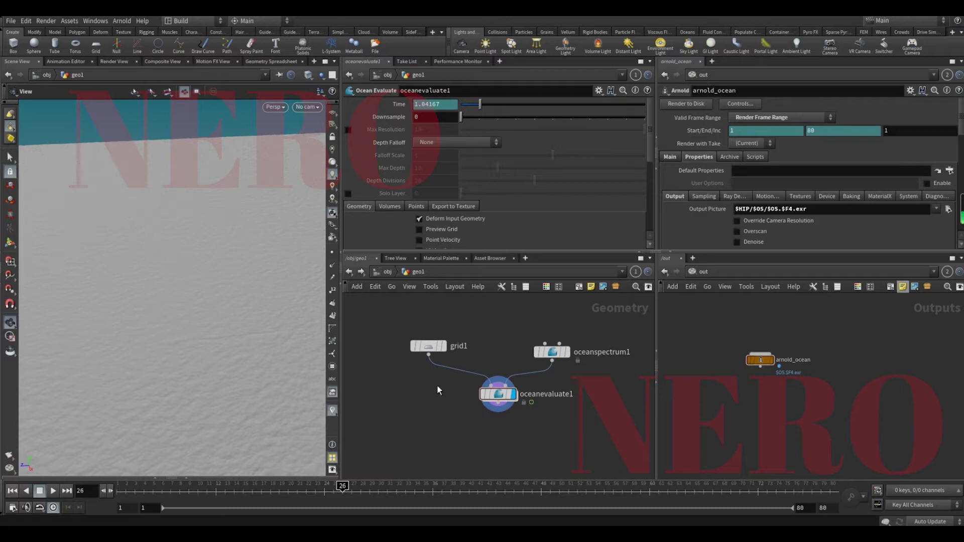
Set the grid's rows and columns to 100.
left_click(419, 346)
left_click_drag(443, 183, 351, 182)
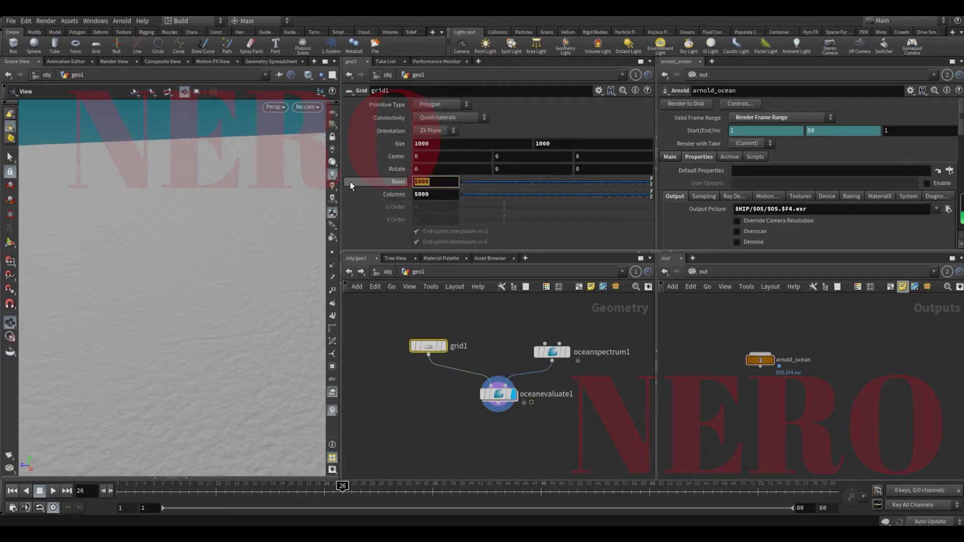
type("100")
key("Tab")
type("100")
key("Return")
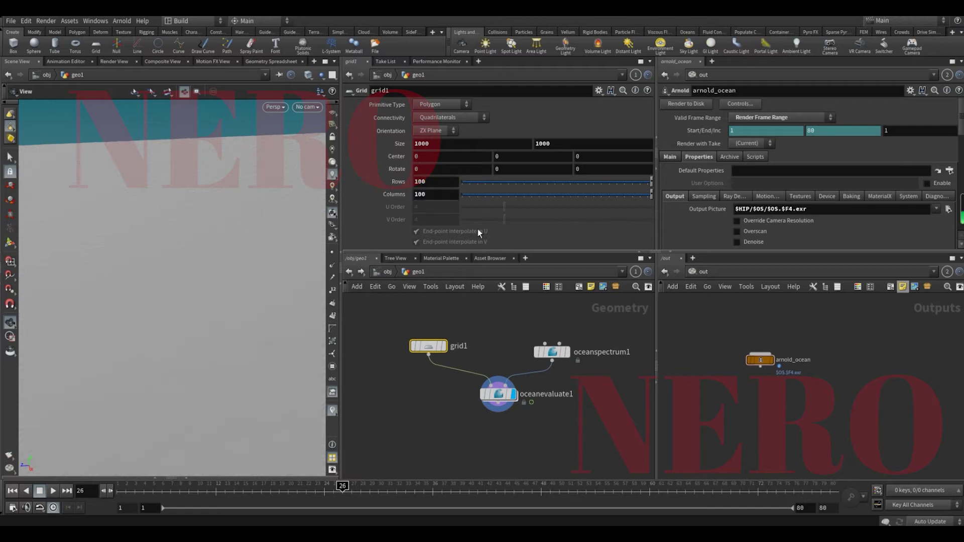
Reset the grid's size to 10 by 10 and set the Ocean Spectrum node's resolution exponent to 8.
middle_click(383, 146, "ctrl")
key("space+g")
left_click_drag(223, 231, 201, 315)
left_click(552, 352)
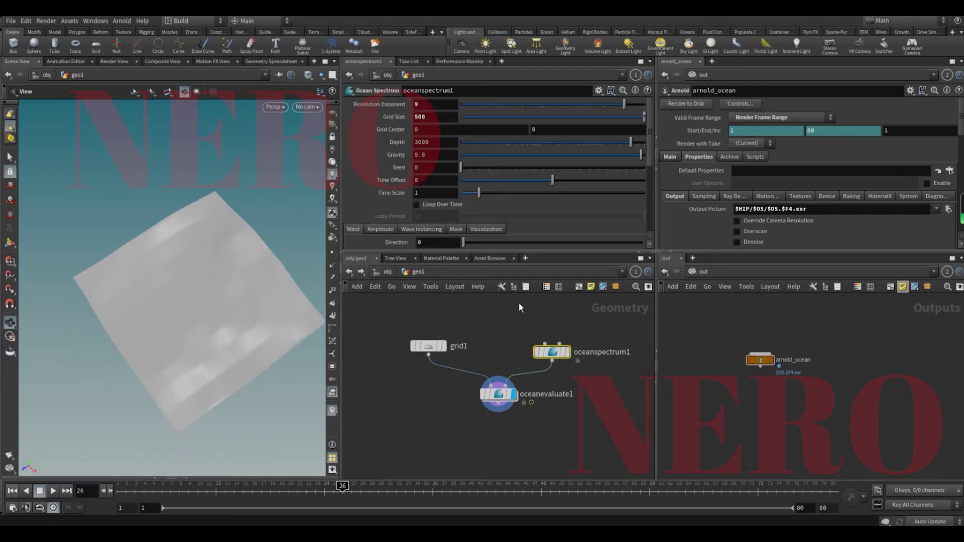
left_click(603, 106)
Raise the grid's rows and columns to 200 and inspect its density in wireframe.
left_click_drag(356, 388, 463, 292)
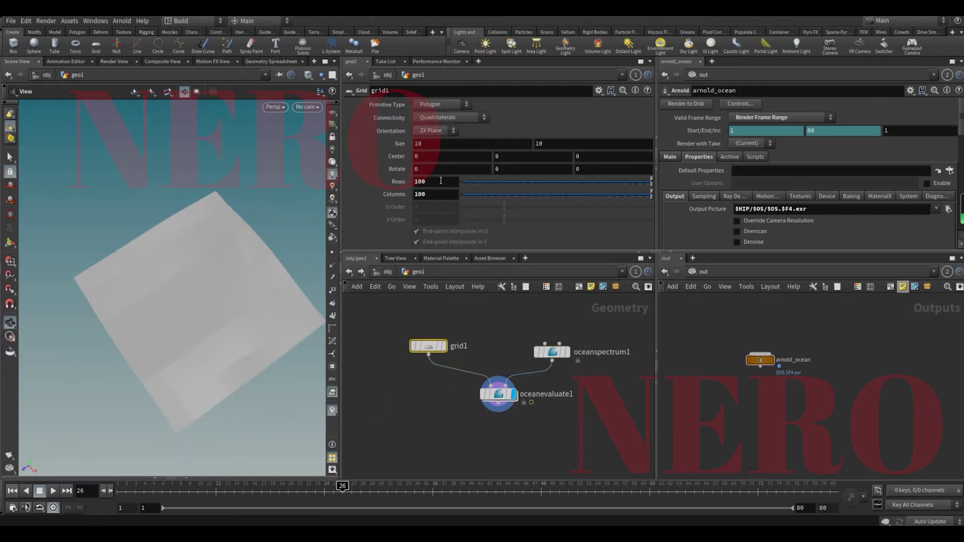
left_click_drag(427, 181, 377, 186)
type("200")
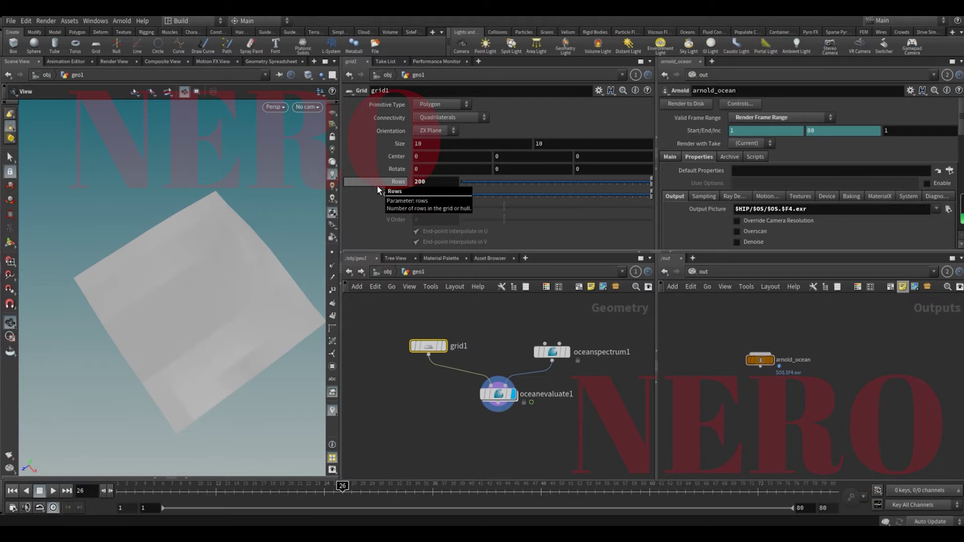
key("Return")
left_click_drag(265, 347, 265, 337)
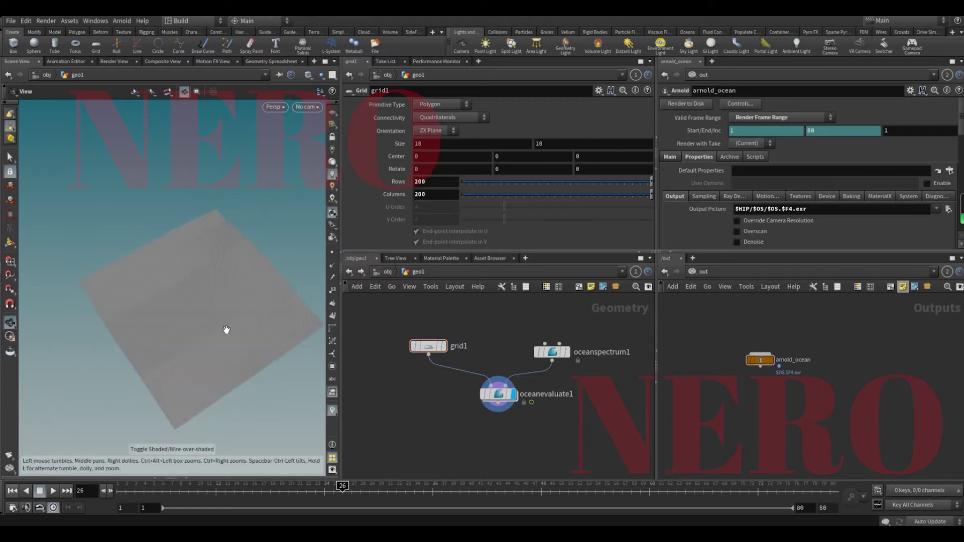
left_click_drag(211, 267, 308, 267)
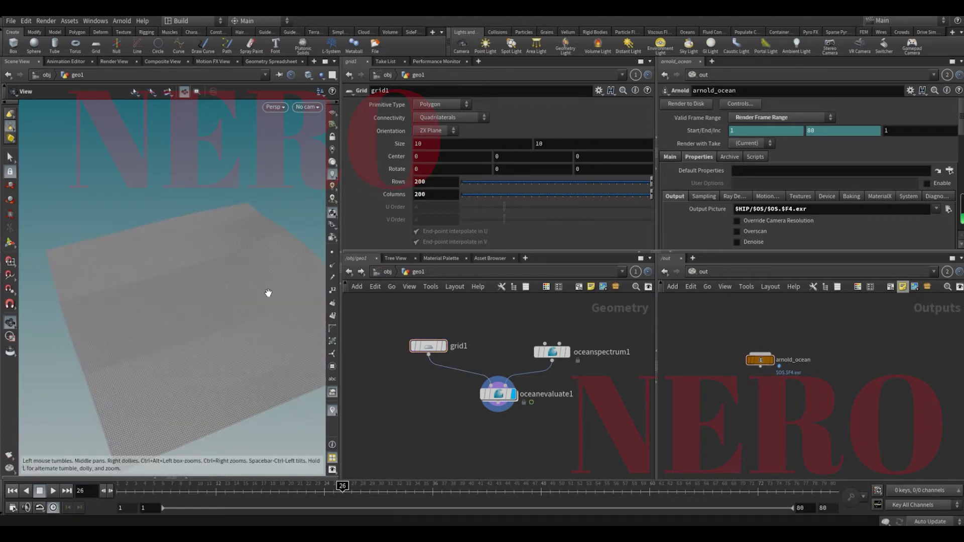
Reset the Ocean Spectrum node's grid size to 50 and view the surface from farther away.
left_click(552, 352)
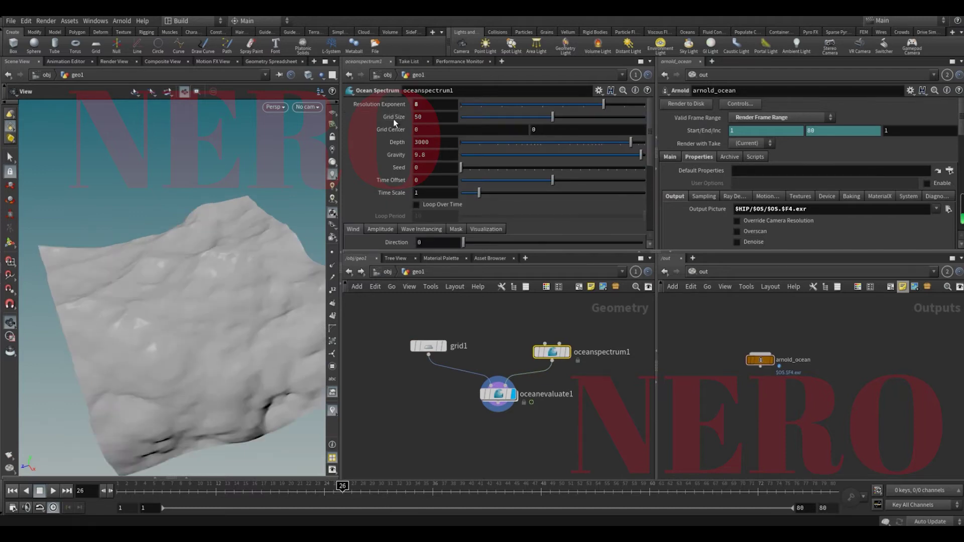
right_click_drag(250, 256, 243, 293)
left_click_drag(244, 293, 272, 306)
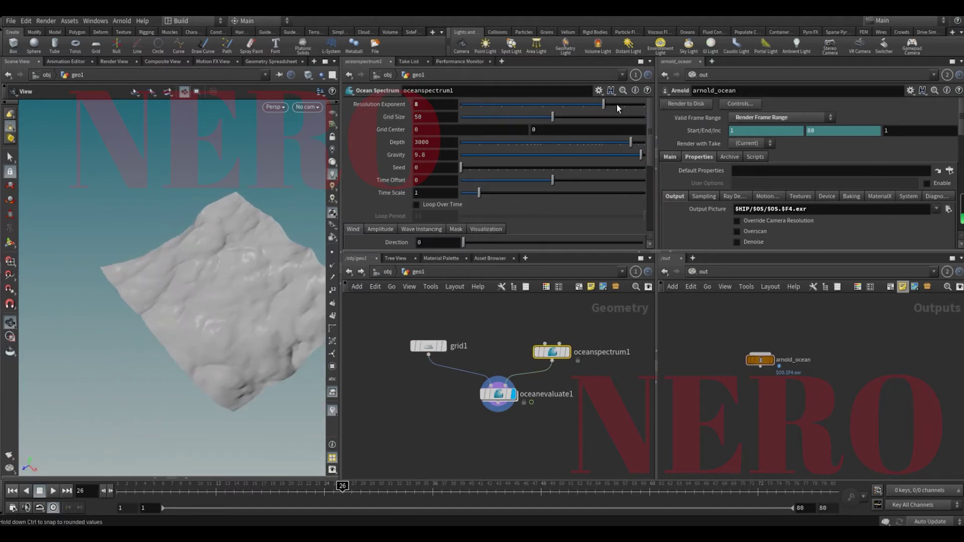
Set the Ocean Spectrum's resolution exponent to 9 and preview the animation, returning to frame 1.
left_click(617, 105)
left_click_drag(301, 276, 241, 282)
key("space+g")
left_click_drag(189, 296, 191, 313)
key("Up")
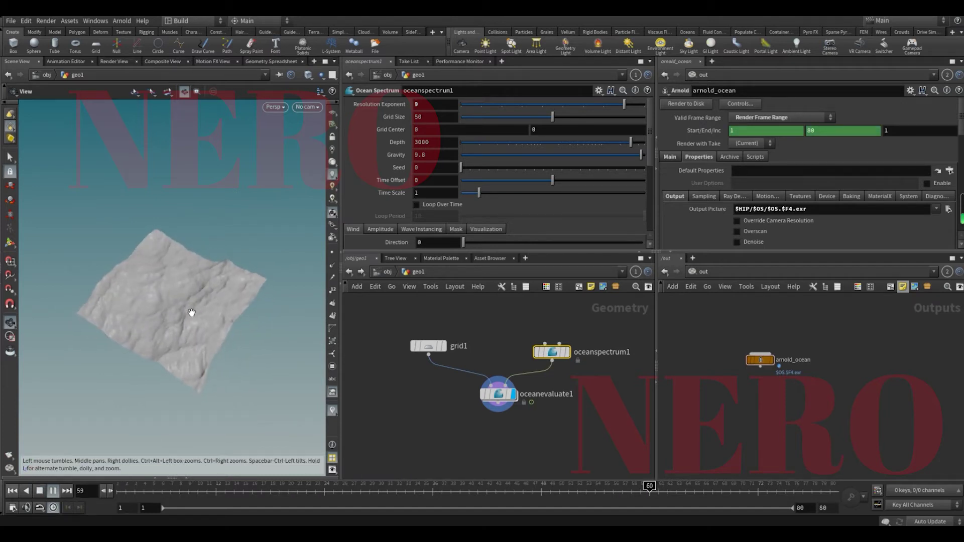
key("ctrl+Up")
Review the Ocean Evaluate node's texture export settings, including output file and channels, and reselect the Ocean Spectrum node.
middle_click_drag(450, 437, 448, 403)
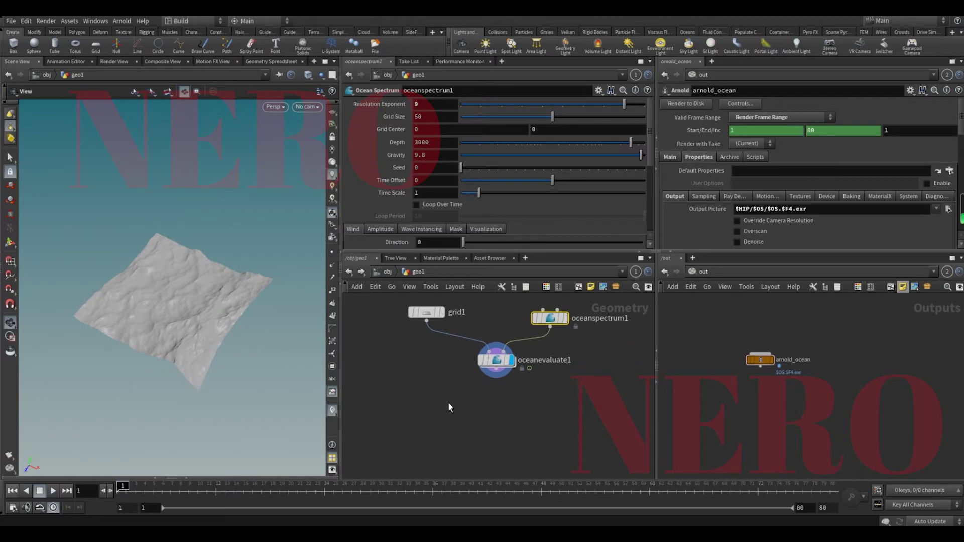
left_click(495, 360)
left_click(472, 207)
scroll(472, 206, "down", 3)
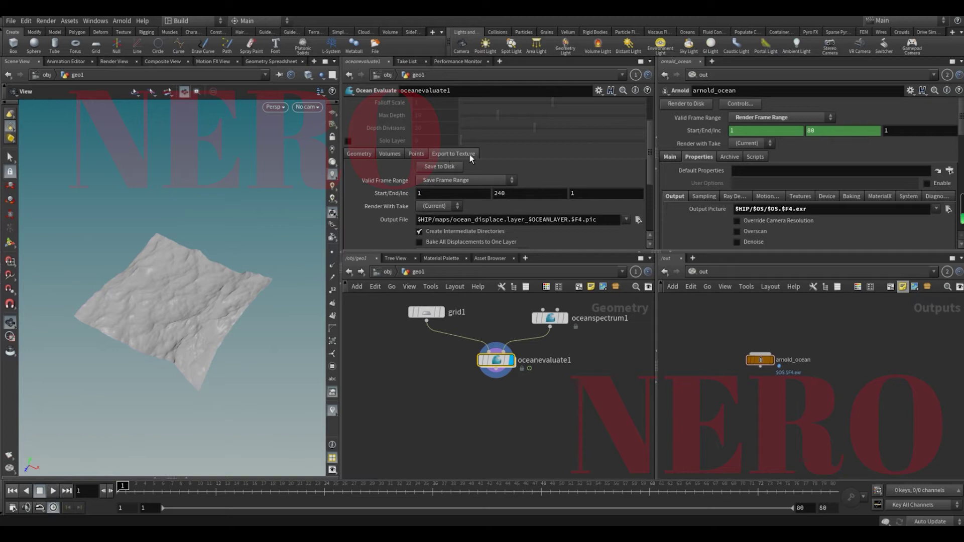
scroll(400, 185, "down", 1)
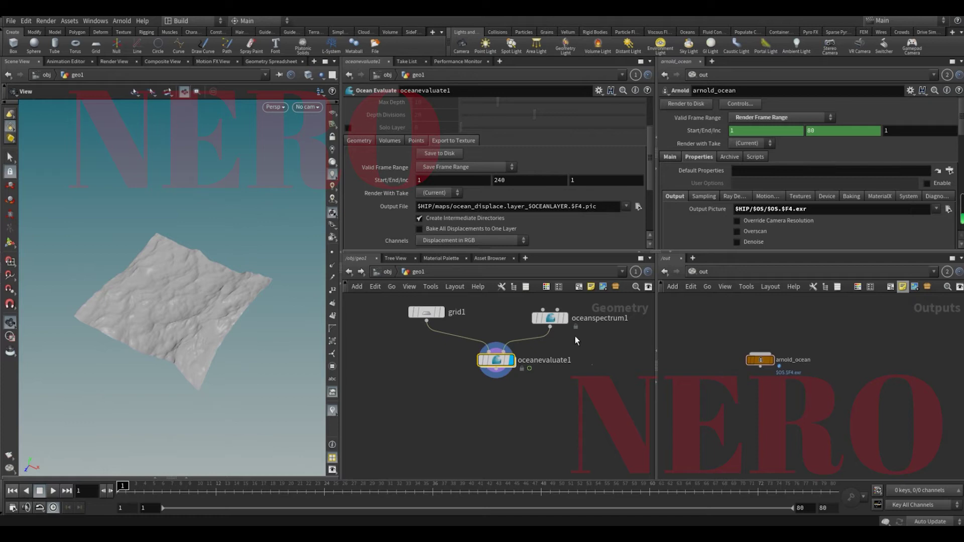
left_click(556, 319)
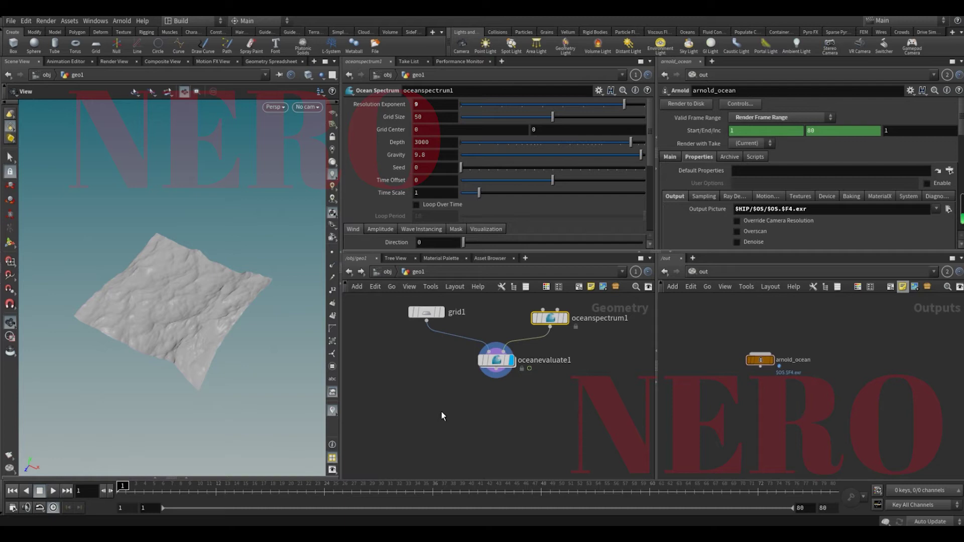
Add a Sphere node in empty space beside the grid and display it.
left_click(389, 388)
middle_click_drag(389, 388, 469, 406)
key("Tab")
type("sphere")
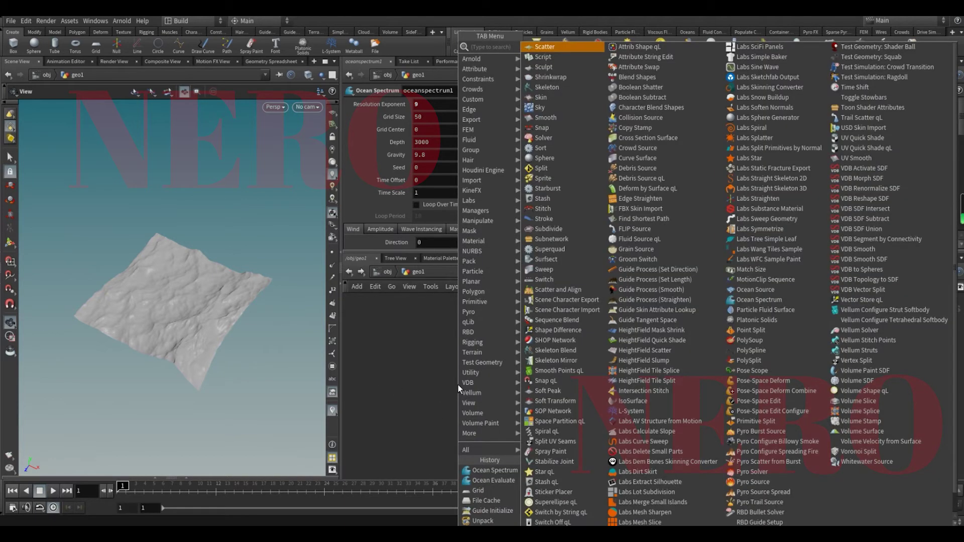
key("Return")
left_click(458, 385)
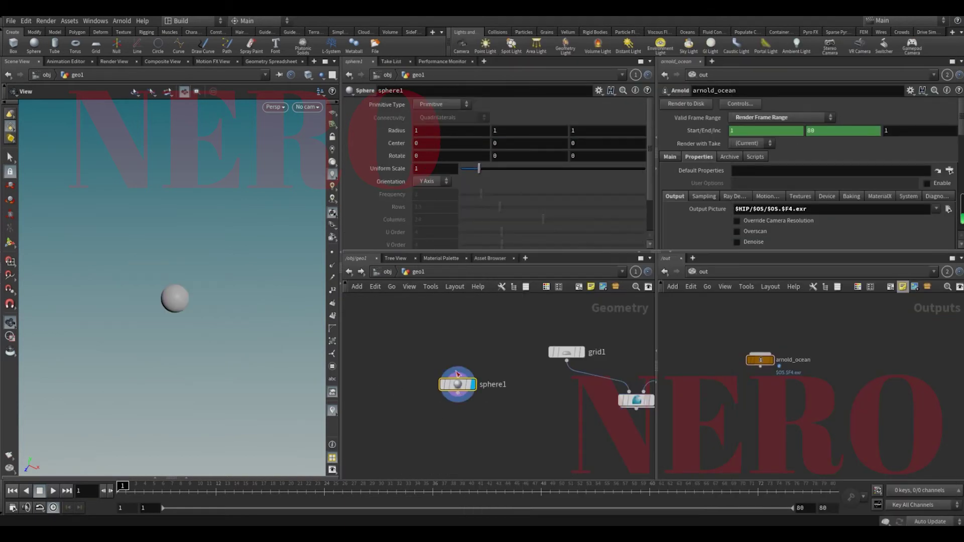
Change the sphere's primitive type to Polygon, show it in wire-over-shaded mode and set its frequency to 10.
left_click(436, 106)
key("g")
left_click_drag(188, 291, 181, 292)
key("shift+w")
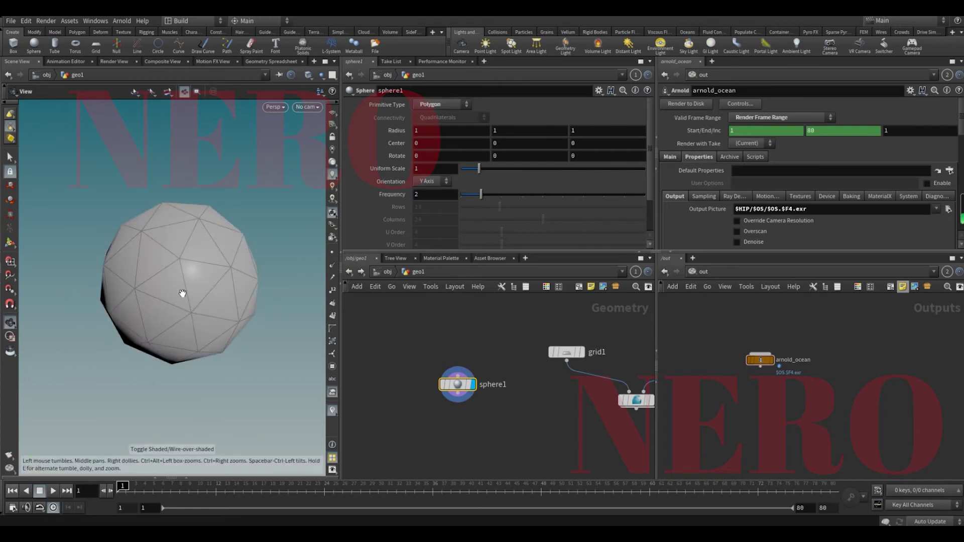
left_click_drag(477, 196, 753, 198)
left_click_drag(173, 294, 187, 321)
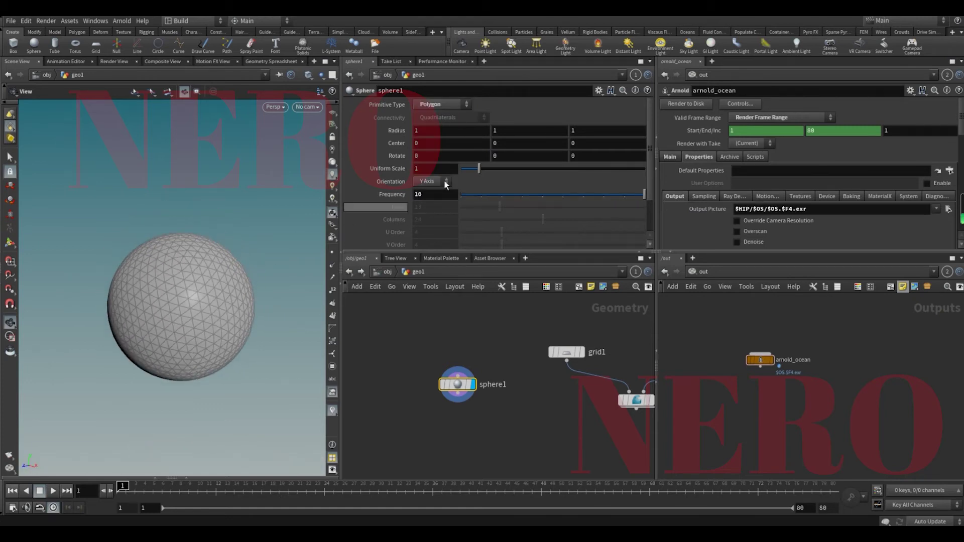
Set the sphere's frequency to 200 and inspect the much denser mesh.
left_click_drag(433, 194, 378, 197)
type("200")
key("Return")
left_click_drag(210, 300, 201, 291)
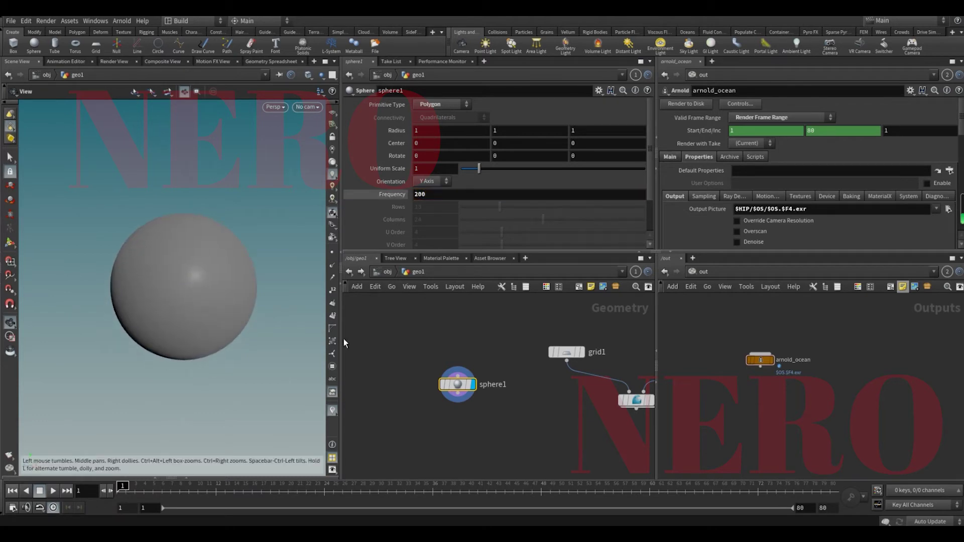
Lower the sphere's frequency to 20.
left_click_drag(450, 194, 341, 198)
type("20")
key("Return")
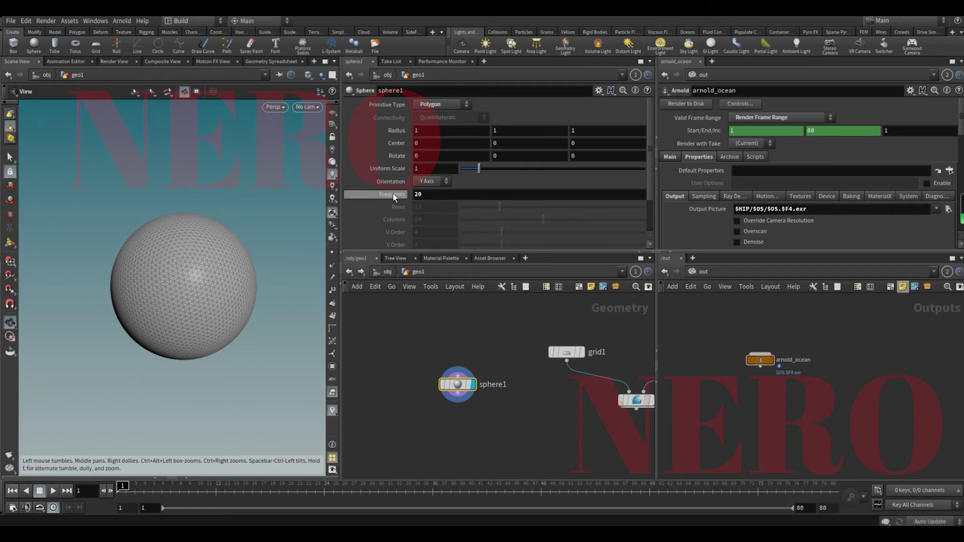
Add a Point VOP node after the sphere and enter its network.
key("Tab")
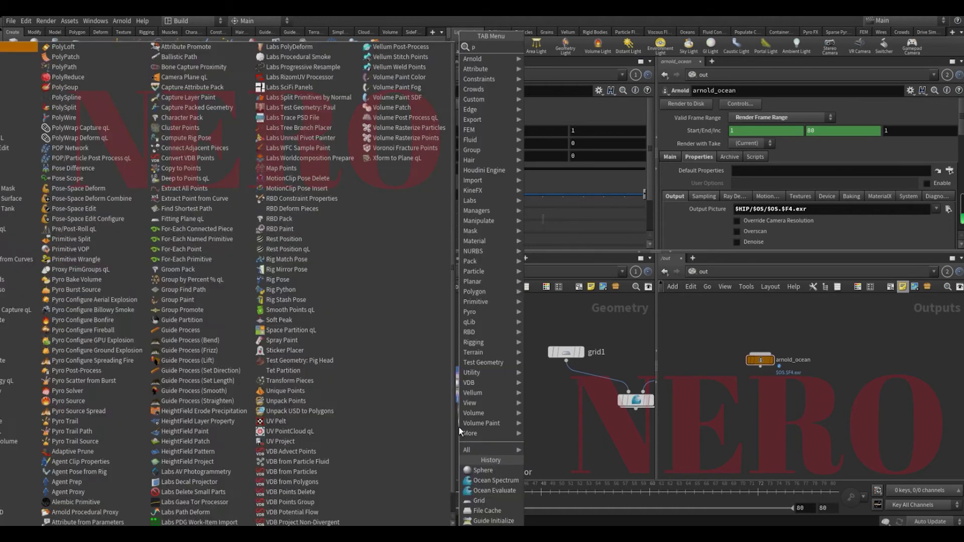
type("vo")
key("Down")
key("Return")
left_click(459, 428)
key("Return")
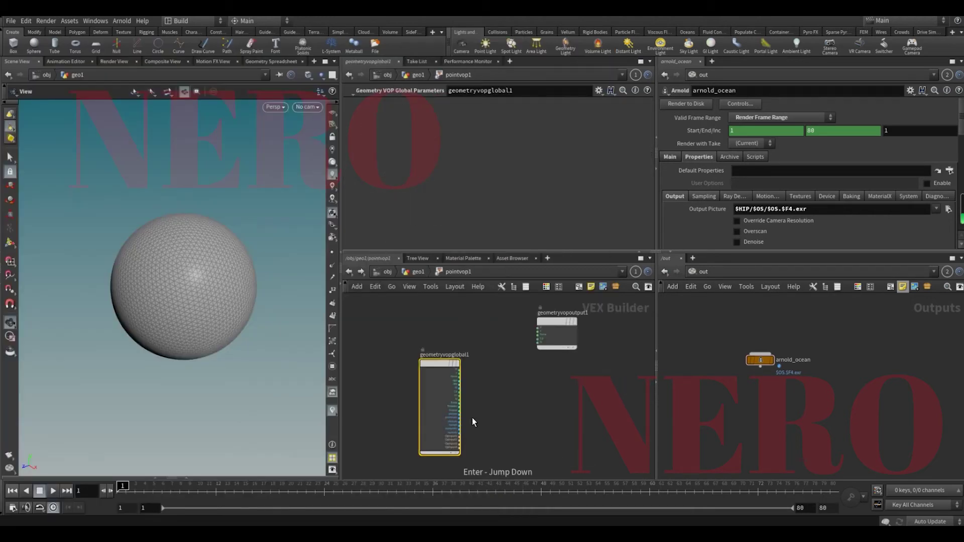
Add a Displace Along Normal node between the global parameters and output nodes.
left_click_drag(558, 331, 598, 358)
scroll(534, 431, "up", 2)
key("Tab")
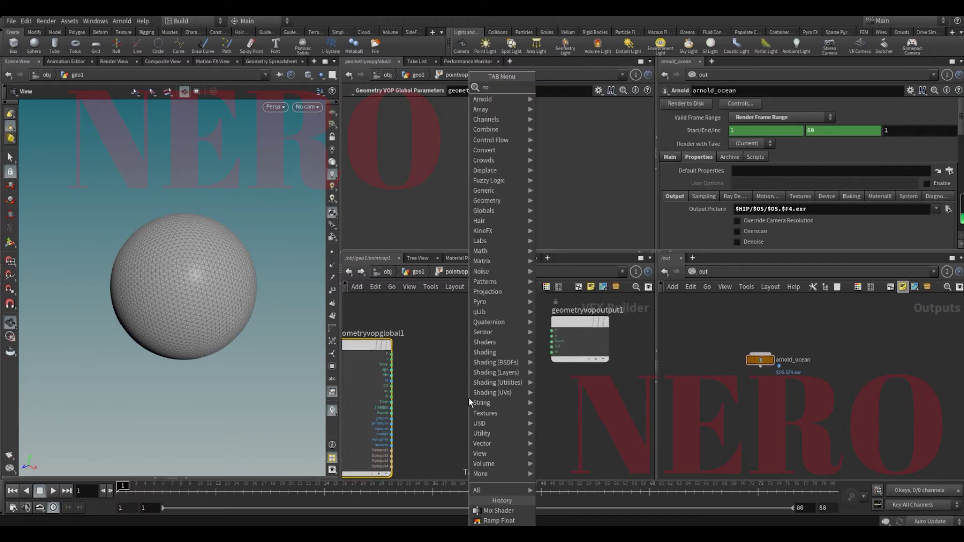
type("disp")
key("Return")
left_click(469, 397)
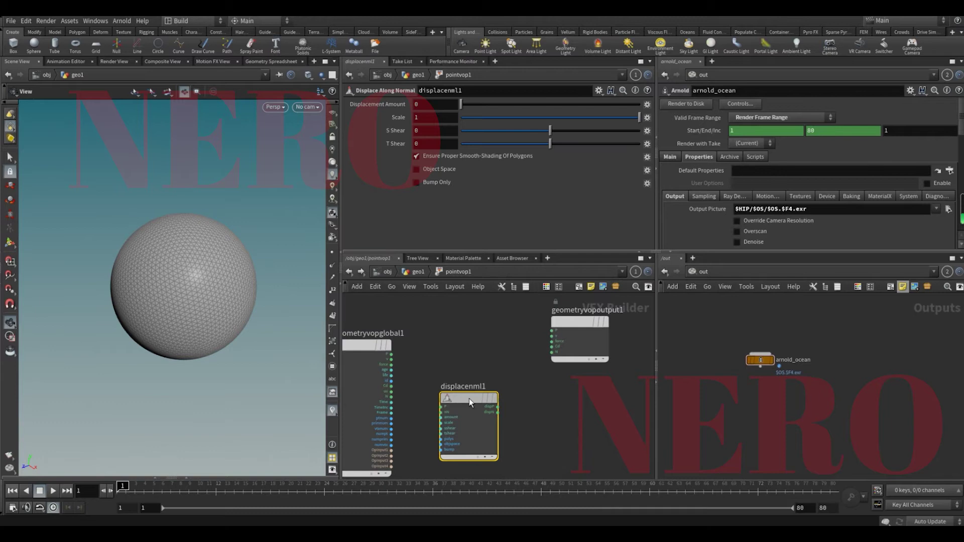
left_click_drag(469, 399, 469, 360)
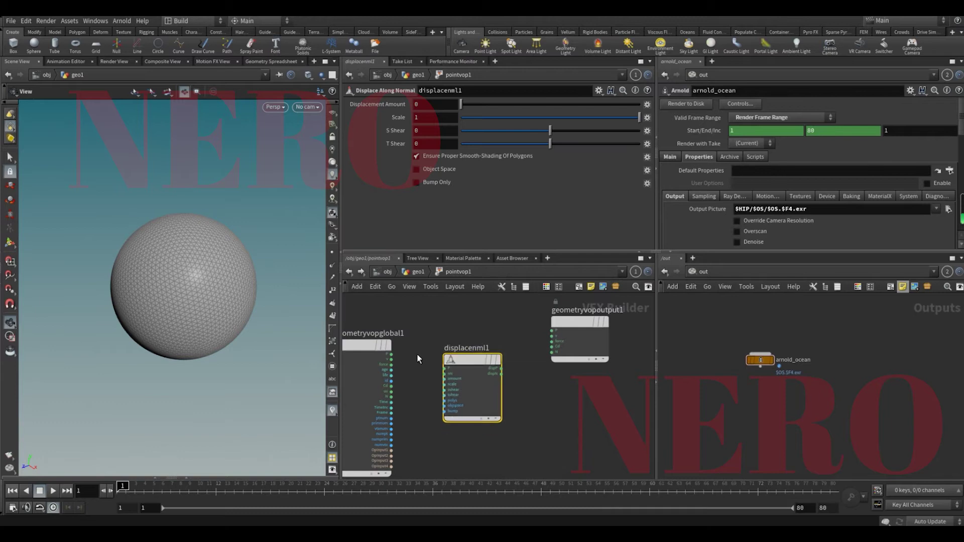
Connect the Displace Along Normal node's displaced position to the geometry output's P input and align the output node.
left_click(501, 369)
left_click(551, 329)
left_click_drag(587, 339, 596, 362)
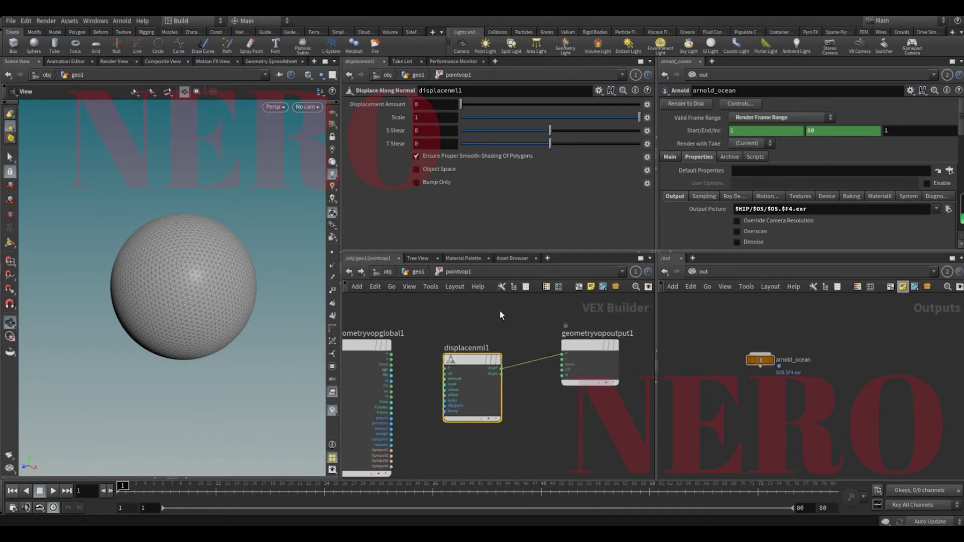
Try a displacement amount of about 0.119 on the sphere and undo it.
left_click_drag(463, 104, 475, 110)
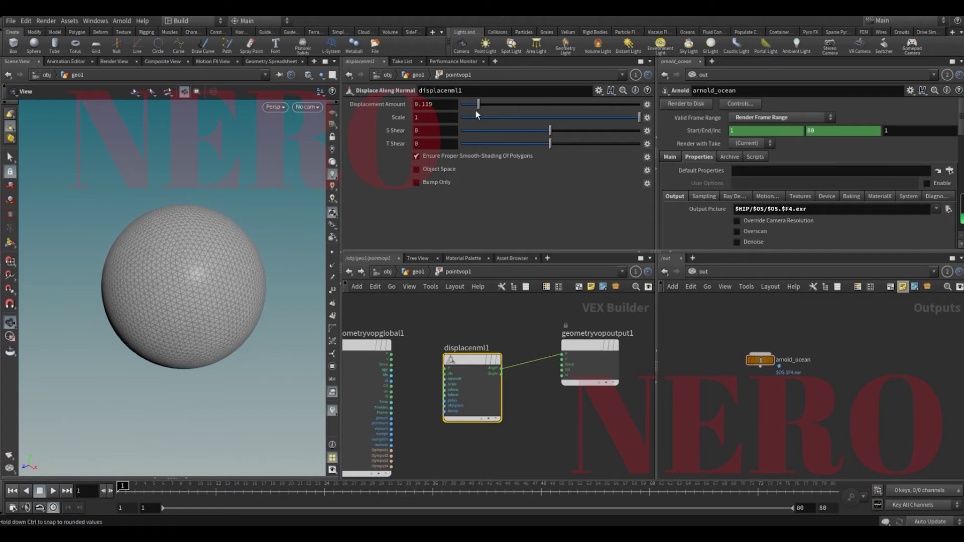
key("ctrl+z")
Add a Turbulent Noise node with its position input fed by the global parameters' P output.
middle_click_drag(372, 366, 527, 354)
left_click_drag(527, 355, 415, 349)
left_click(433, 339)
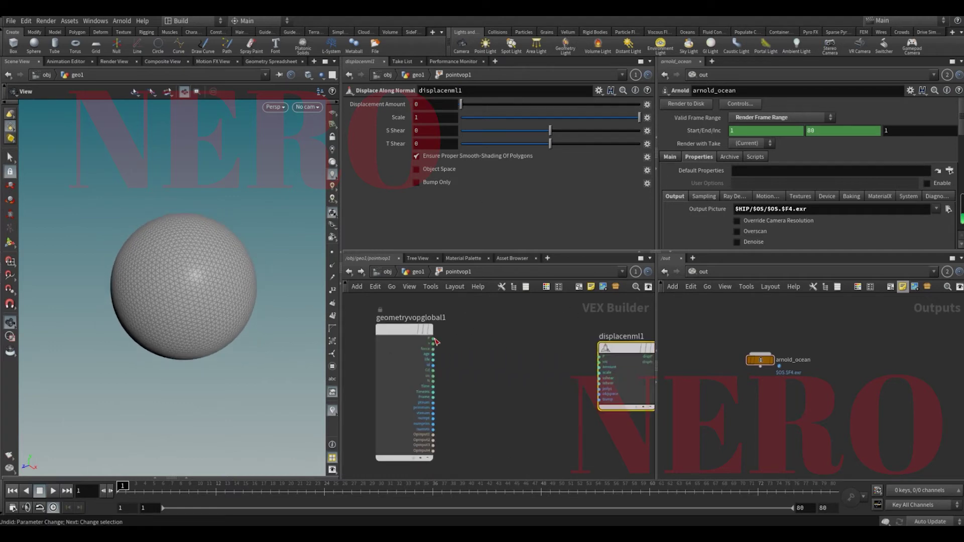
key("Tab")
type("tur")
key("Return")
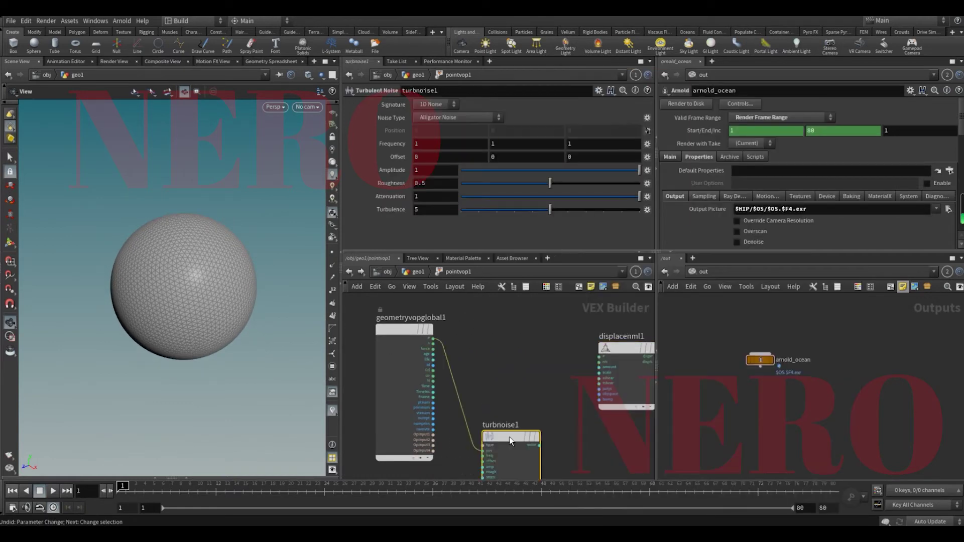
Connect the turbulent noise output to the Displace Along Normal node's amount input and view the displaced sphere.
left_click(539, 447)
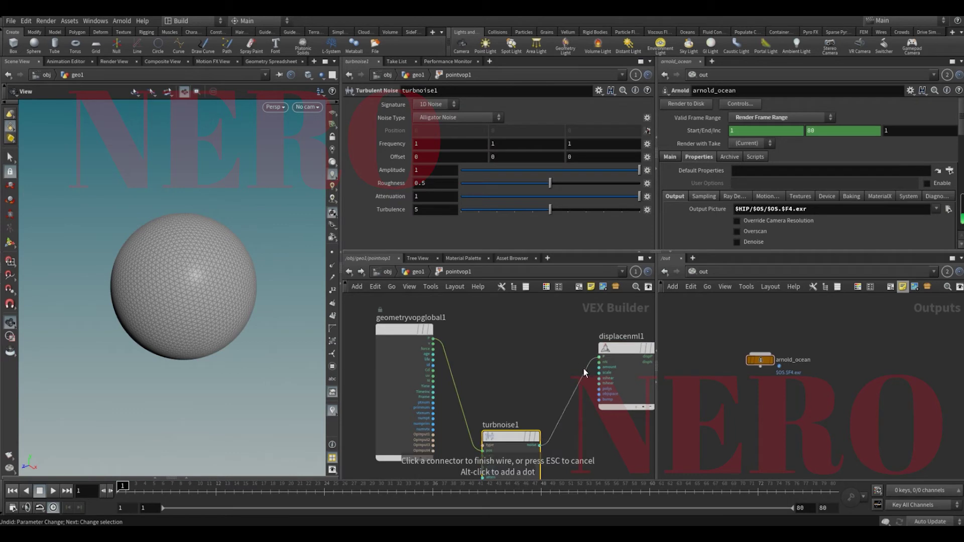
left_click(585, 367)
scroll(221, 262, "down", 4)
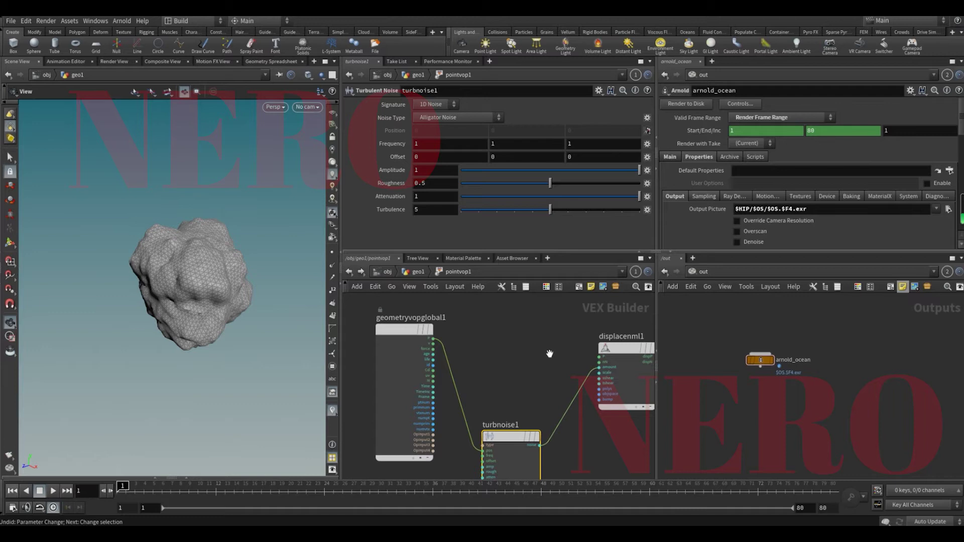
key("l")
left_click_drag(179, 266, 206, 275)
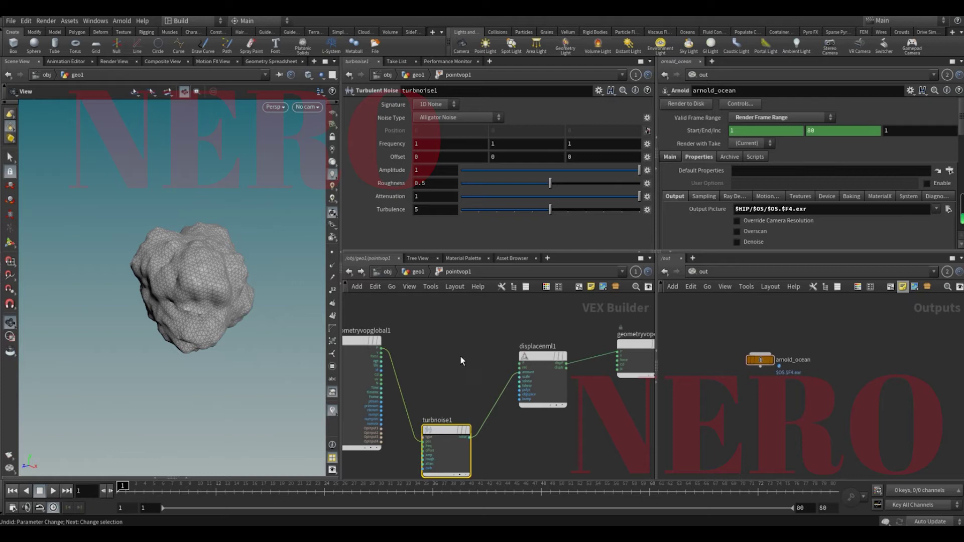
Connect the turbulent noise to the geometry output's Cd input and cut the displaced position's wire to the output.
left_click(472, 439)
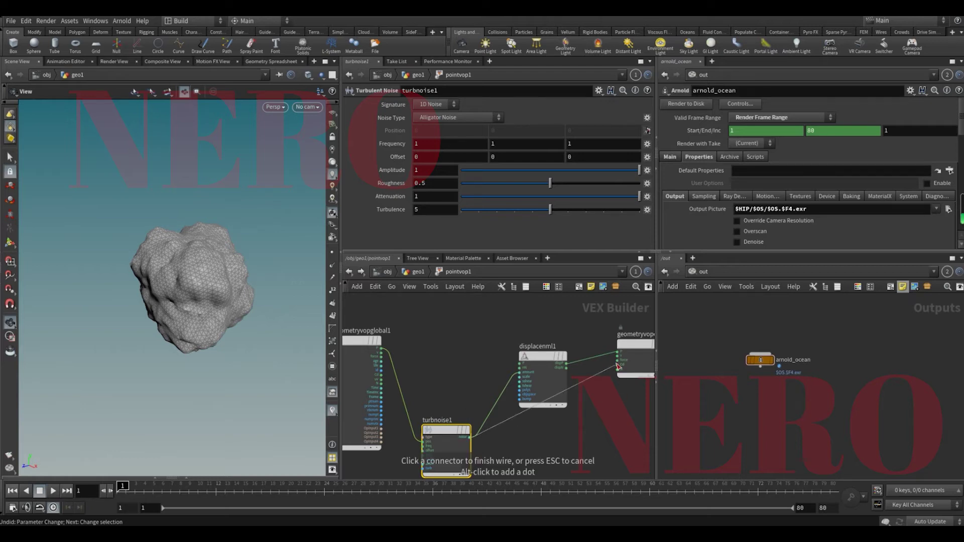
left_click(618, 367)
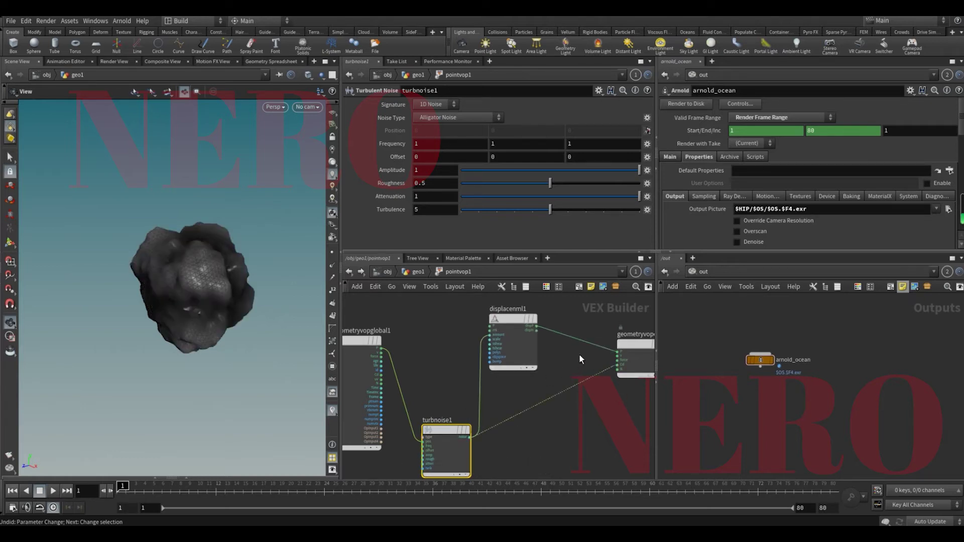
key("y")
left_click_drag(596, 325, 593, 354)
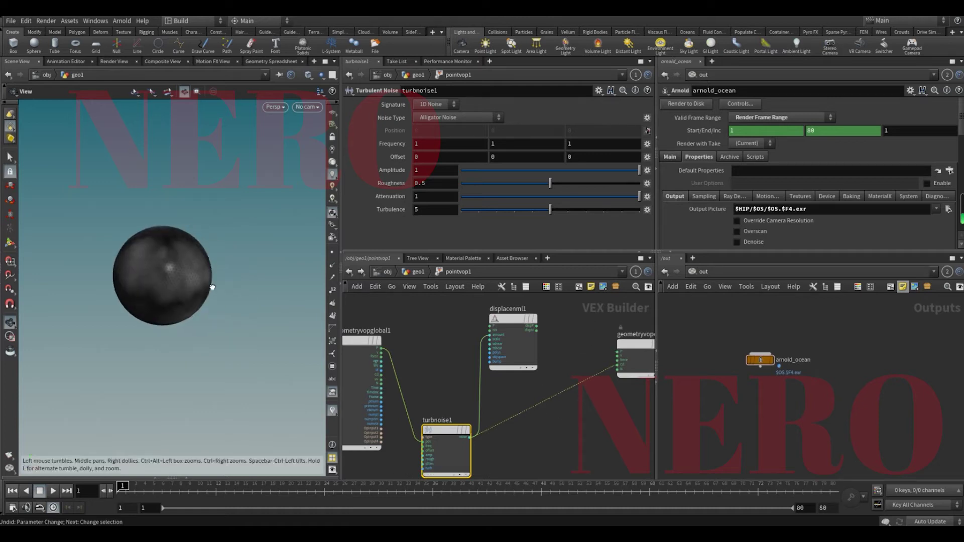
Inspect the noise pattern on the sphere and return to the geo1 geometry network.
left_click(430, 375)
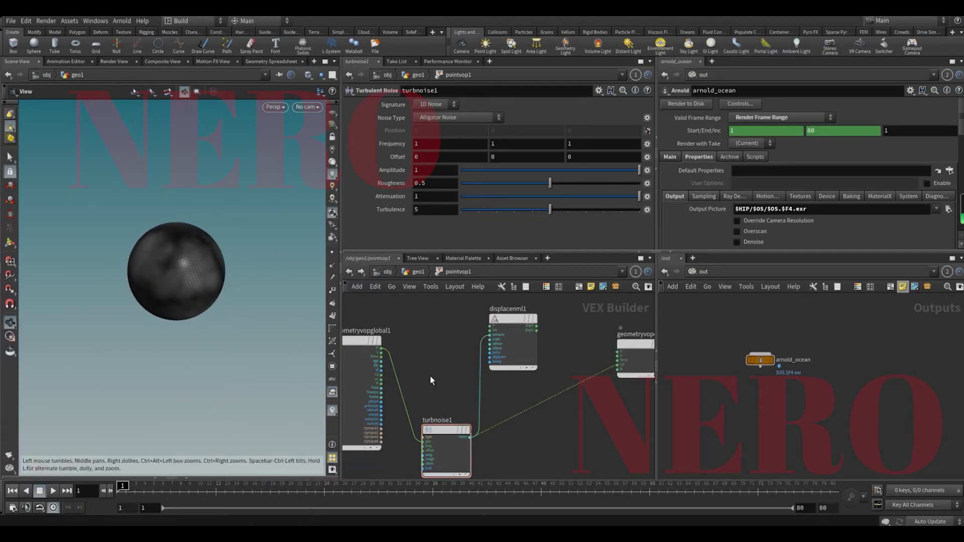
mouse_move(192, 265)
left_mouse_down()
mouse_move(190, 252)
mouse_move(188, 282)
mouse_move(206, 300)
left_mouse_up()
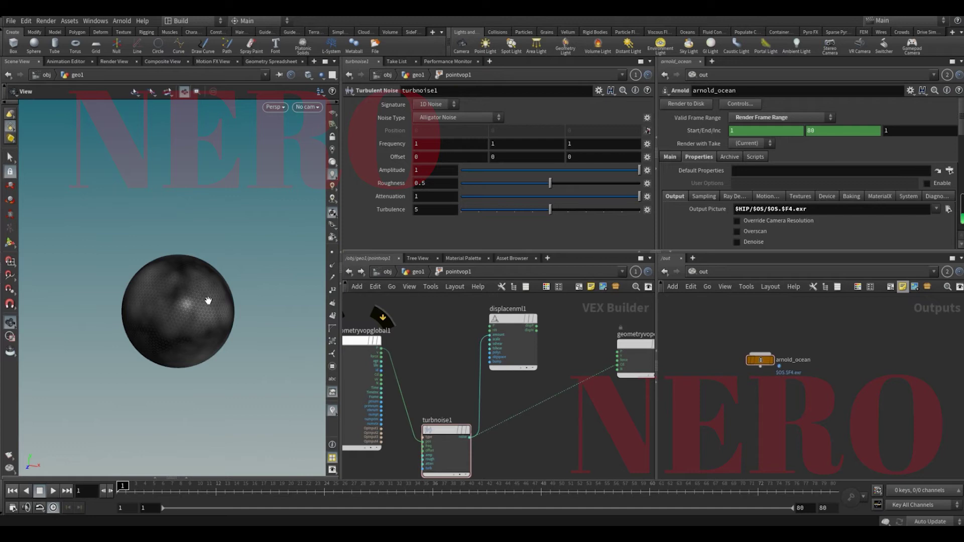
left_click(419, 272)
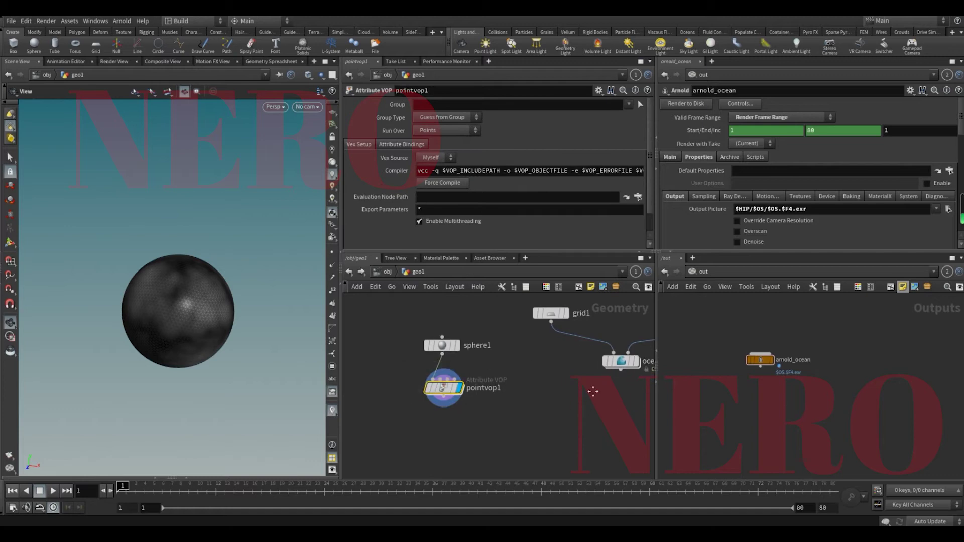
Set oceanevaluate1's texture export output file to a sequence of .exr files.
middle_click_drag(593, 392, 513, 394)
left_click(542, 364)
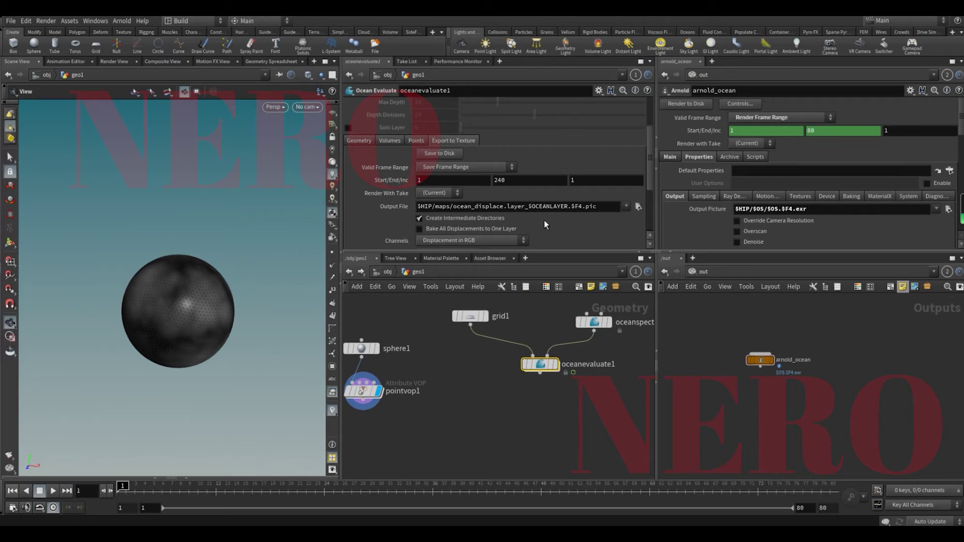
left_click(626, 206)
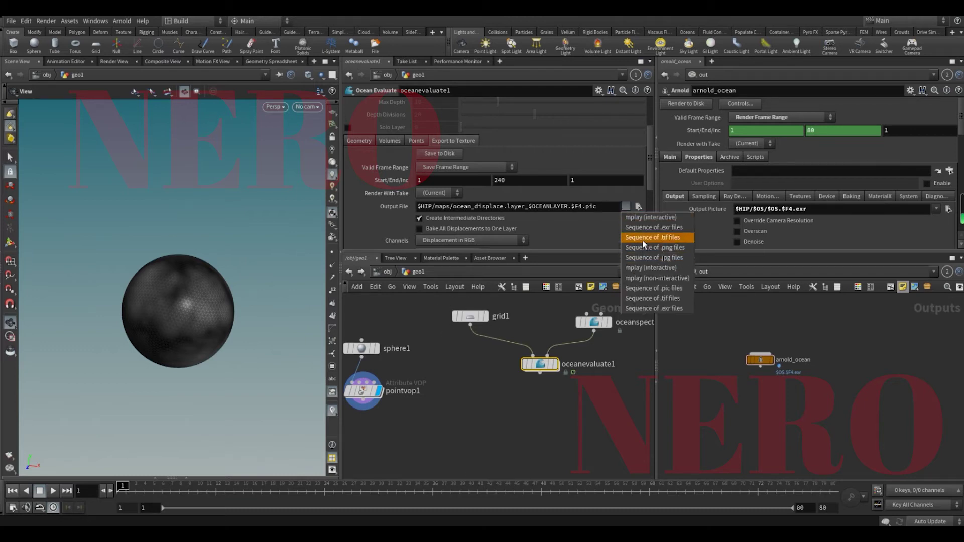
left_click(652, 224)
double_click(533, 211)
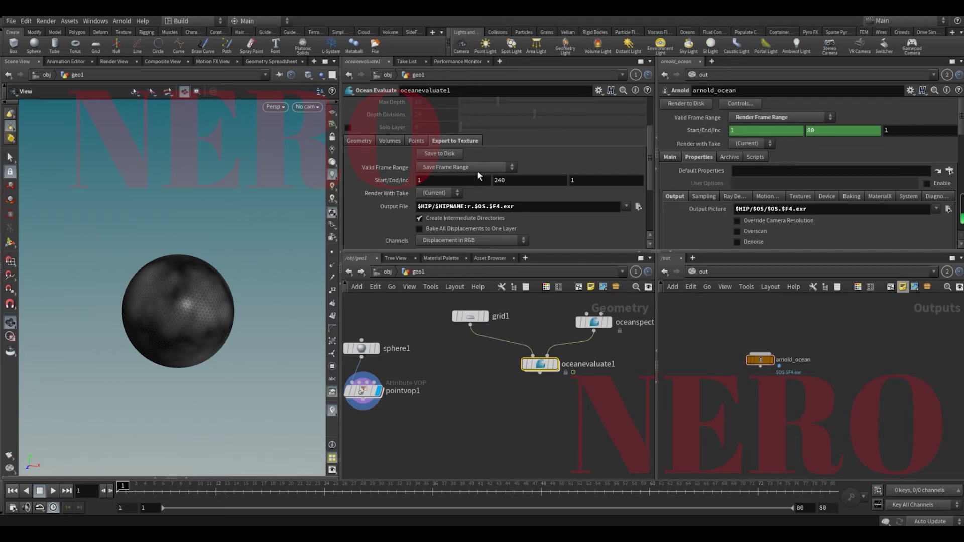
Set the texture export's start and end frames to $RFSTART and $RFEND.
left_click(447, 183)
type("$RFS")
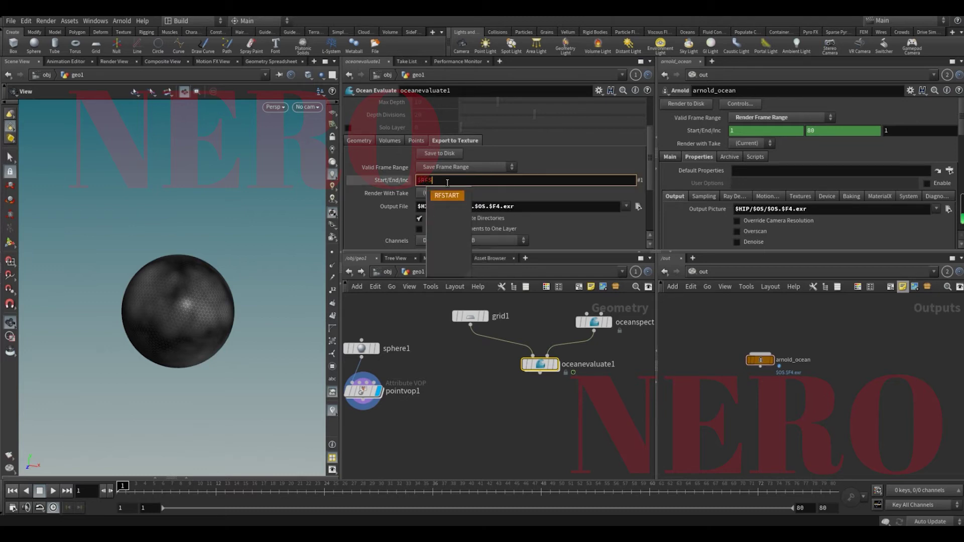
key("Tab")
key("Tab")
type("$RF")
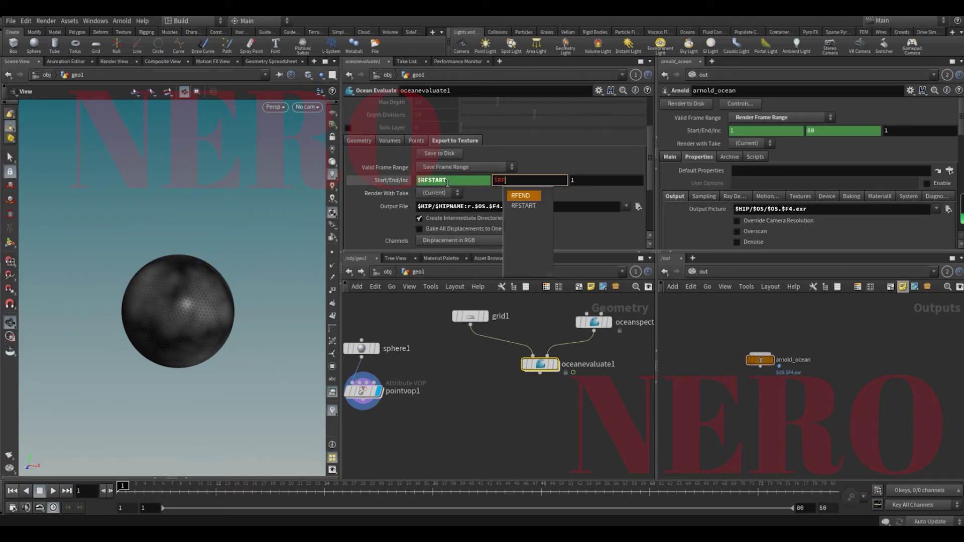
key("Tab")
left_click(405, 183)
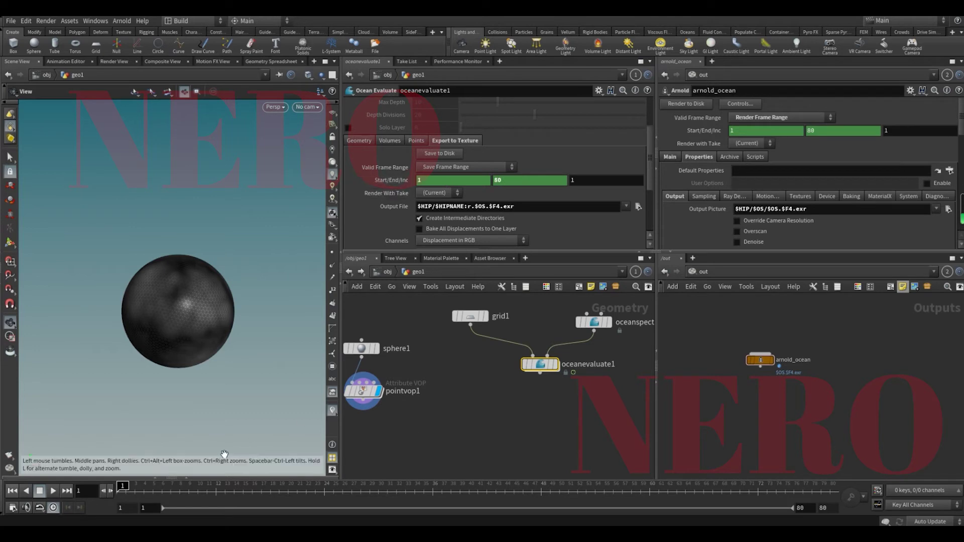
Delete the sphere1 and pointvop1 nodes from the geometry network.
mouse_move(123, 488)
left_mouse_down()
mouse_move(776, 499)
mouse_move(226, 486)
mouse_move(834, 463)
mouse_move(121, 487)
left_mouse_up()
left_click_drag(420, 436, 355, 315)
key("Delete")
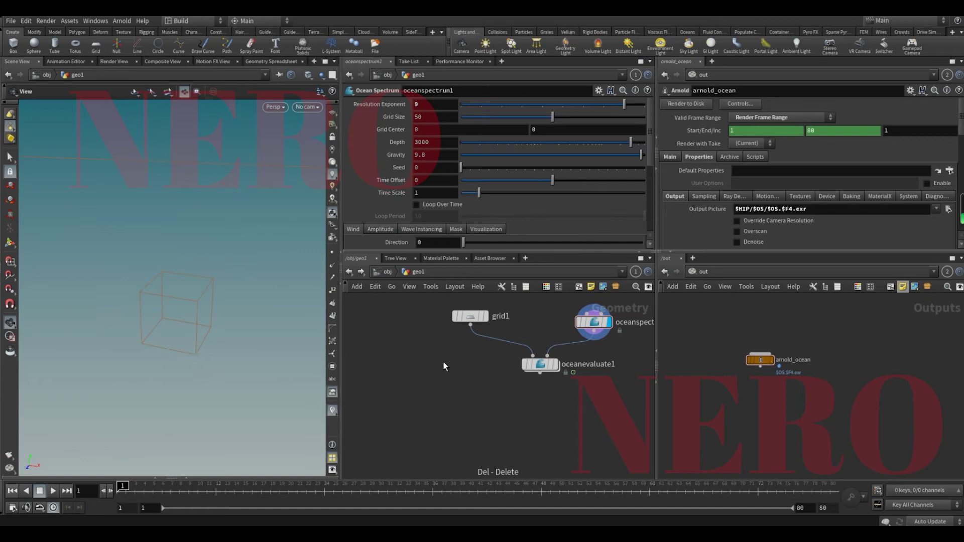
Set oceanevaluate1's texture export channels to Displacement in RGB, Cusp in Alpha.
left_click_drag(507, 405, 577, 352)
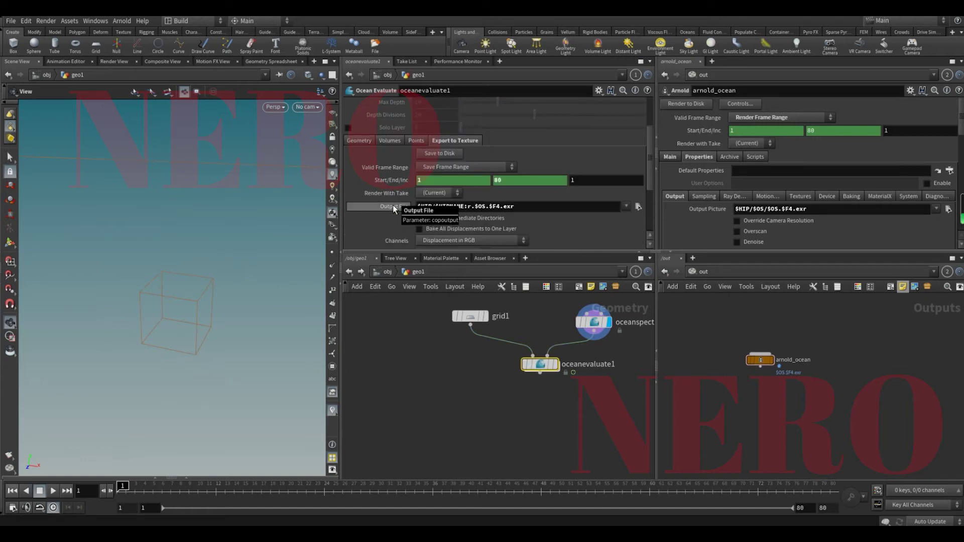
scroll(393, 205, "down", 2)
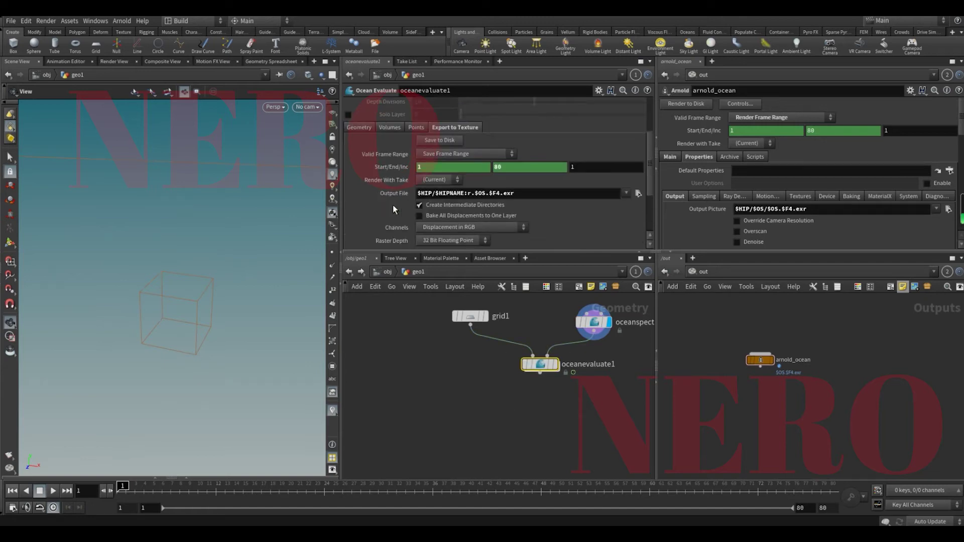
left_click(448, 215)
left_click(477, 235)
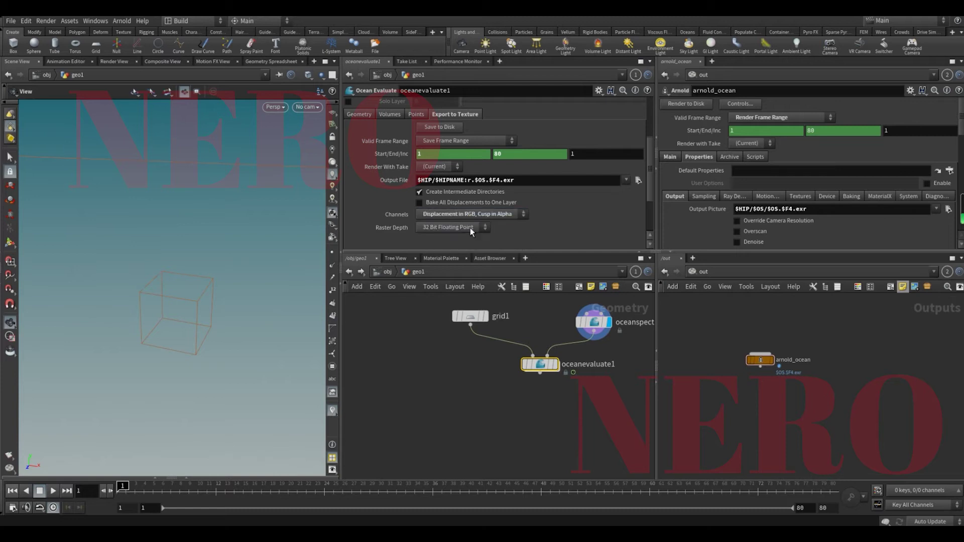
left_click(454, 215)
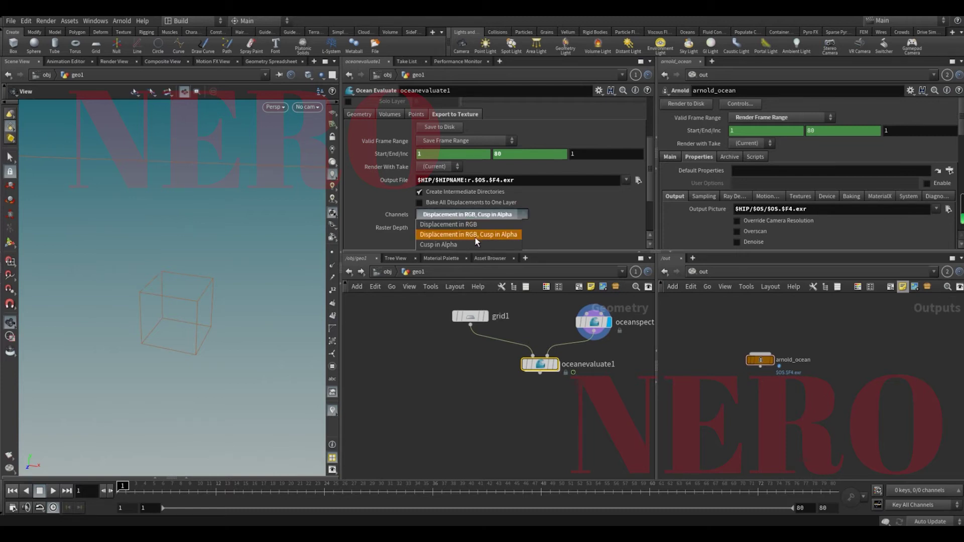
left_click(502, 239)
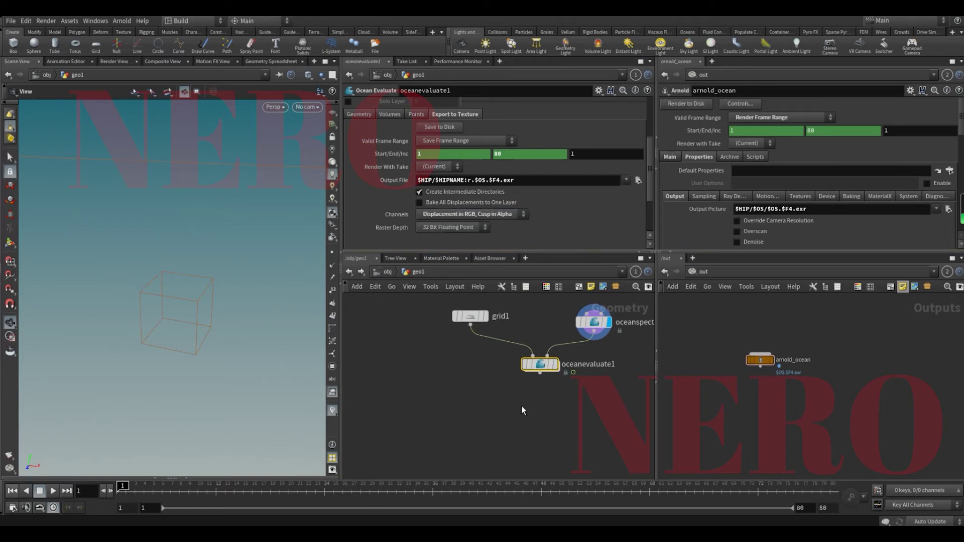
Display the oceanevaluate1 result and frame its wave surface in the viewport.
left_click(555, 365)
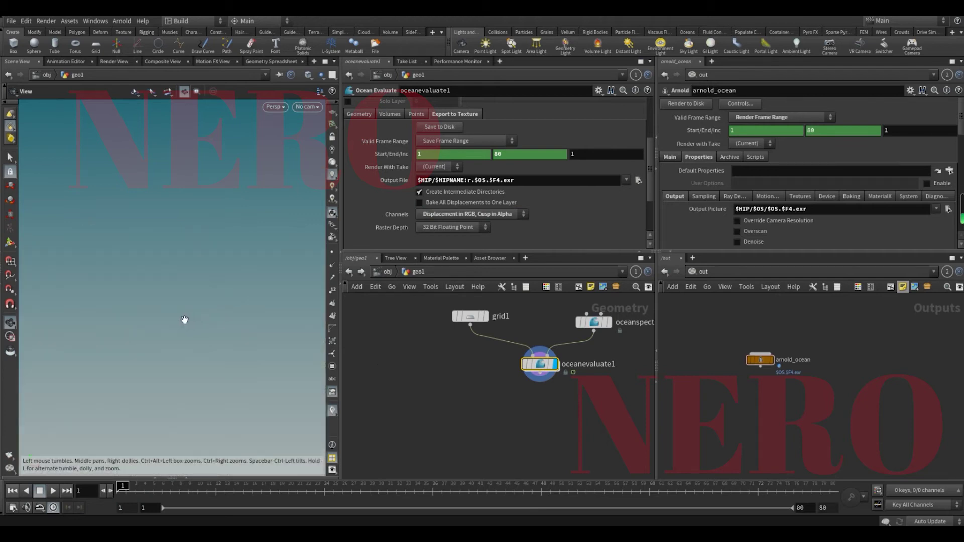
key("g")
left_click_drag(178, 294, 254, 266)
left_click_drag(151, 276, 146, 273)
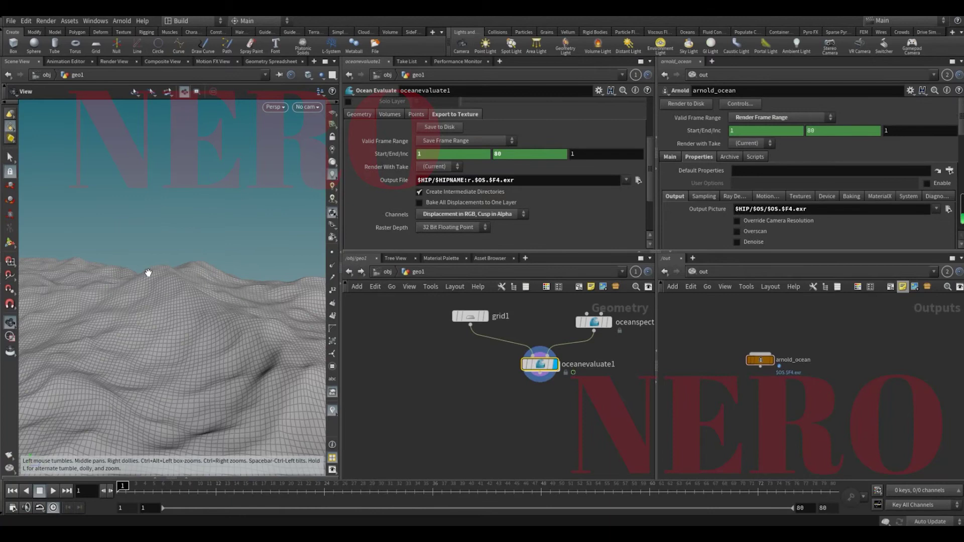
Add a Paint a Mask node after oceanevaluate1, display it and start painting on the ocean surface.
key("Tab")
type("p")
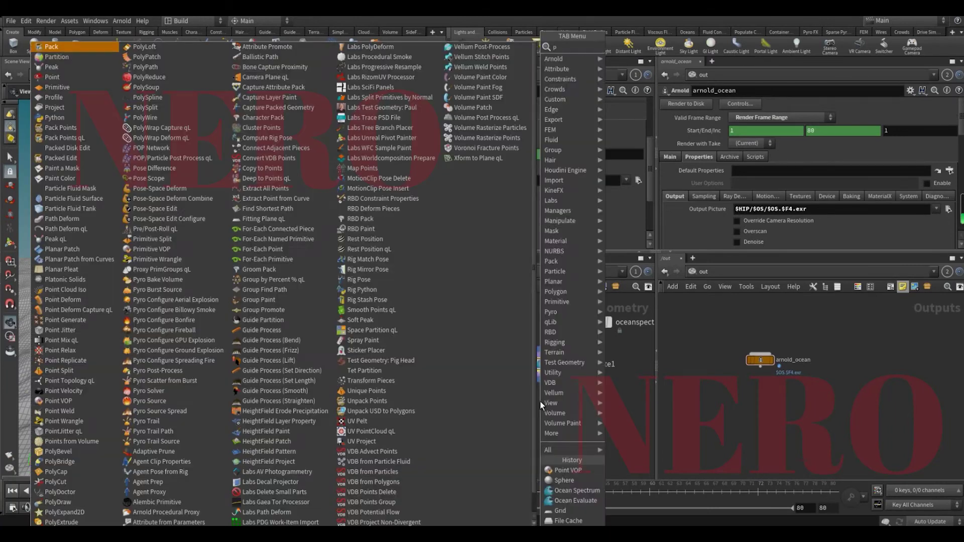
type("ai")
key("Return")
left_click(541, 401)
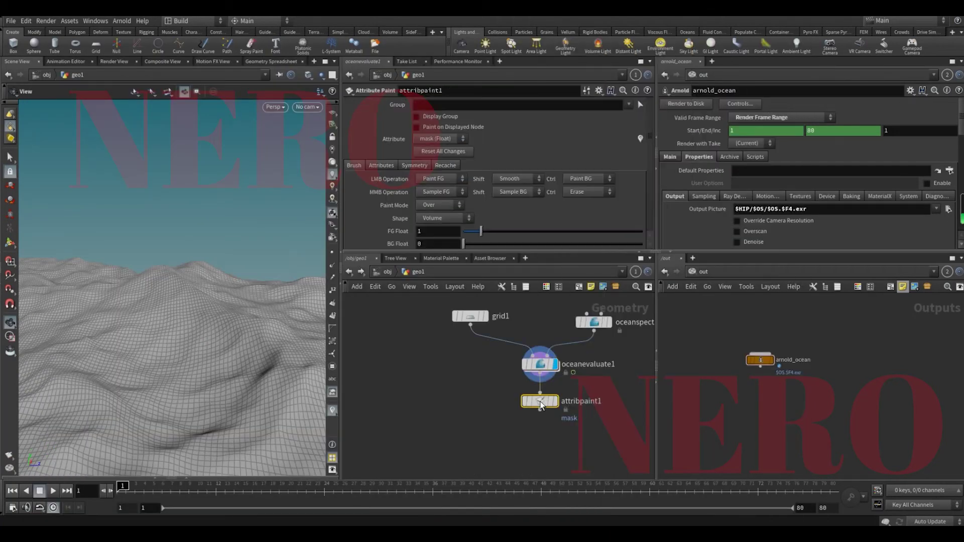
key("Return")
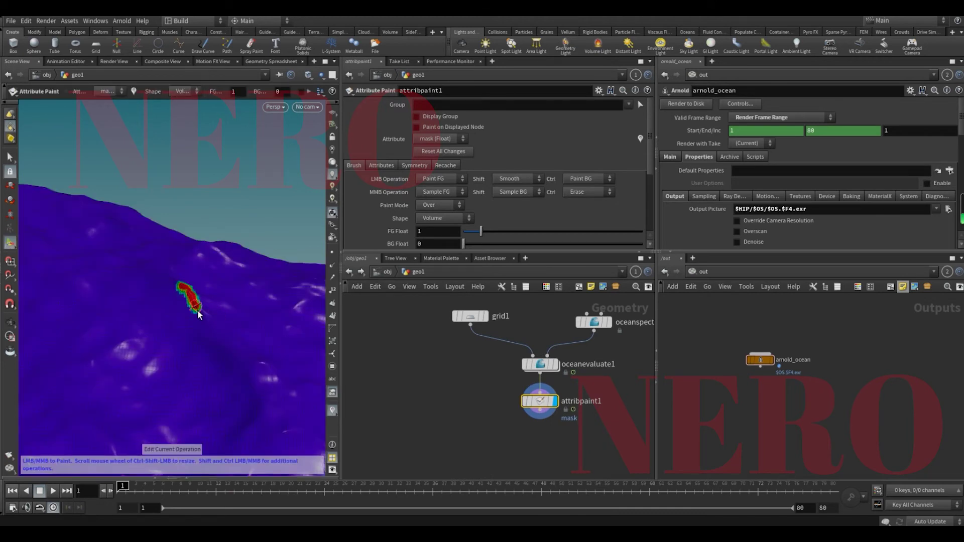
Examine the painted mask stroke on the wave surface and delete the paint node.
key("Escape")
mouse_move(227, 348)
left_mouse_down()
mouse_move(261, 318)
mouse_move(208, 289)
mouse_move(205, 338)
mouse_move(211, 327)
mouse_move(123, 309)
mouse_move(134, 333)
left_mouse_up()
key("Return")
key("Escape")
left_click_drag(181, 306, 169, 326)
scroll(163, 320, "down", 3)
key("Escape")
key("Delete")
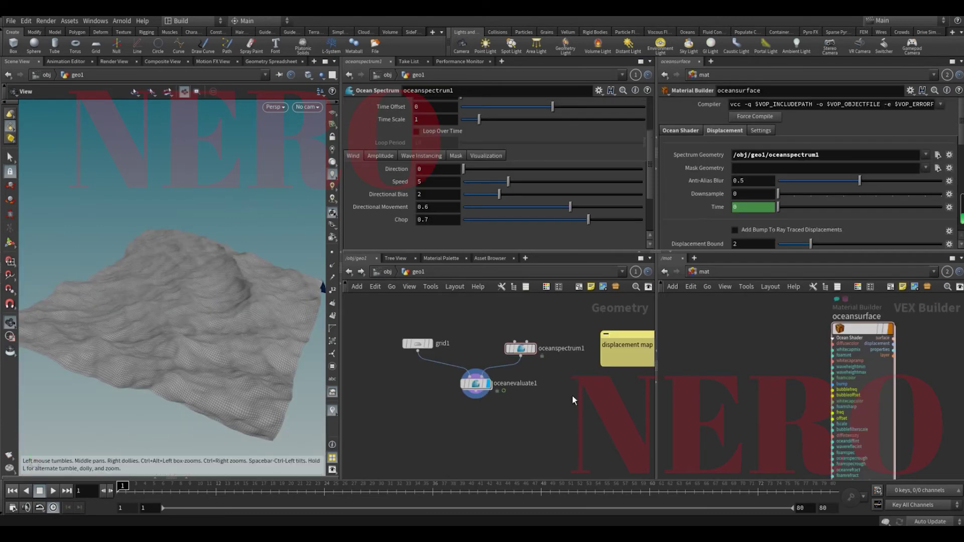
Select oceanevaluate1 and scrub the timeline to frame 39 and back to frame 18 to examine the waves' motion.
scroll(573, 393, "up", 3)
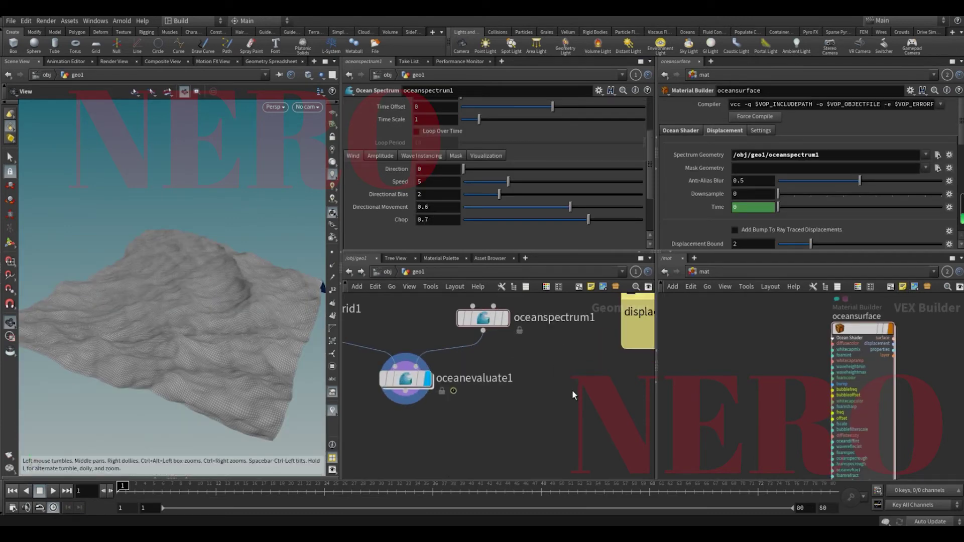
scroll(447, 412, "down", 1)
middle_click_drag(450, 394, 491, 382)
left_click(458, 372)
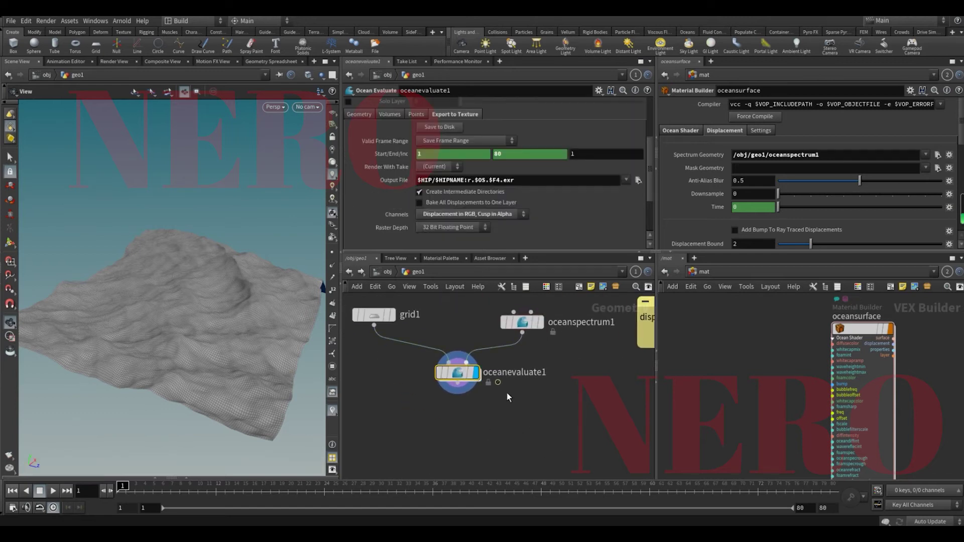
left_click_drag(209, 295, 216, 318)
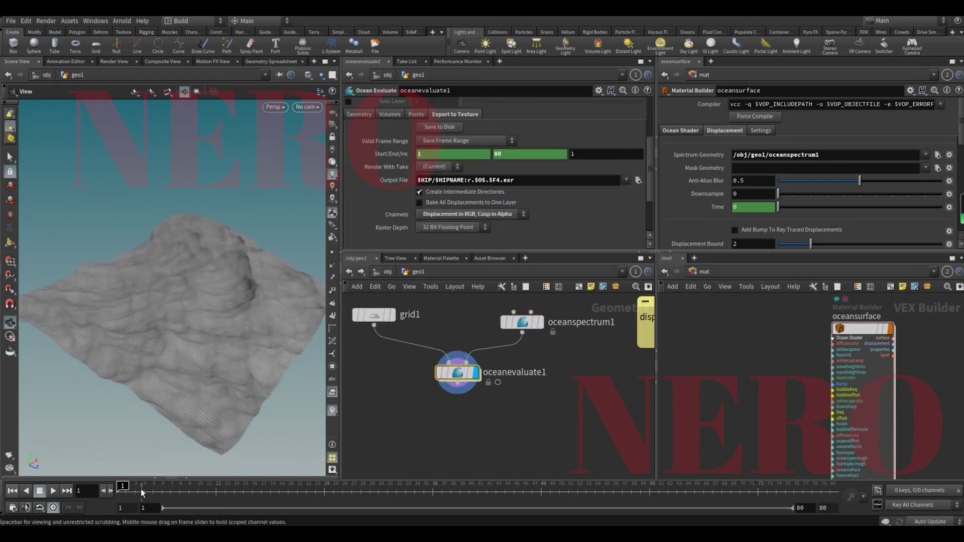
left_click_drag(140, 489, 389, 490)
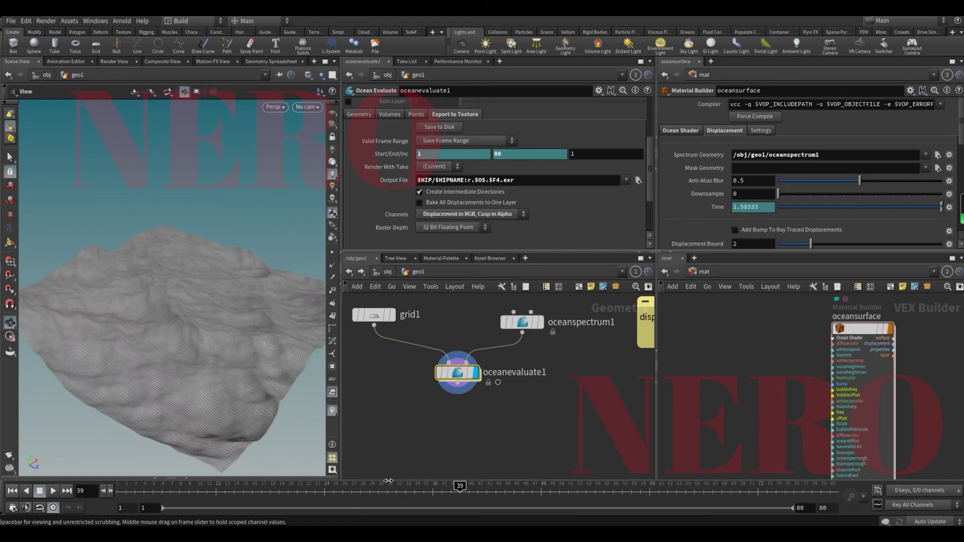
left_click_drag(388, 481, 270, 481)
Set grid1's rows and columns to 2 each and view the reduced surface.
middle_click_drag(431, 333, 480, 368)
left_click(428, 348)
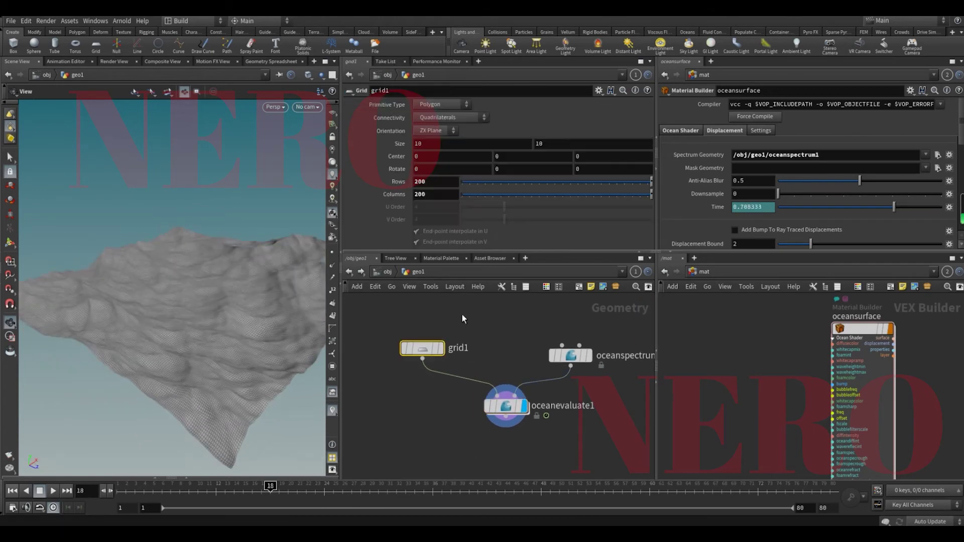
double_click(437, 181)
type("2")
key("Return")
double_click(437, 194)
type("2")
key("Return")
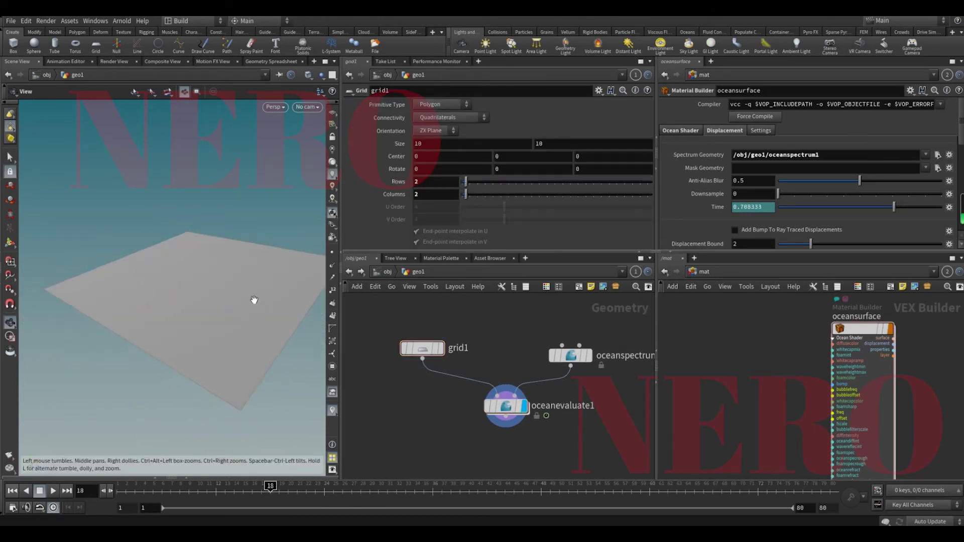
left_click_drag(254, 300, 243, 297)
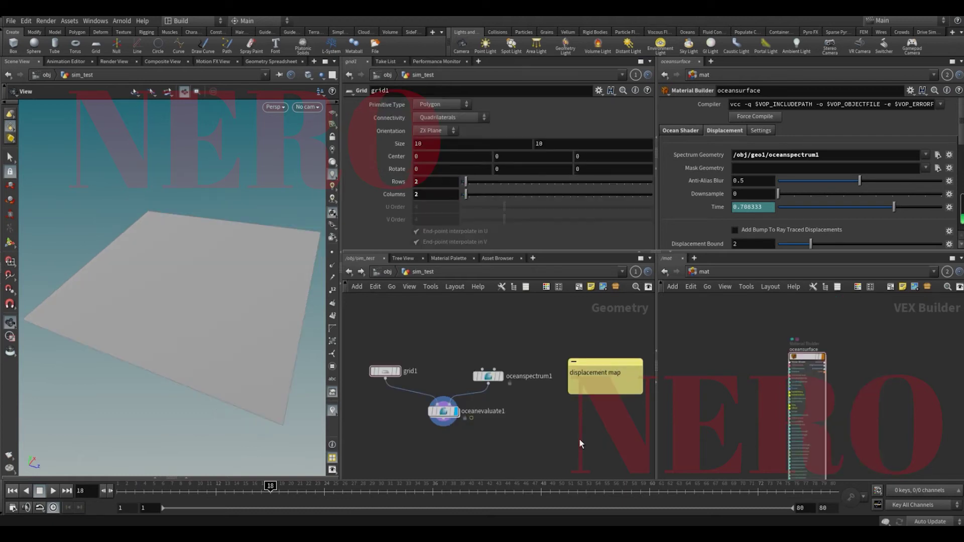
Move grid1 up and insert a UV Texture node between grid1 and oceanevaluate1.
right_click_drag(580, 438, 442, 409)
middle_click_drag(442, 410, 456, 430)
left_click_drag(450, 381, 463, 344)
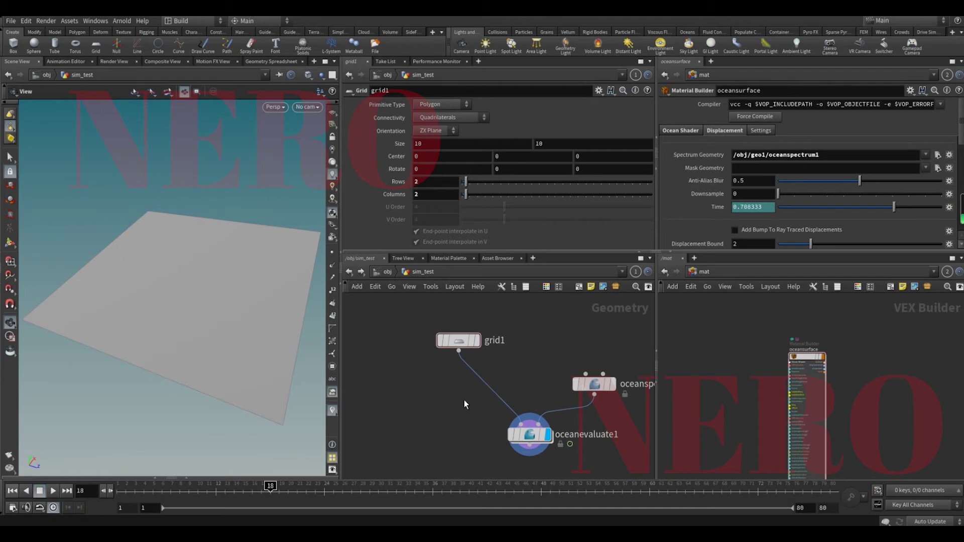
key("Tab")
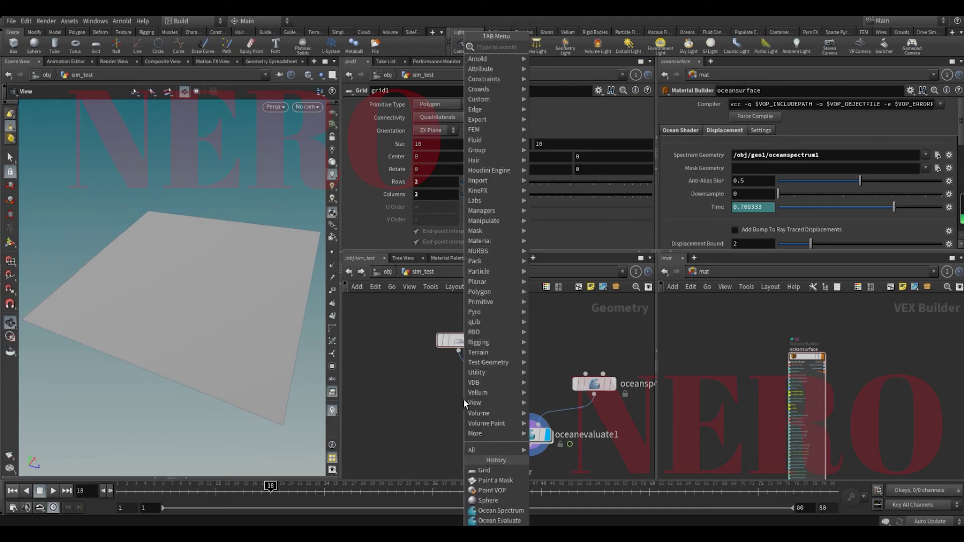
type("uv")
key("Return")
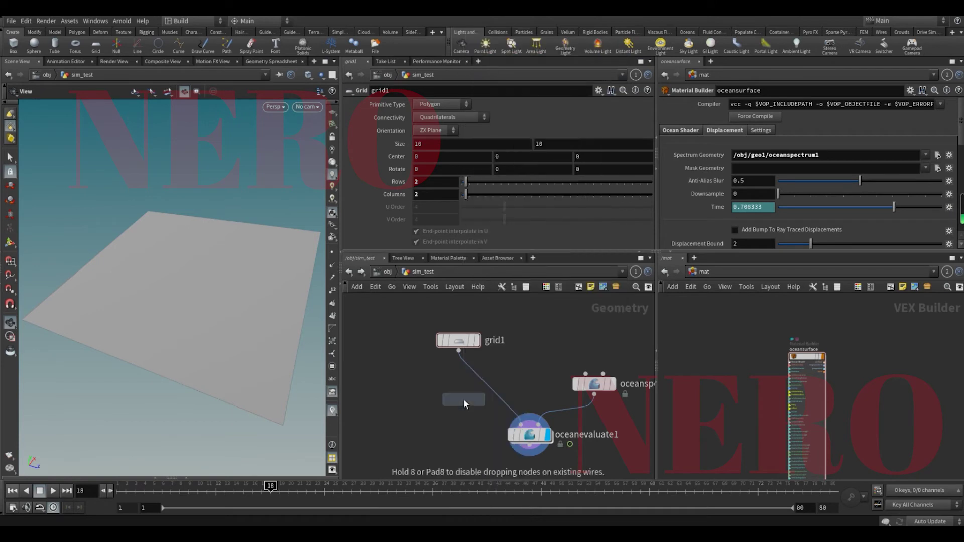
left_click(477, 389)
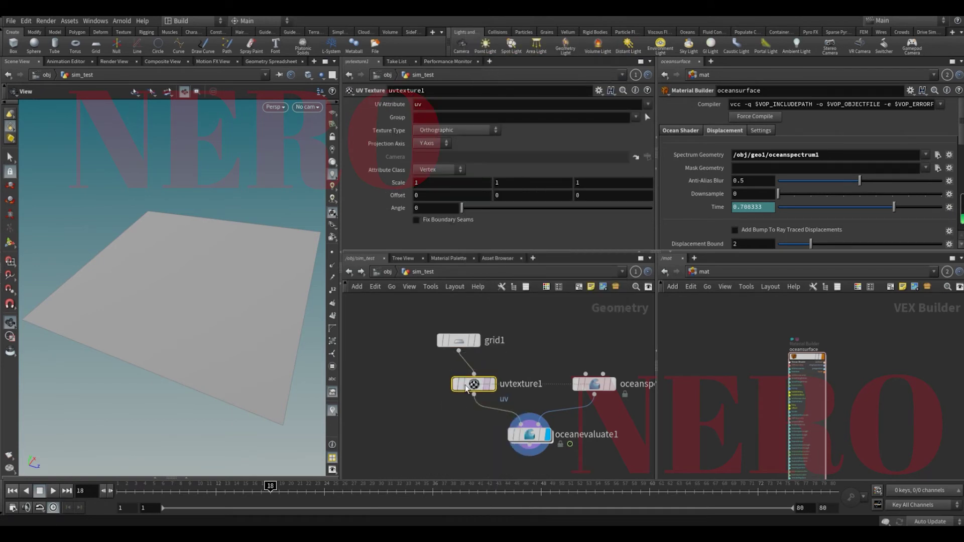
Switch the viewport to UV view and compare the UVs of grid1 and uvtexture1.
left_click(475, 340)
key("space+5")
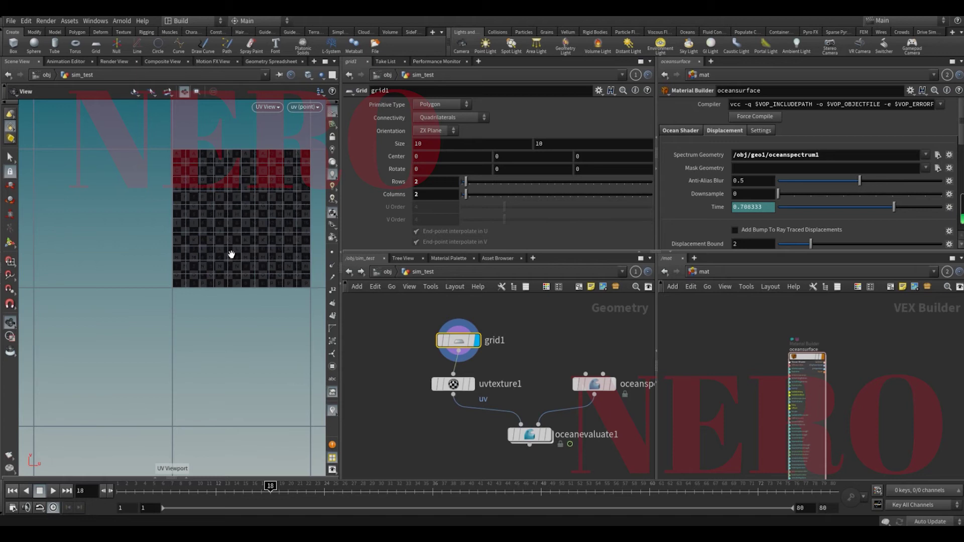
middle_click_drag(232, 253, 201, 295)
scroll(201, 294, "up", 3)
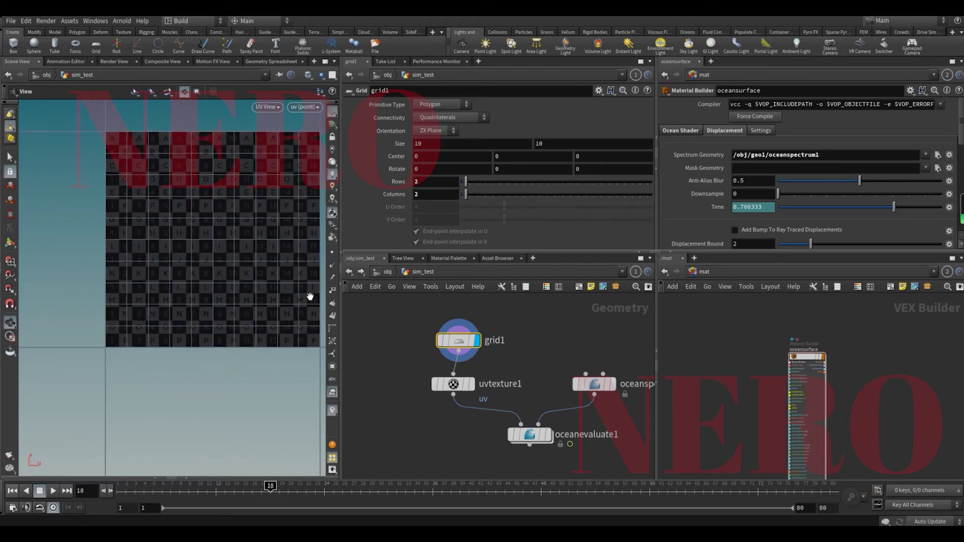
left_click(471, 384)
middle_click_drag(251, 276, 232, 287)
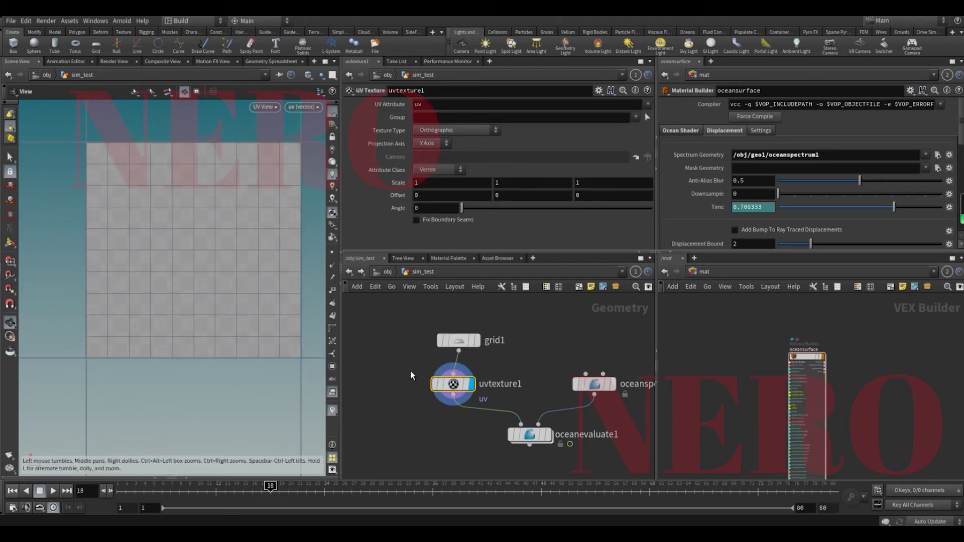
Align uvtexture1 directly under grid1, then examine its node info and projection axis options.
left_click_drag(454, 385, 459, 385)
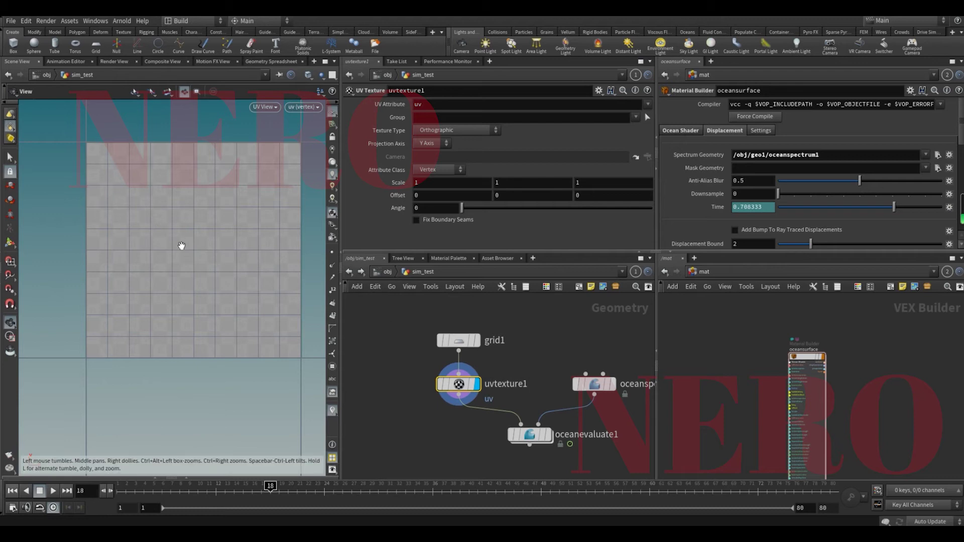
left_click(428, 381)
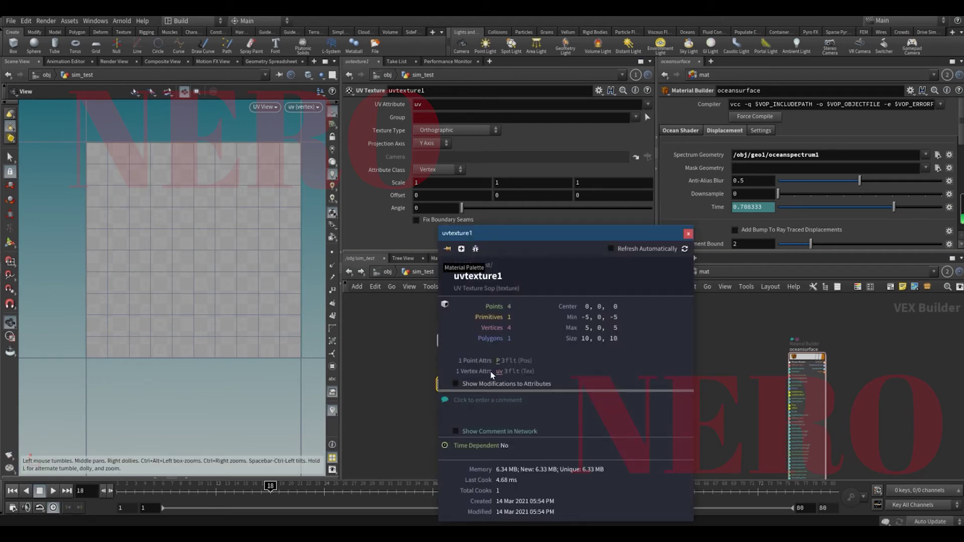
left_click(431, 145)
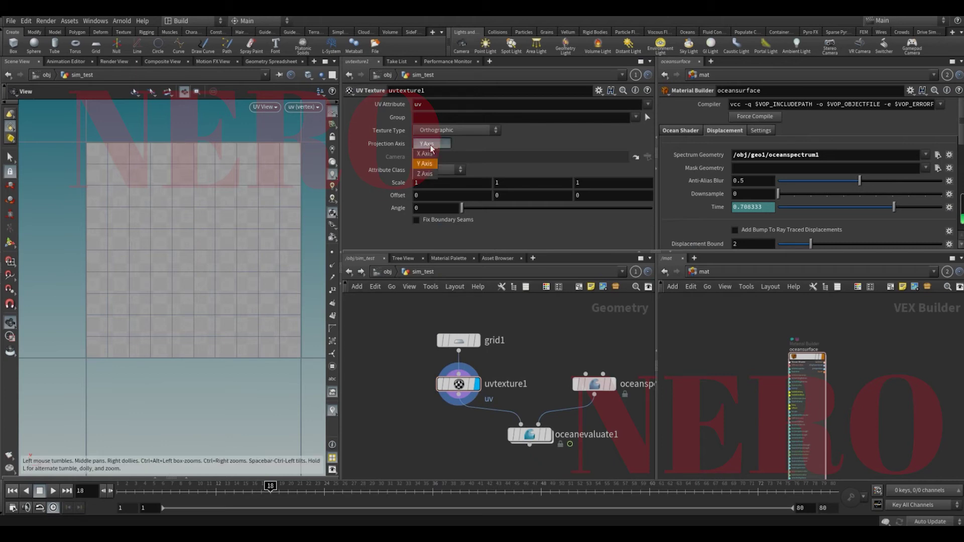
left_click(430, 148)
Compare the Point and Vertex attribute classes on uvtexture1 and leave the attribute class set to Point.
left_click(450, 173)
left_click(433, 200)
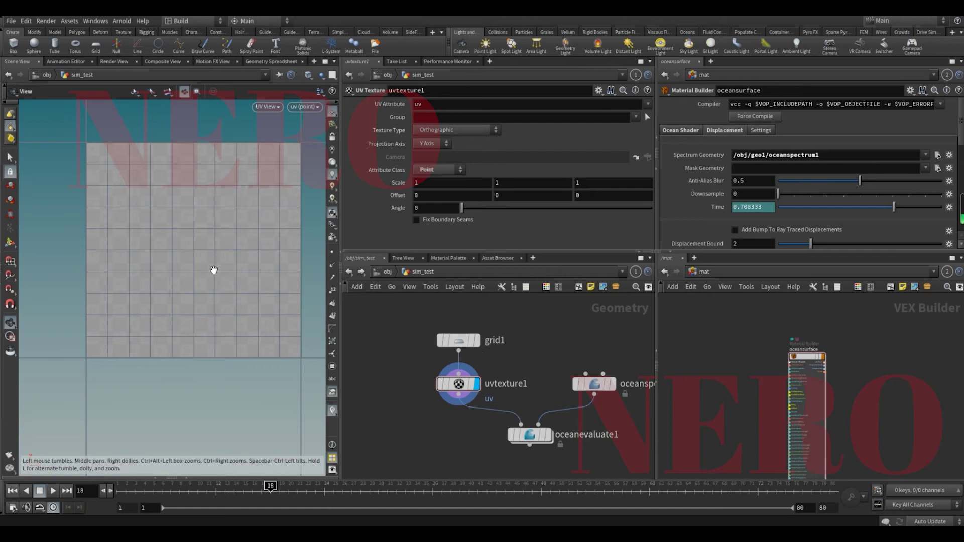
left_click(430, 171)
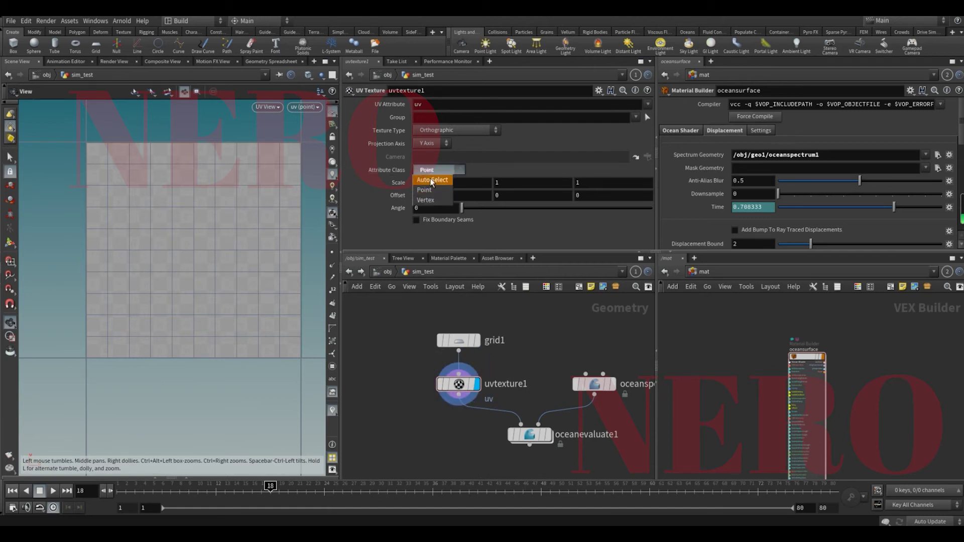
left_click(515, 169)
left_click(435, 201)
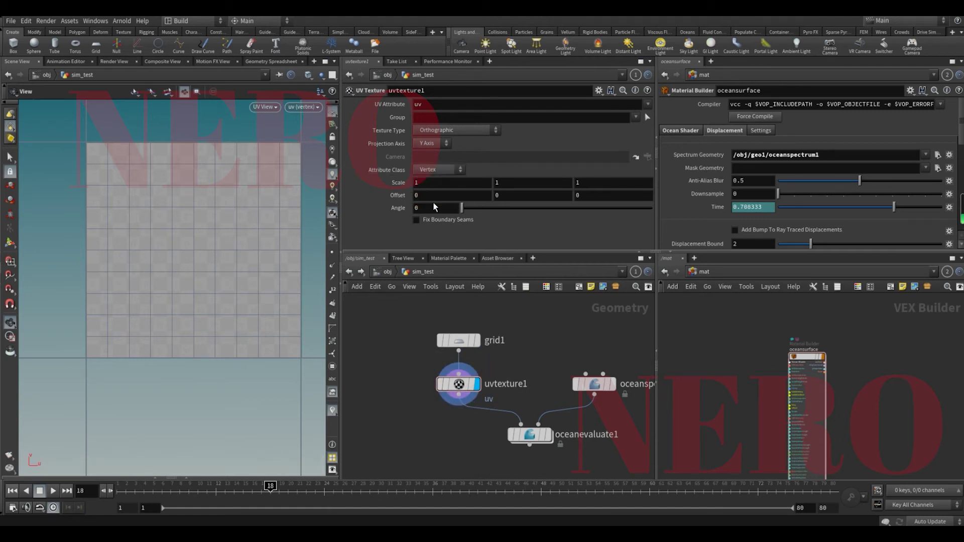
left_click(446, 170)
left_click(435, 187)
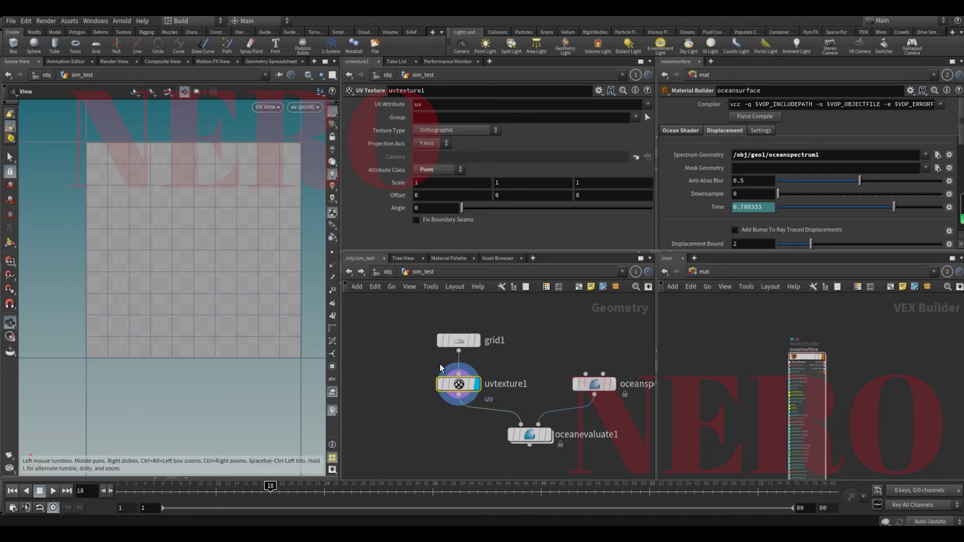
Review the parameters of oceanspectrum1, uvtexture1 and grid1 in the sim_test network.
left_click(595, 384)
middle_click_drag(559, 339, 502, 327)
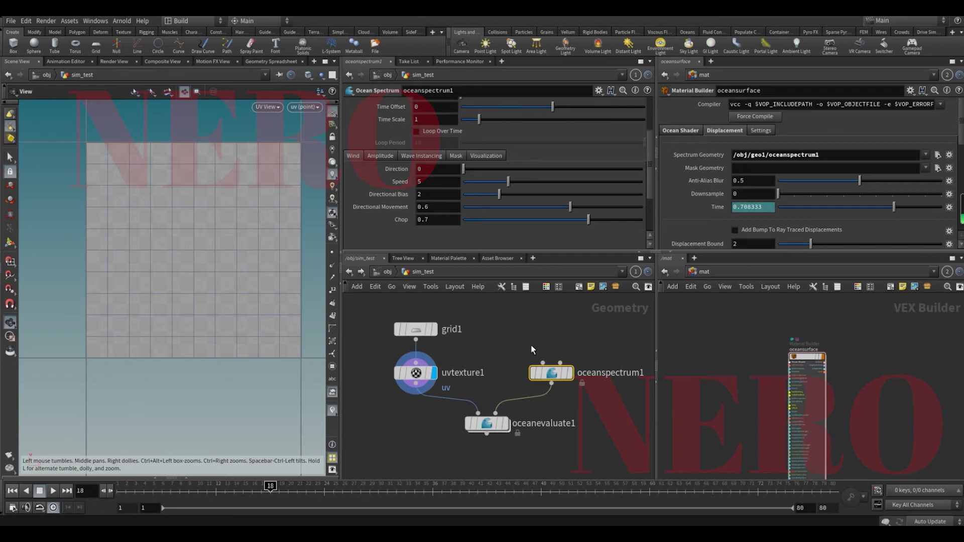
middle_click_drag(503, 353, 532, 354)
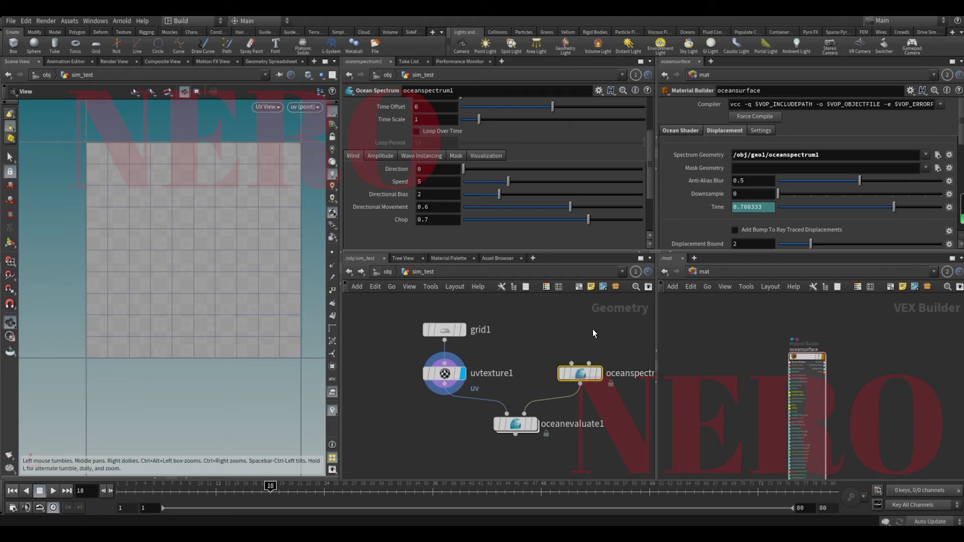
left_click(449, 374)
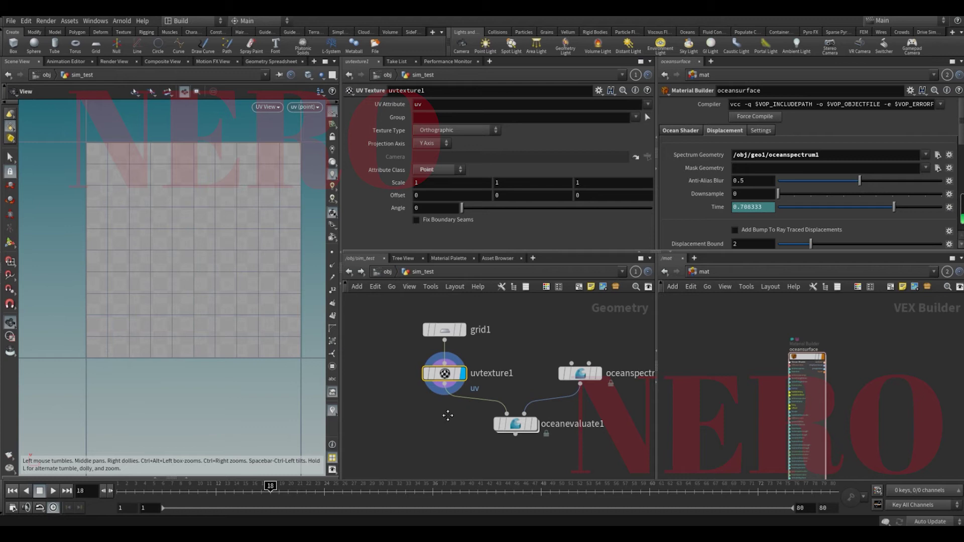
middle_click_drag(447, 416, 458, 413)
left_click(442, 327)
left_click(450, 374)
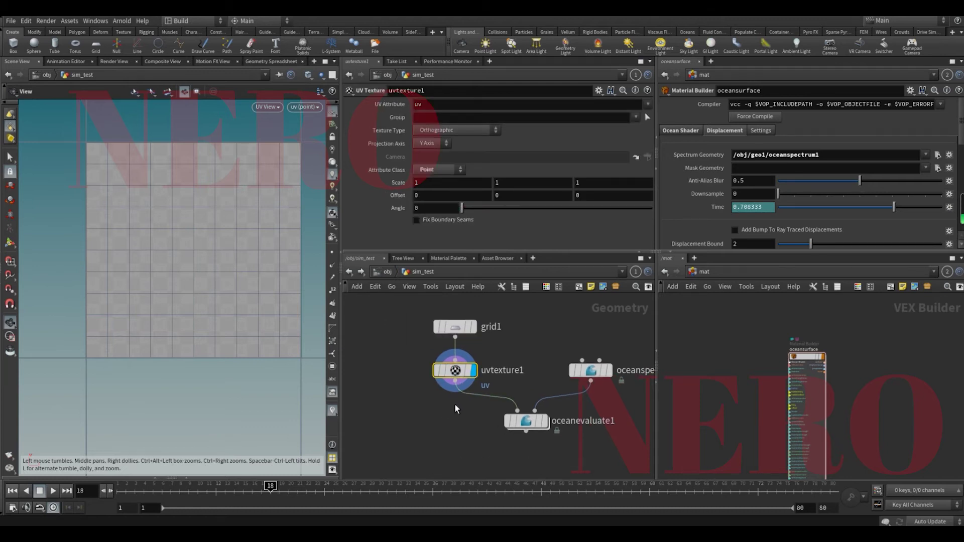
Add a Null node fed by uvtexture1, branching off beside oceanevaluate1.
key("Tab")
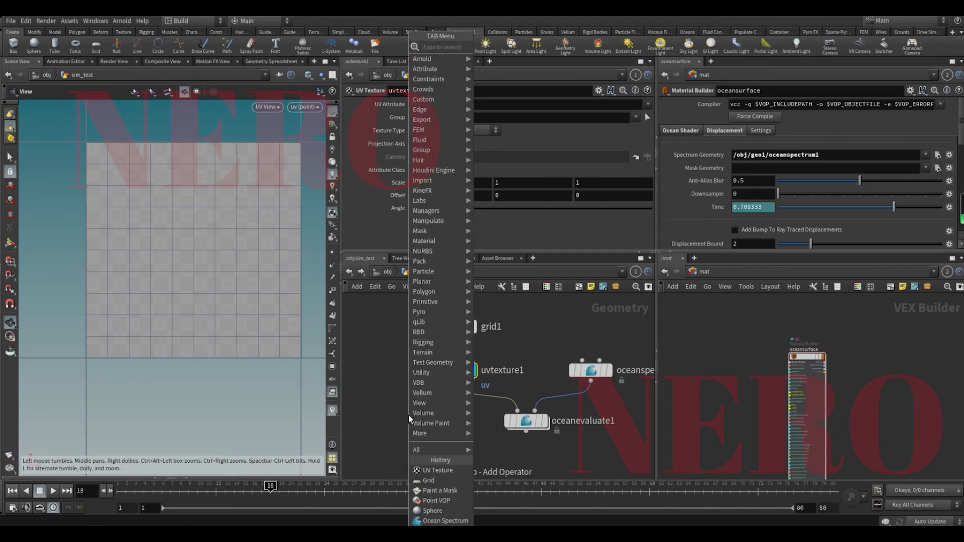
type("null")
key("Return")
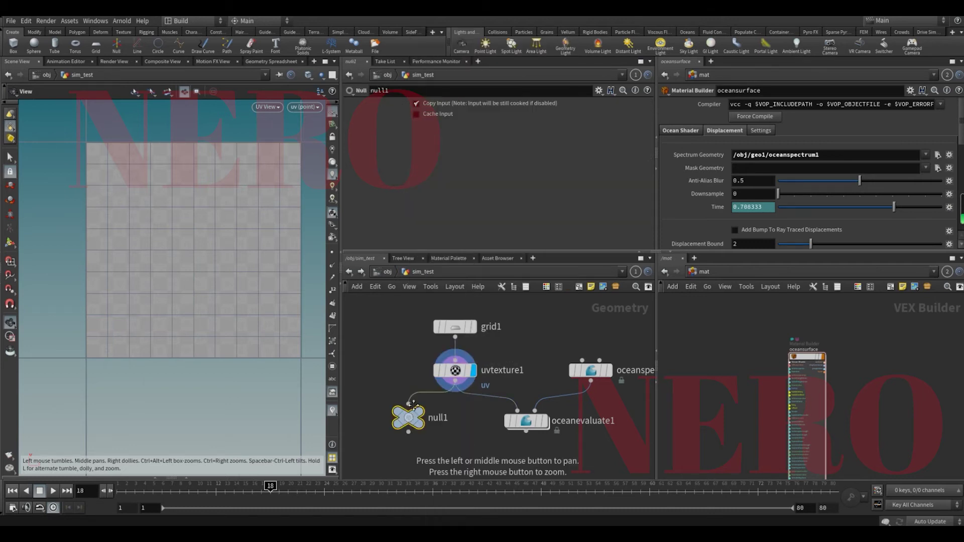
left_click(413, 404)
View the displayed grid in the perspective viewport and move null1 farther away from oceanevaluate1.
left_click(463, 308)
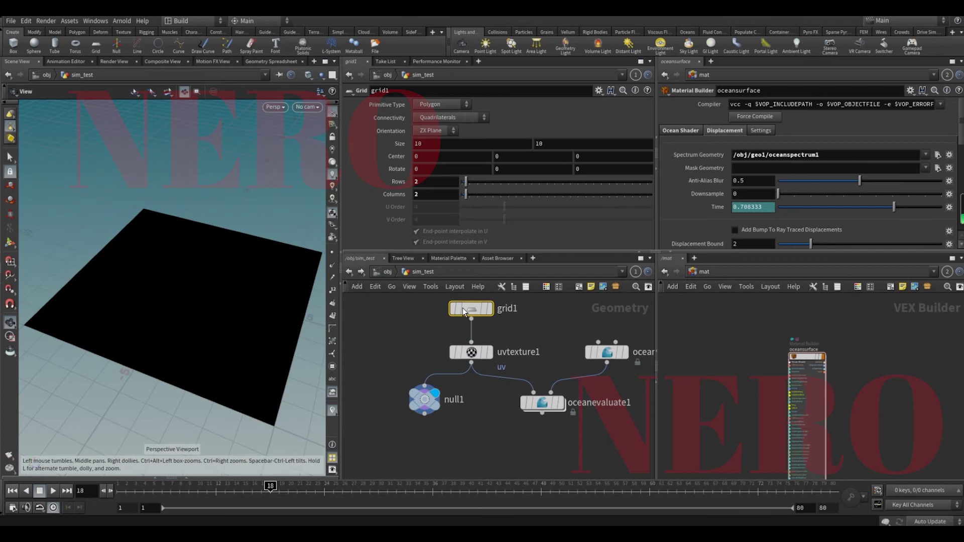
left_click(349, 272)
left_click(361, 272)
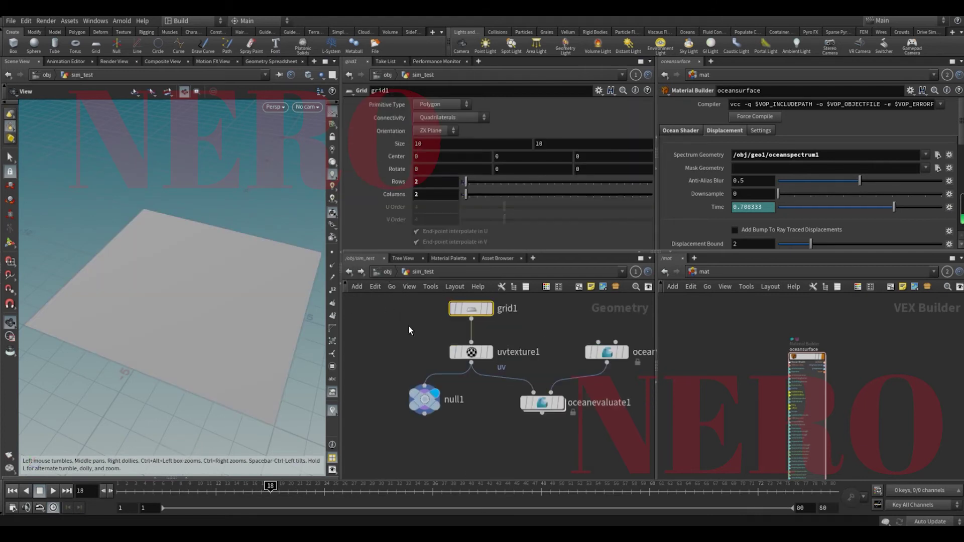
mouse_move(183, 256)
left_mouse_down()
mouse_move(181, 266)
mouse_move(183, 256)
left_mouse_up()
middle_click_drag(225, 304, 215, 279)
left_click_drag(215, 279, 232, 288)
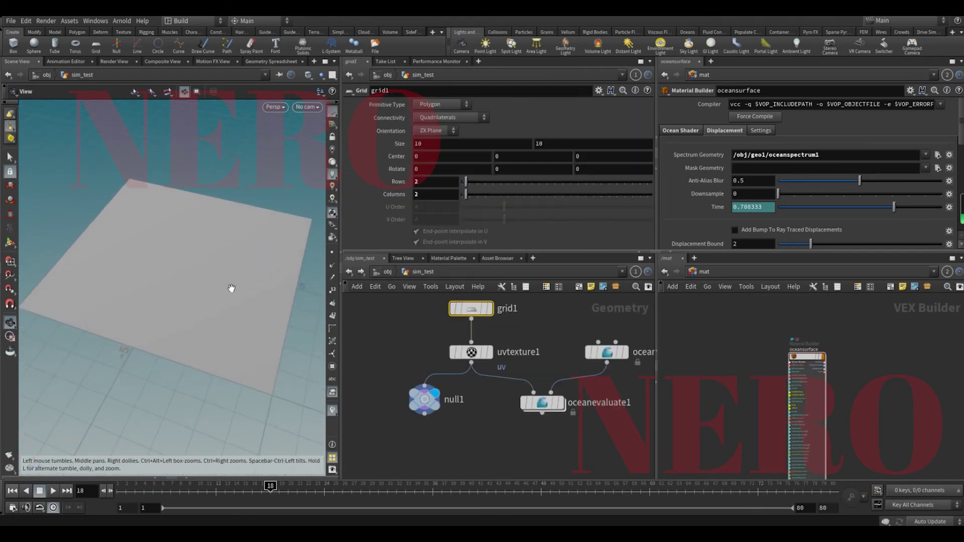
left_click(419, 387)
left_click_drag(419, 387, 378, 381)
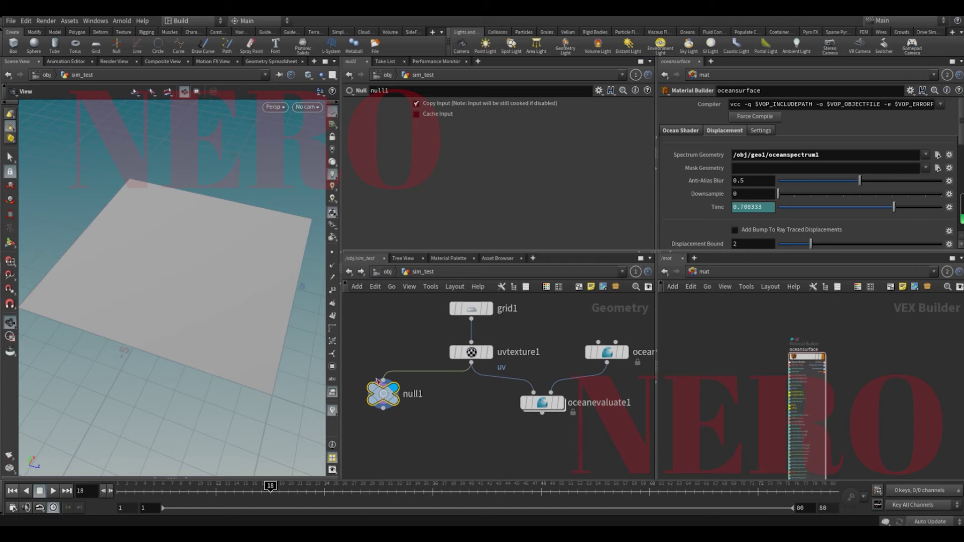
Examine grid1's node info and its rows and columns settings.
left_click(471, 308)
left_click(437, 308)
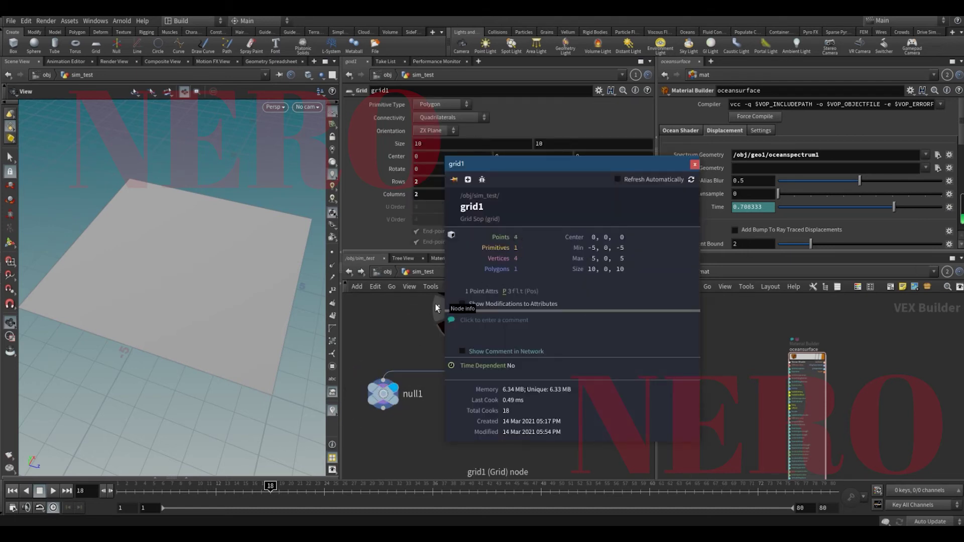
left_click(430, 182)
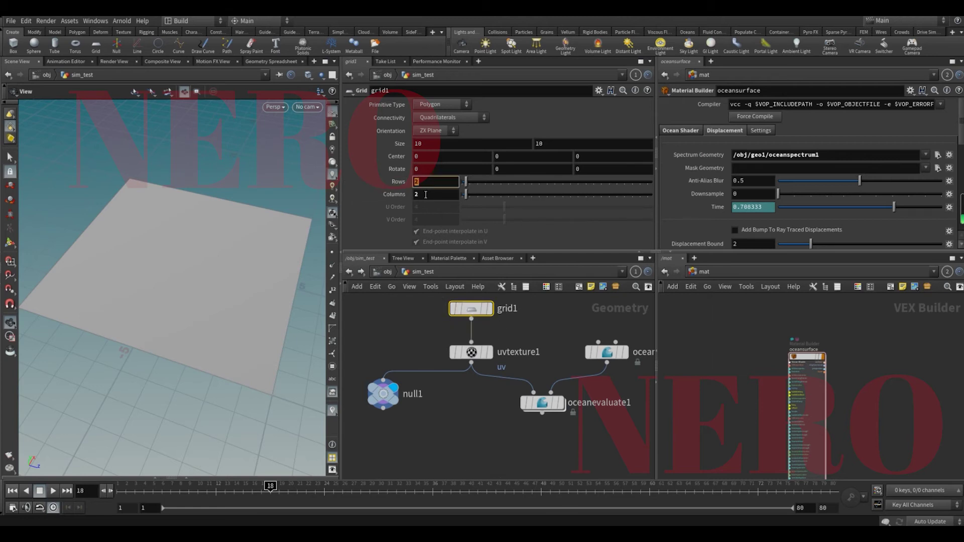
left_click(430, 194)
left_click(429, 342)
Copy null1 and go up to the object level.
left_click(463, 350)
key("Down")
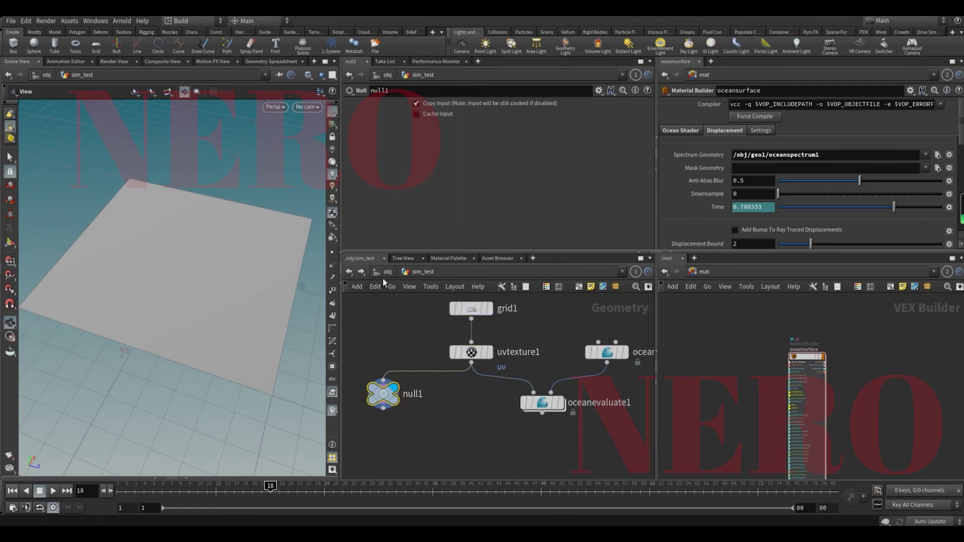
key("ctrl+c")
key("u")
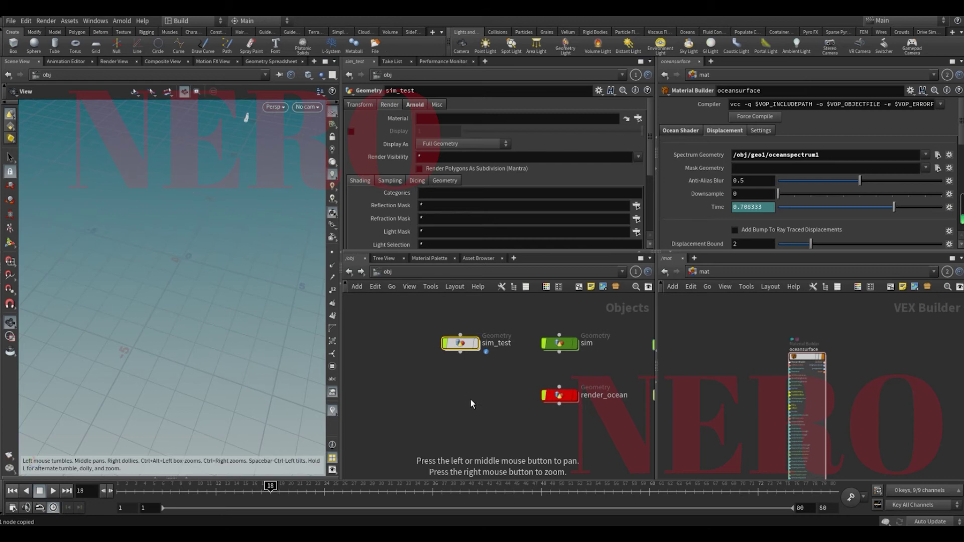
Create a Geometry object below sim_test and name it test_render.
key("Tab")
type("g")
key("Return")
left_click(472, 400)
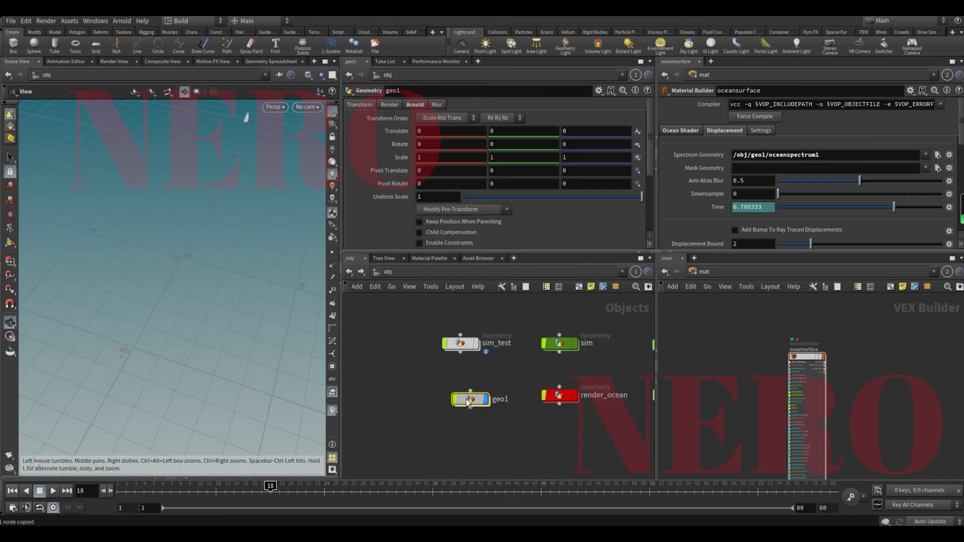
double_click(492, 397)
type("test")
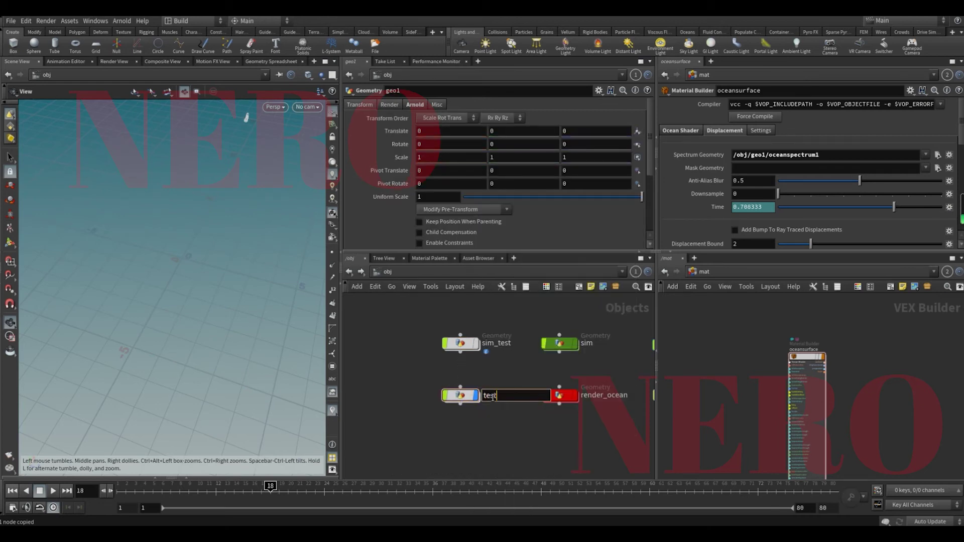
type("_render")
key("Return")
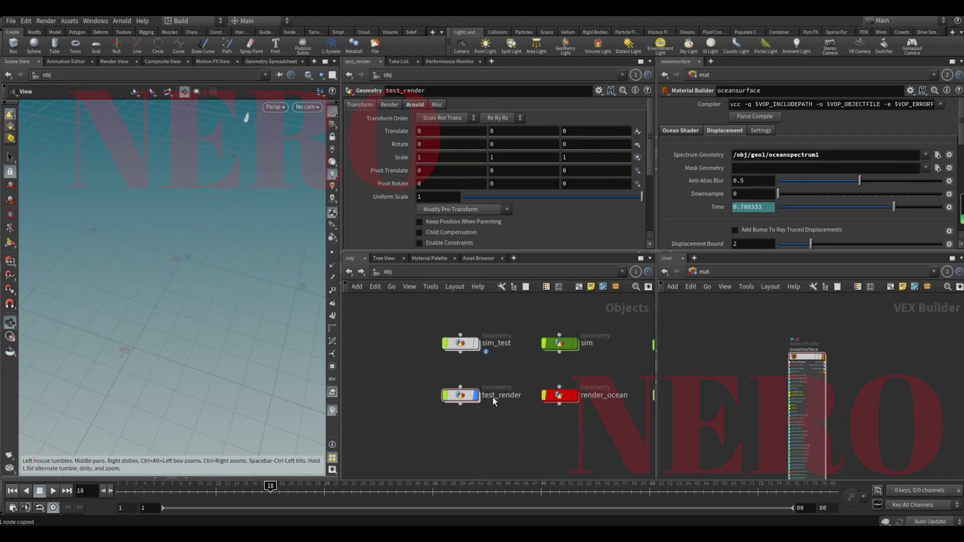
Inside test_render, add an Object Merge node and paste the copied null1 as its Object 1 source.
double_click(473, 393)
key("Tab")
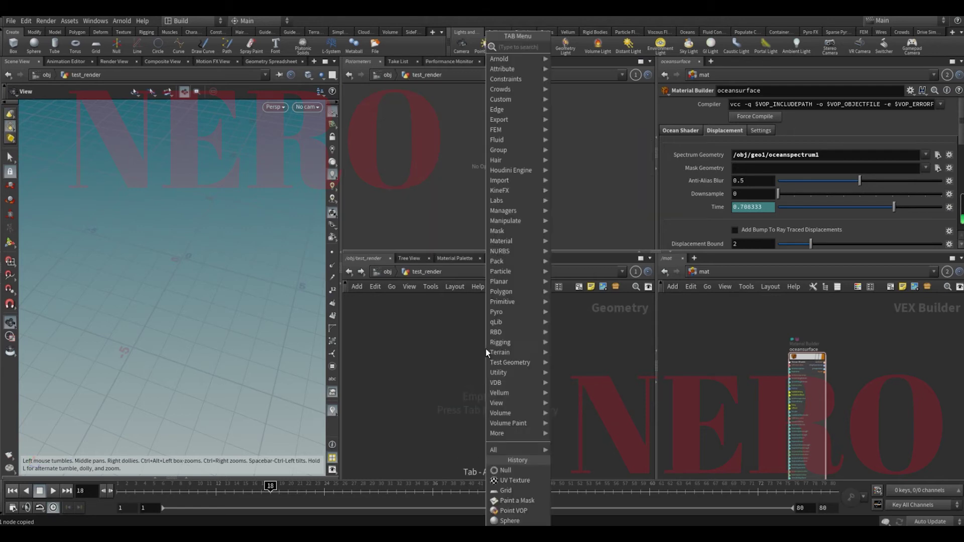
type("om")
key("Return")
left_click(486, 349)
key("ctrl+v")
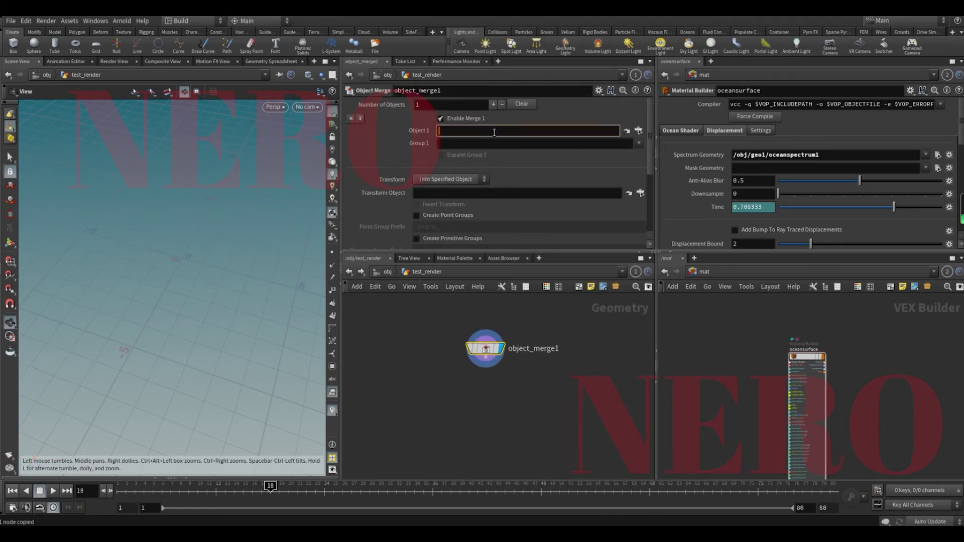
Check the contents of sim_test and return to the object level.
left_click(391, 273)
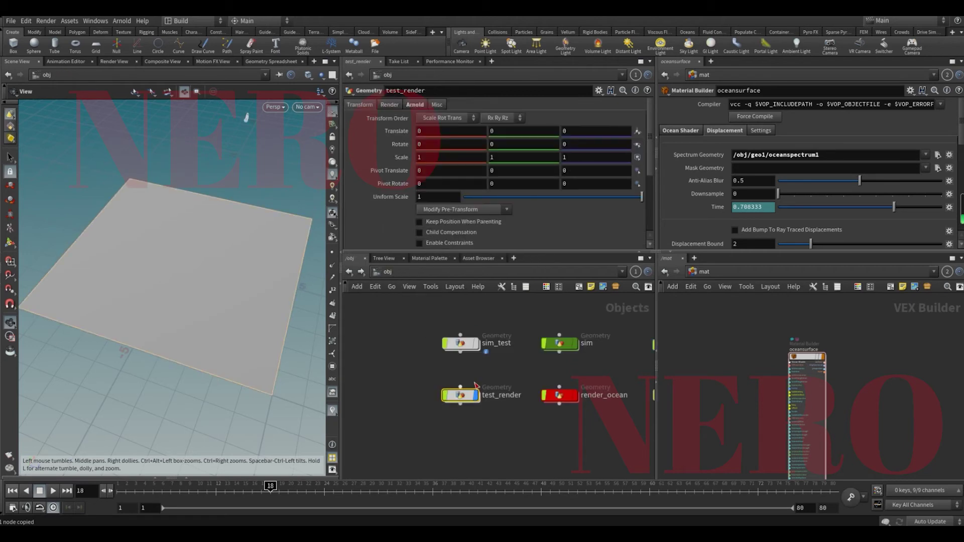
double_click(460, 344)
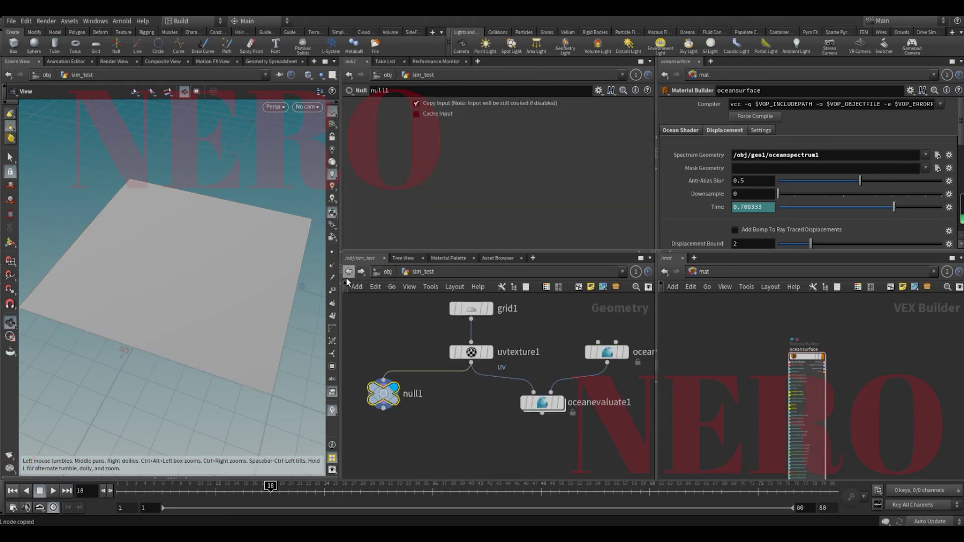
left_click(347, 274)
Color the test_render node red to match render_ocean.
left_click(461, 395)
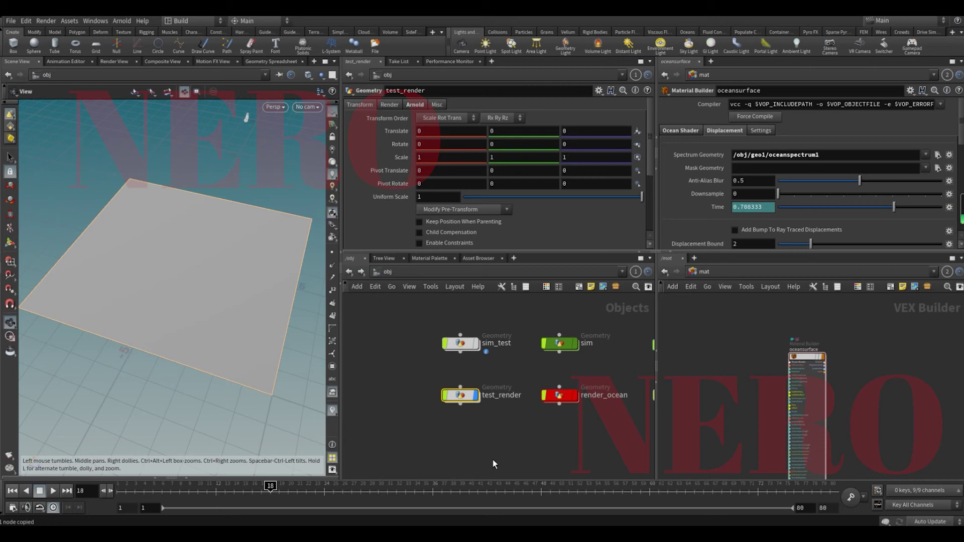
key("c")
left_click(581, 414)
key("c")
left_click_drag(416, 376, 478, 417)
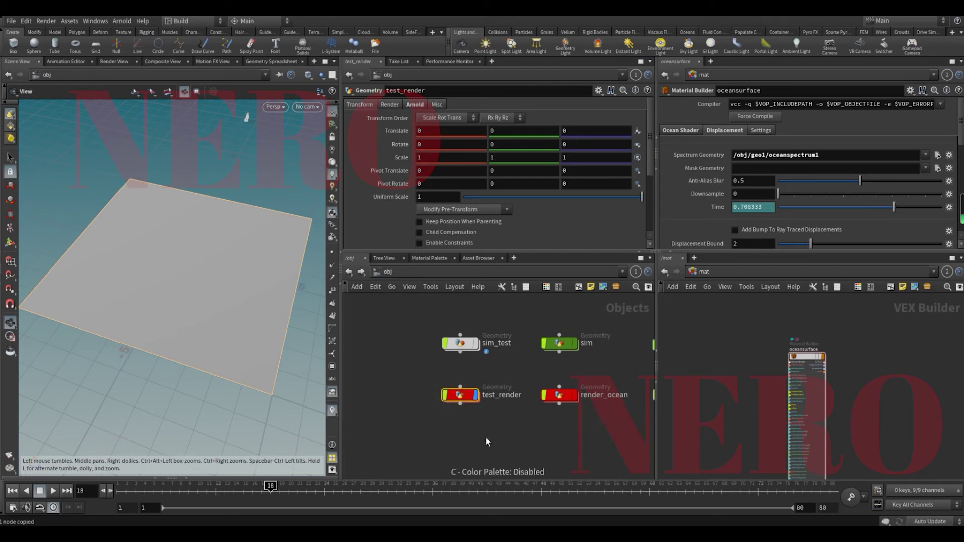
left_click(511, 420)
Show the shop network in the second network pane and assign arnold_ocean as test_render's render material.
left_click(706, 286)
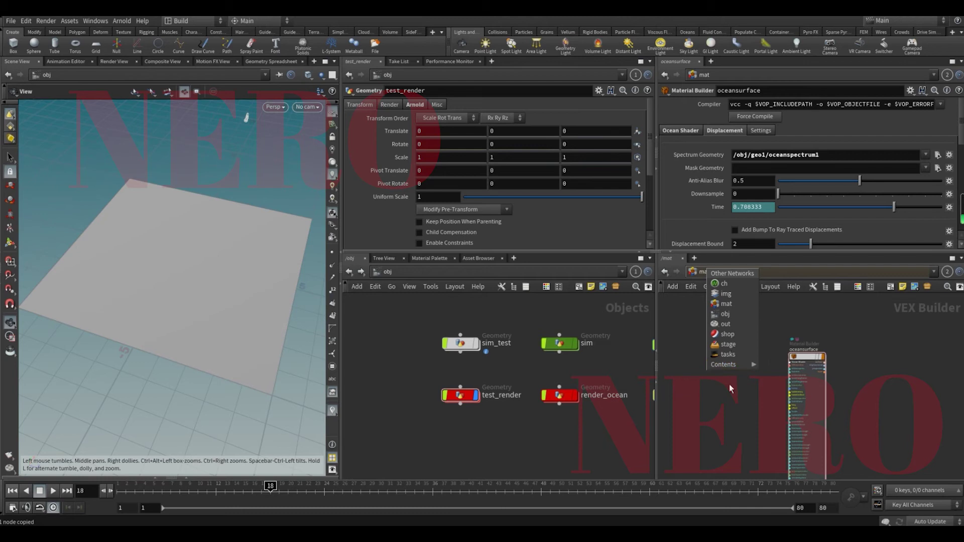
left_click(729, 329)
middle_click_drag(799, 410, 760, 412)
scroll(811, 420, "up", 2)
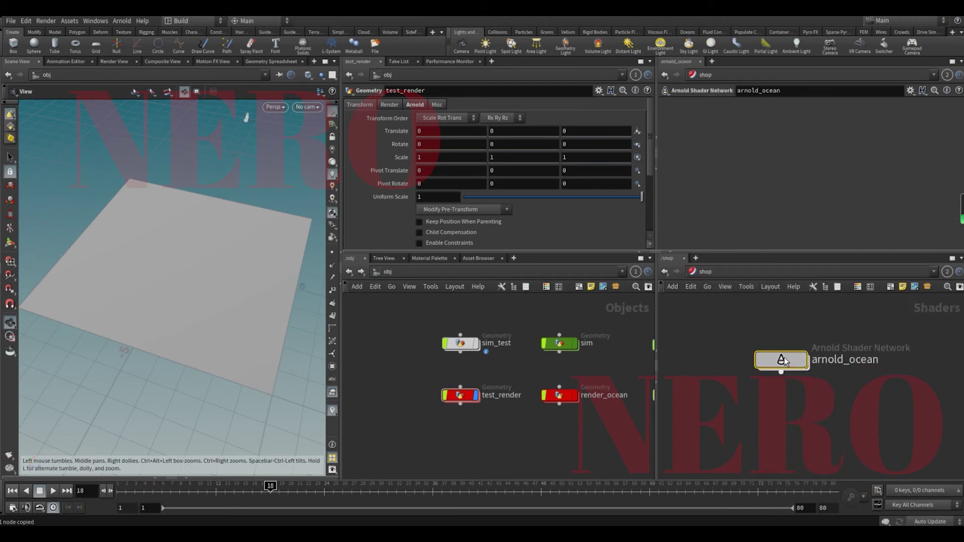
left_click(454, 395)
left_click(395, 106)
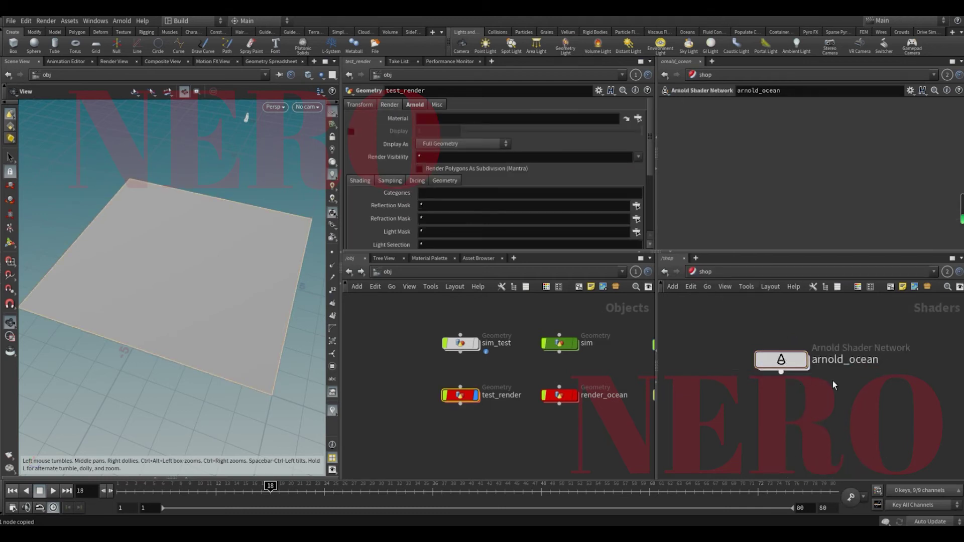
Enter the arnold_ocean shader network and select image1 to inspect its texture settings.
double_click(788, 358)
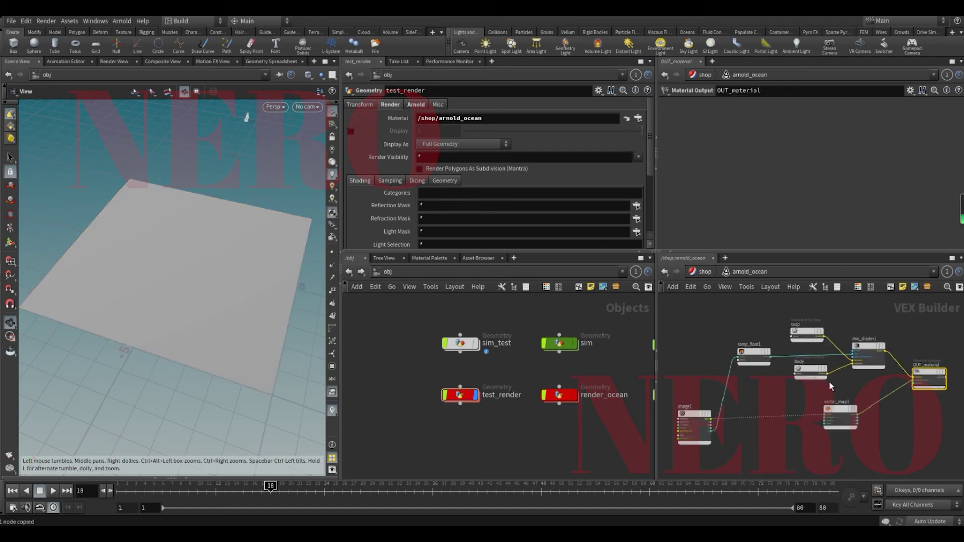
scroll(788, 397, "up", 2)
left_click(708, 402)
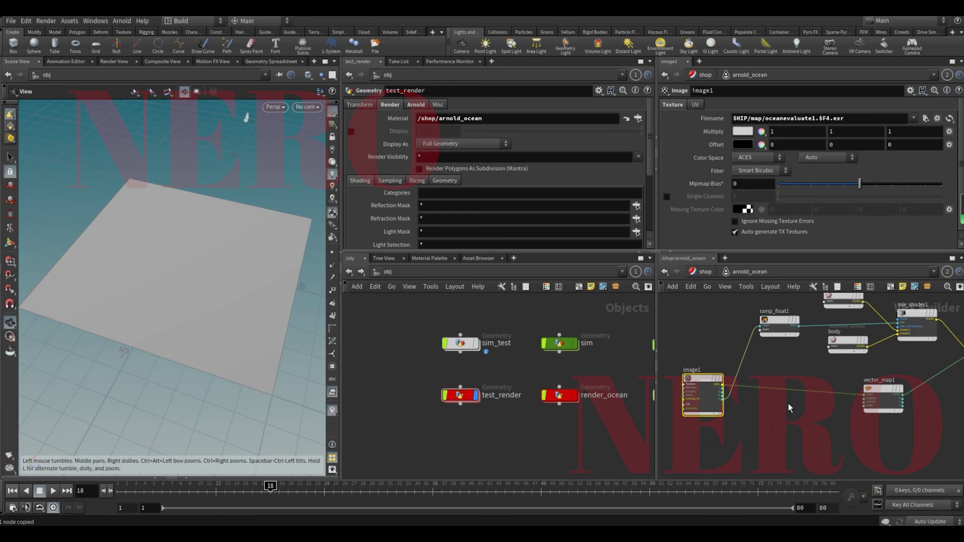
Check the oceanevaluate1 EXR sequence in image1's file chooser and dismiss the chooser.
left_click(926, 118)
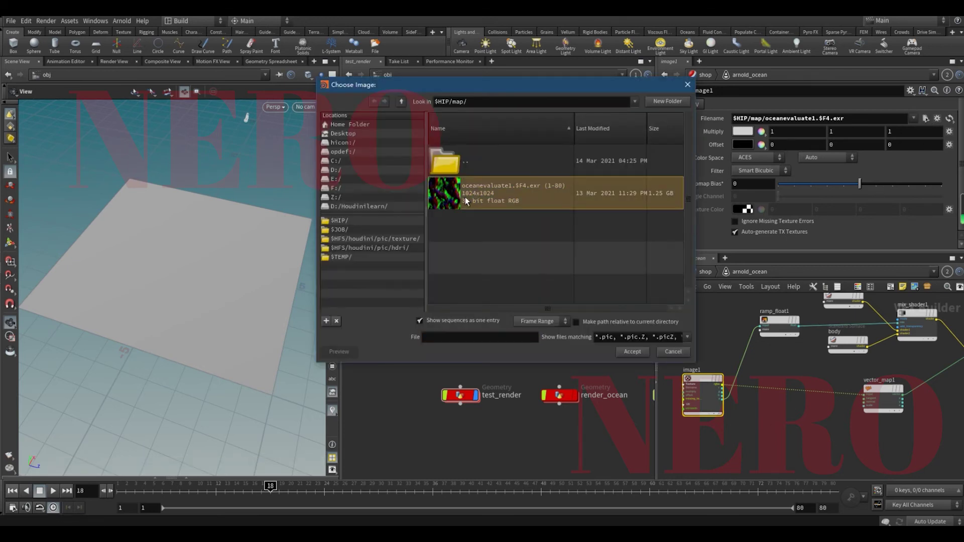
left_click(465, 197)
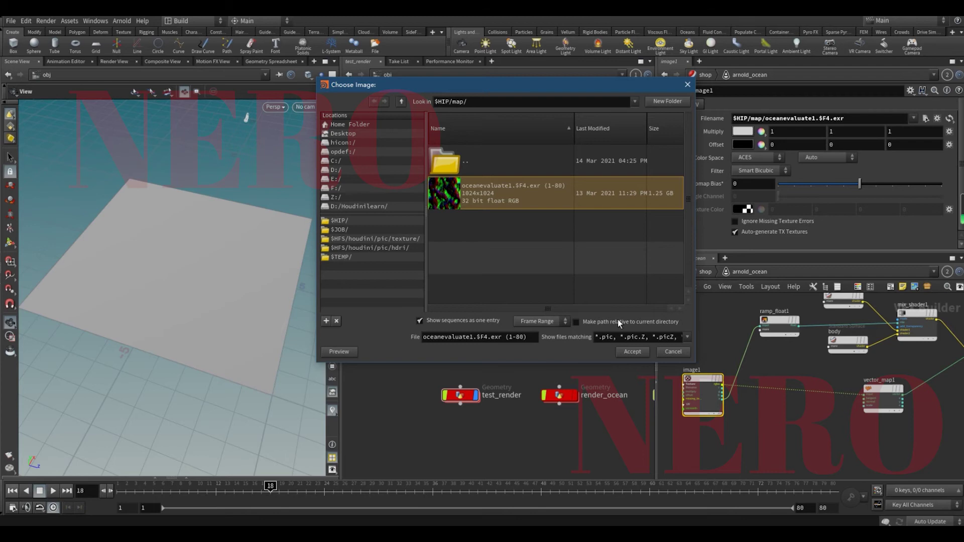
left_click(673, 352)
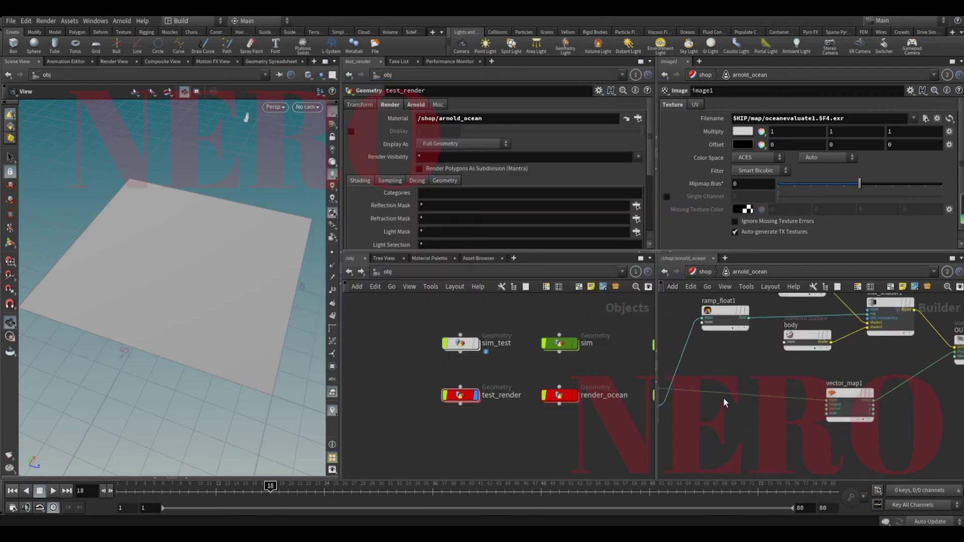
Trace image1's rgba output into vector_map1 and inspect the vector map's settings, including Tangent Space.
left_click_drag(748, 422, 781, 412)
scroll(781, 412, "up", 3)
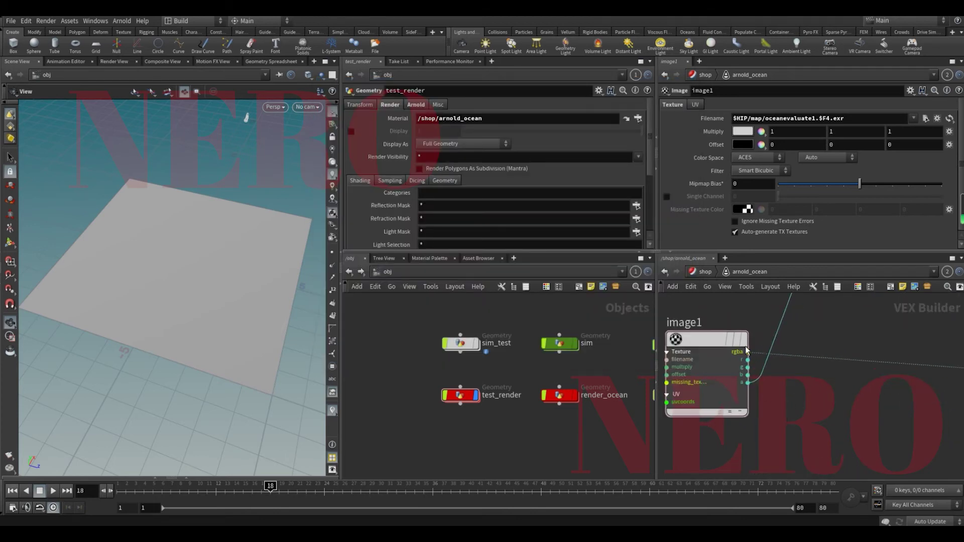
left_click_drag(831, 372, 773, 374)
scroll(774, 374, "down", 1)
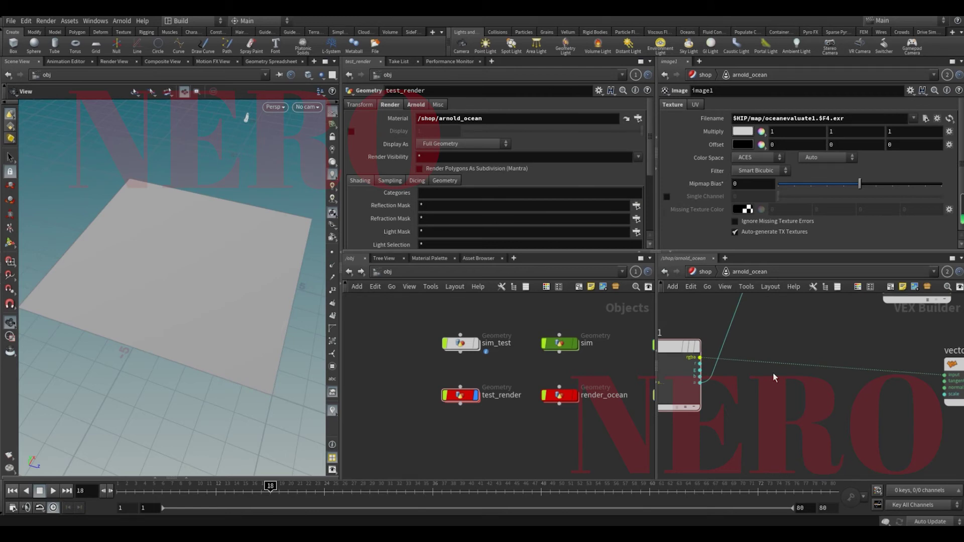
left_click_drag(846, 388, 777, 387)
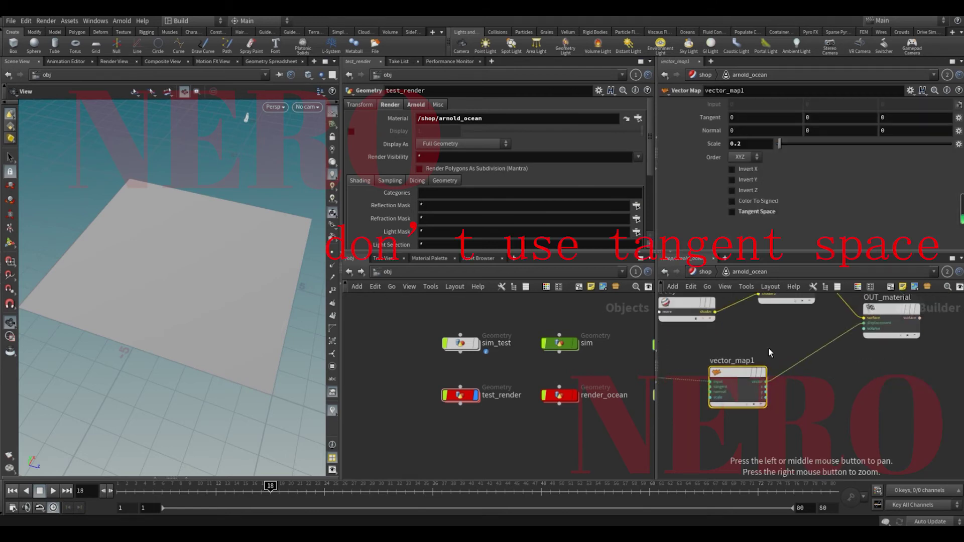
left_click_drag(772, 334, 708, 429)
left_click_drag(783, 348, 779, 356)
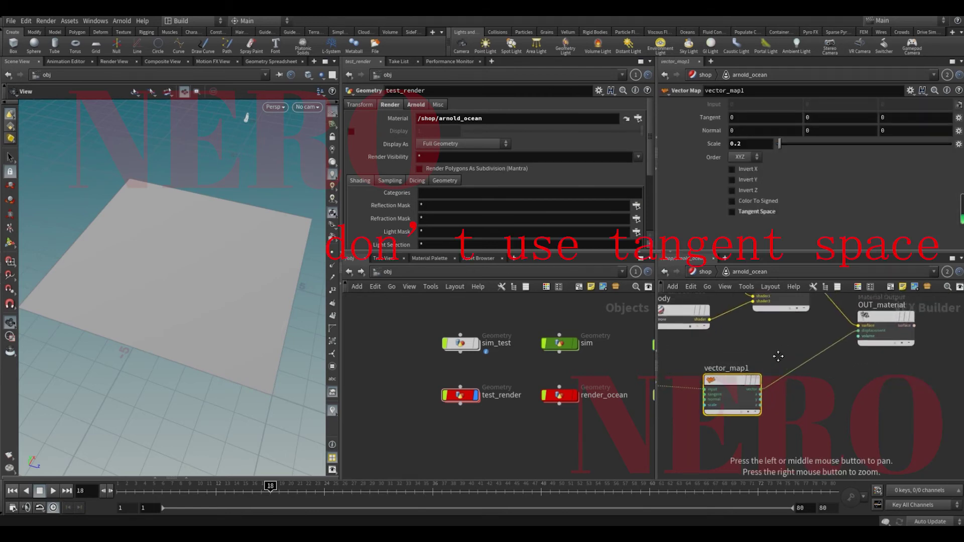
middle_click_drag(779, 356, 738, 390)
scroll(738, 390, "up", 1)
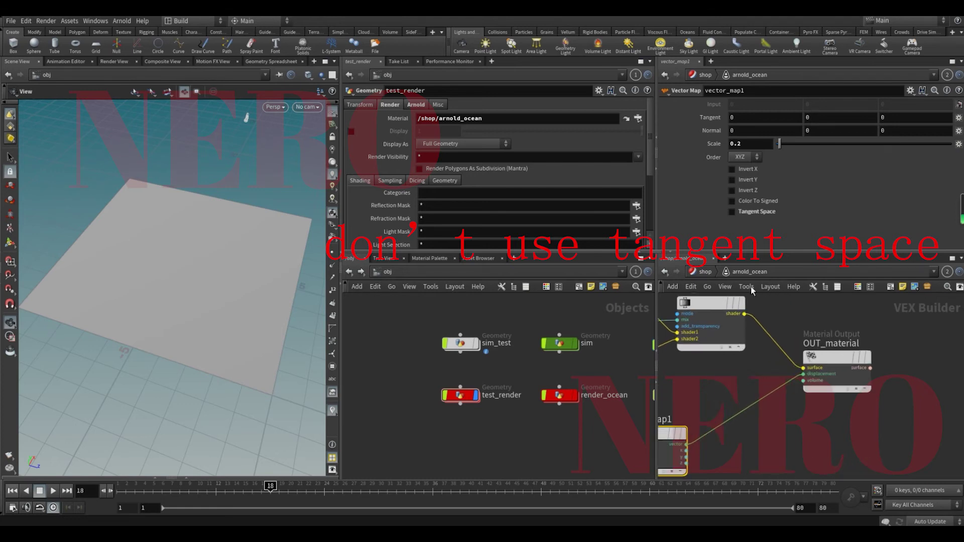
Inspect vector_map1's Scale value and its connection to OUT_material's displacement input.
left_click(758, 143)
left_click(754, 145)
left_click_drag(764, 143, 698, 143)
key("Return")
scroll(735, 383, "up", 2)
middle_click_drag(736, 387, 777, 375)
middle_click_drag(745, 419, 752, 393)
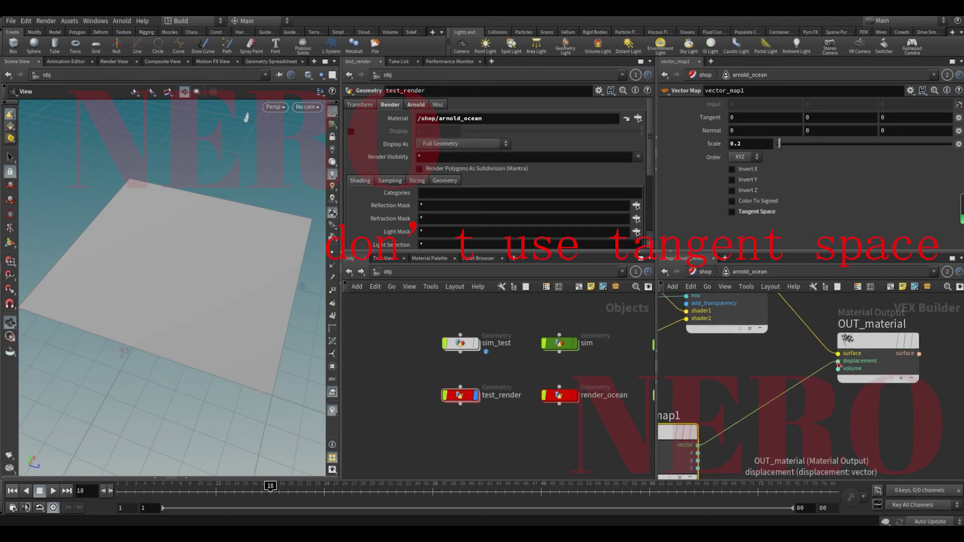
scroll(838, 366, "down", 4)
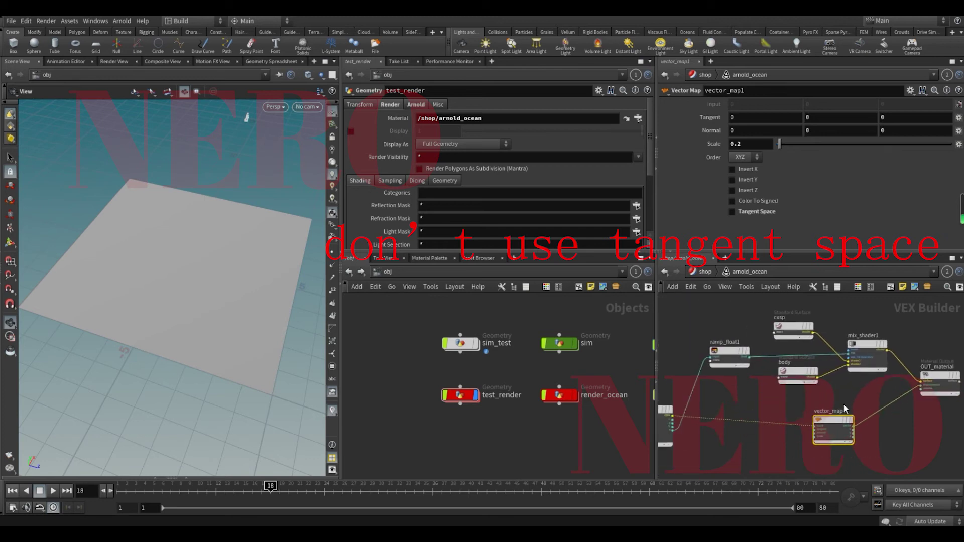
middle_click_drag(746, 407, 749, 428)
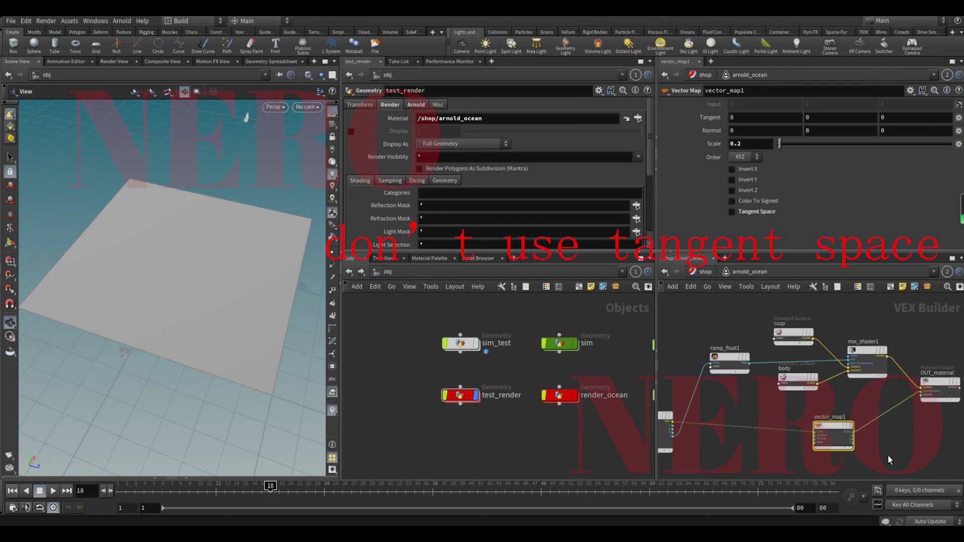
Compare the specular colors of the body and cusp shaders, viewing body's color in the Color Editor.
scroll(758, 359, "up", 2)
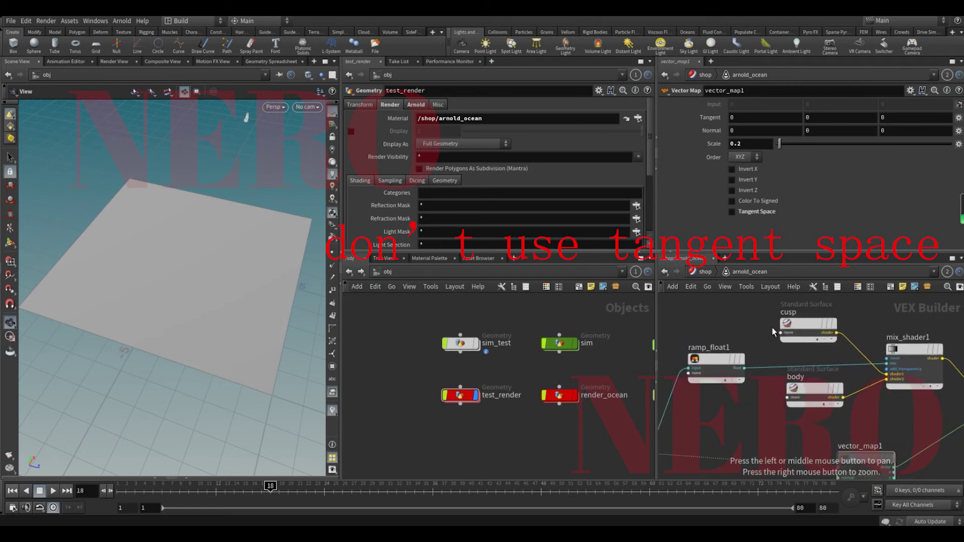
left_click(834, 342)
left_click(808, 389)
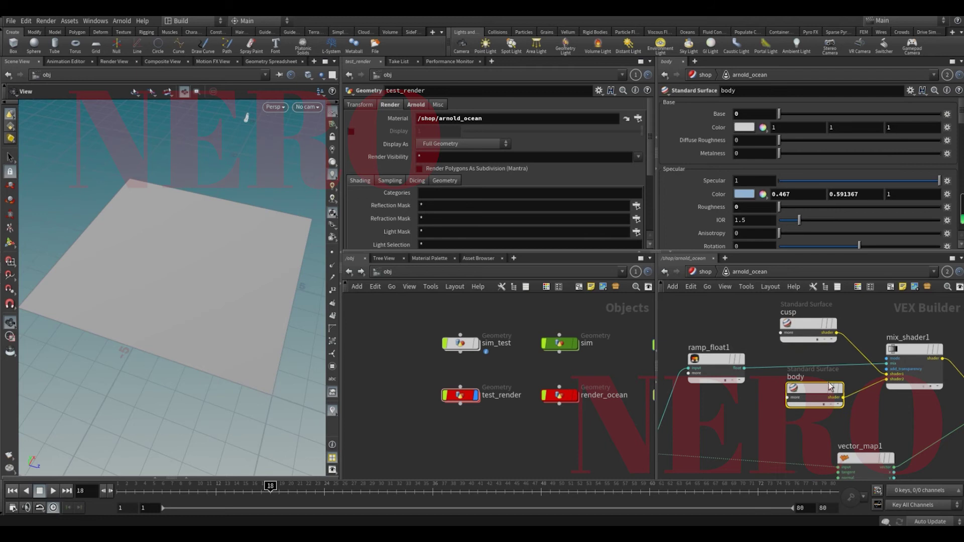
left_click(796, 336)
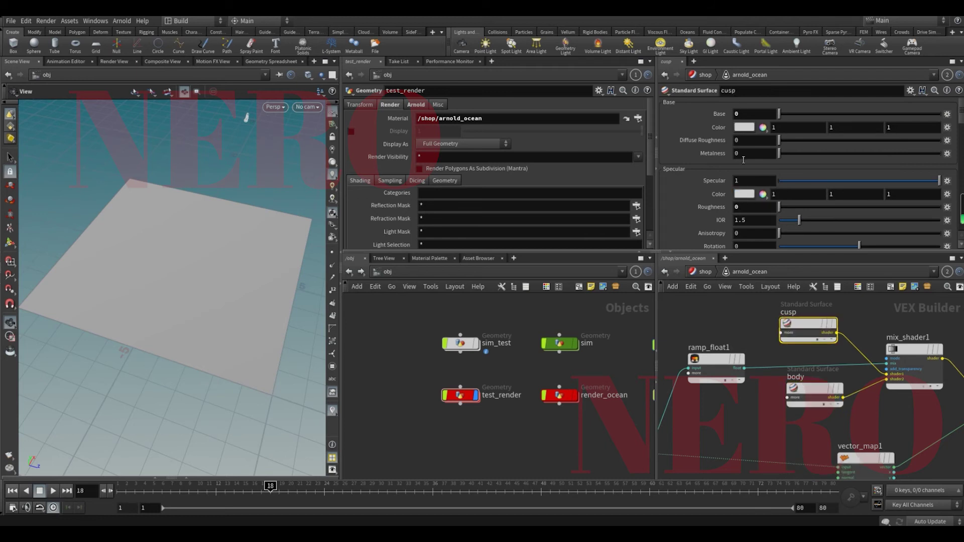
left_click(741, 198)
left_click(837, 386)
left_click(739, 197)
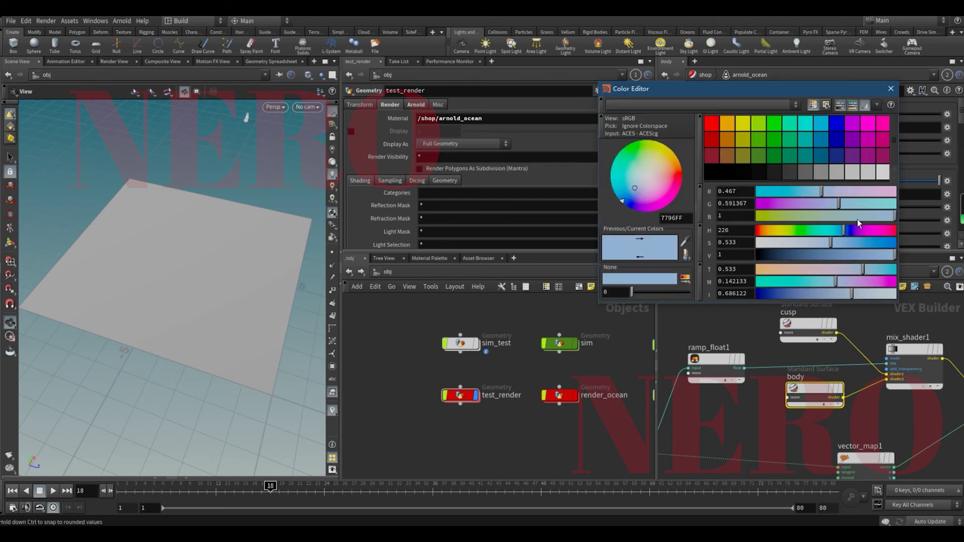
left_click(891, 88)
Inspect mix_shader1's settings and its incoming shader and mix connections.
scroll(836, 377, "down", 2)
middle_click_drag(841, 382, 768, 371)
left_click(833, 352)
scroll(868, 332, "up", 2)
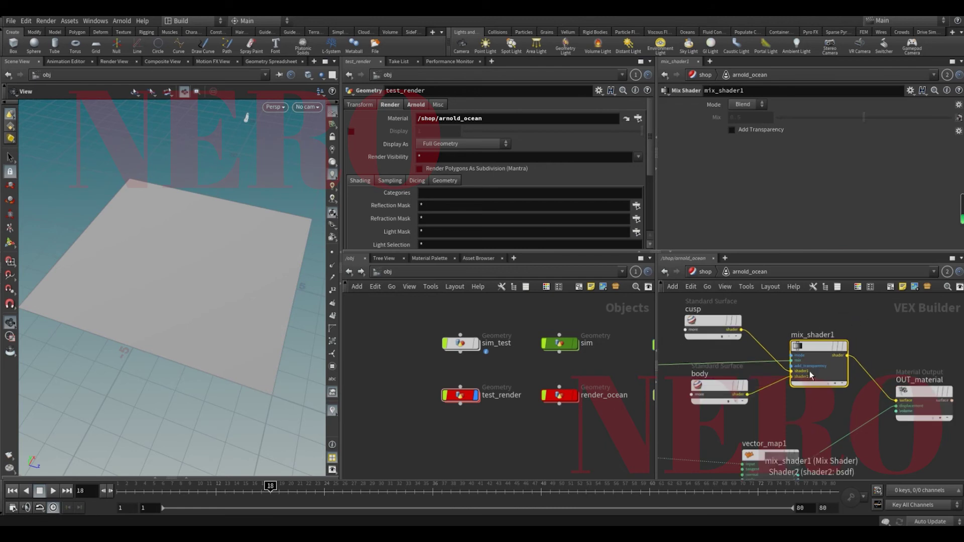
scroll(811, 309, "up", 2)
scroll(812, 312, "up", 1)
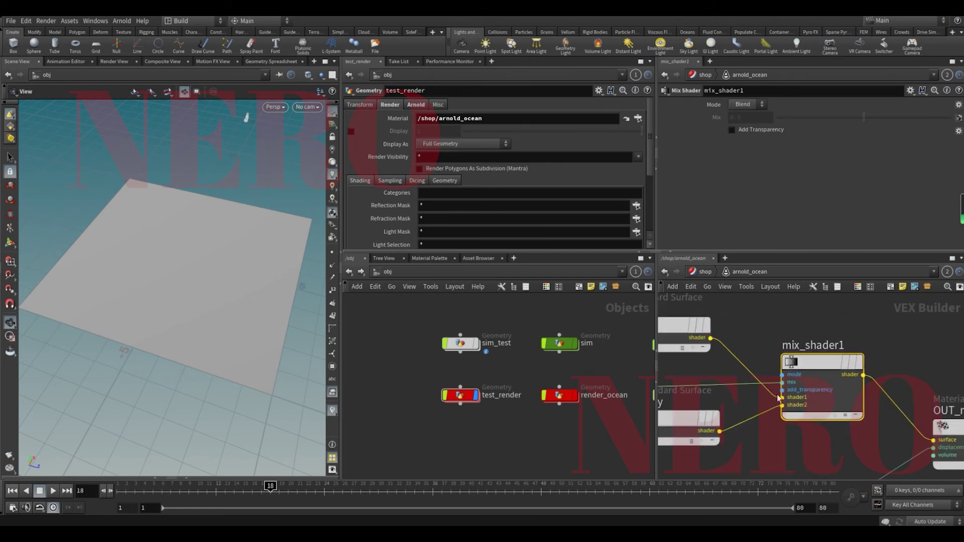
middle_click_drag(788, 332, 823, 317)
Cut the wire into mix_shader1's mix input, try a Mix value of 0.746, and reset it to default.
key("y")
left_click_drag(761, 360, 776, 381)
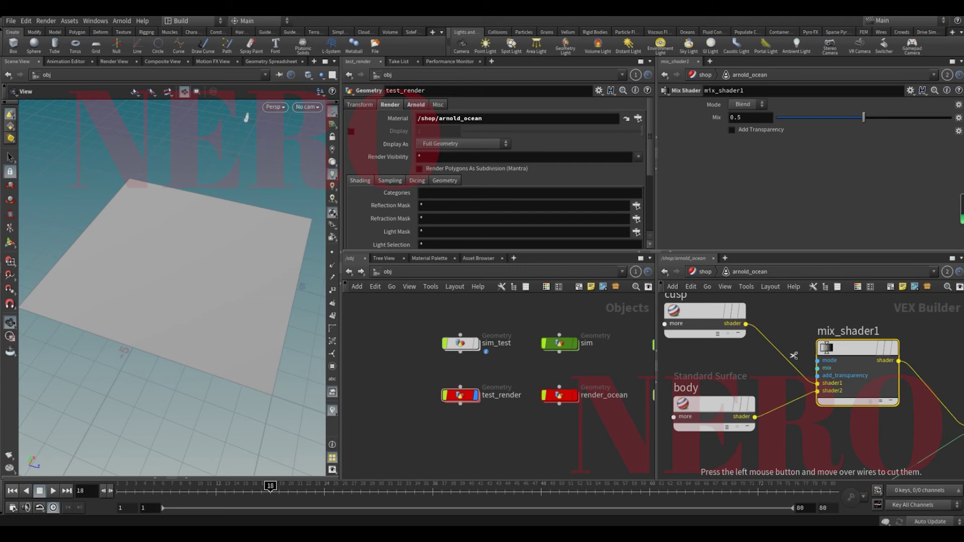
mouse_move(839, 118)
left_mouse_down()
mouse_move(770, 125)
mouse_move(823, 125)
left_mouse_up()
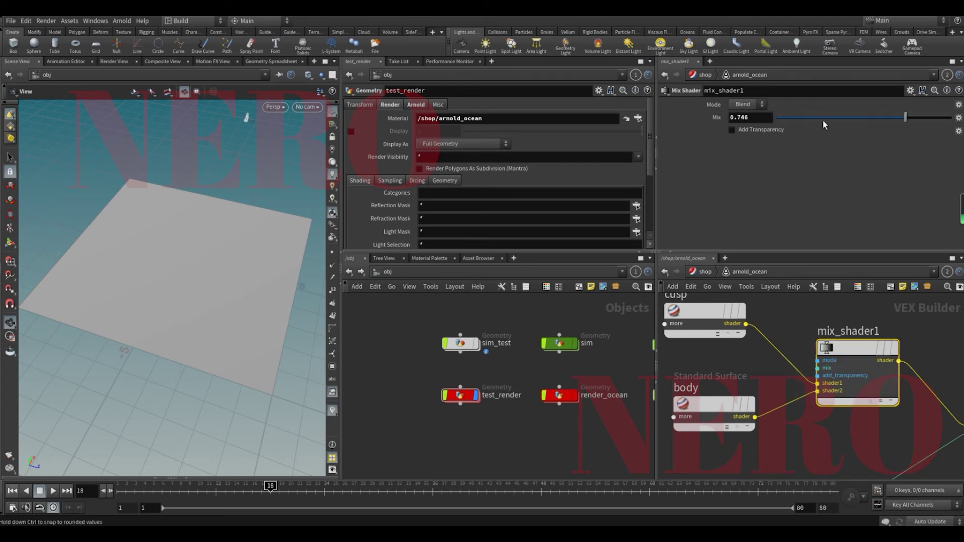
middle_click(707, 119, "ctrl")
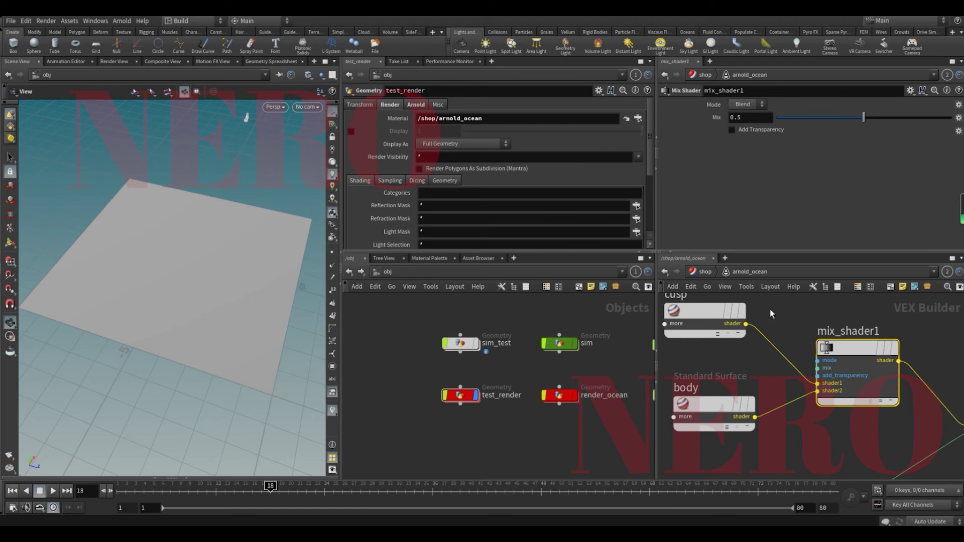
Select the cusp and body shaders, and reconnect ramp_float1's output to mix_shader1's mix input.
left_click(724, 332)
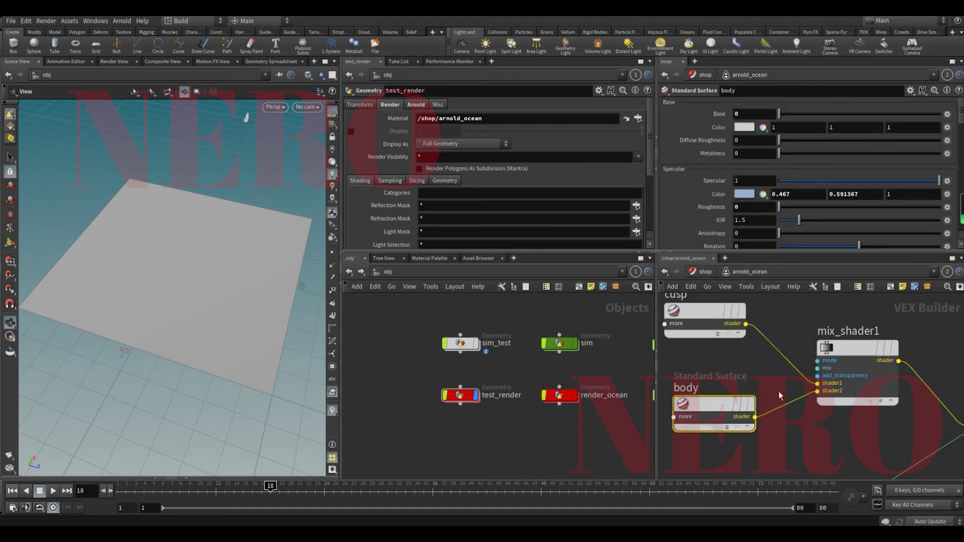
scroll(779, 392, "down", 1)
left_click(812, 370)
middle_click_drag(662, 370, 803, 367)
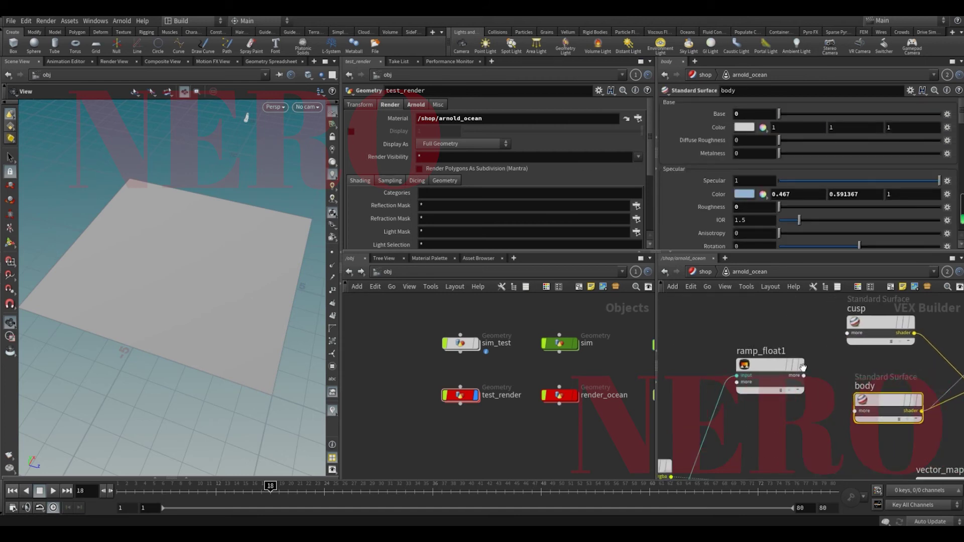
left_click(810, 375)
Examine ramp_float1 and how it drives the blend between the cusp and body shaders.
left_click(788, 367)
middle_click_drag(777, 418, 760, 427)
scroll(758, 426, "up", 1)
left_click_drag(826, 412, 782, 329)
scroll(818, 394, "down", 1)
middle_click_drag(818, 390, 767, 405)
mouse_move(755, 366)
left_mouse_down()
mouse_move(752, 355)
mouse_move(753, 372)
left_mouse_up()
middle_click_drag(792, 381, 754, 397)
left_click(817, 335)
left_click(816, 417)
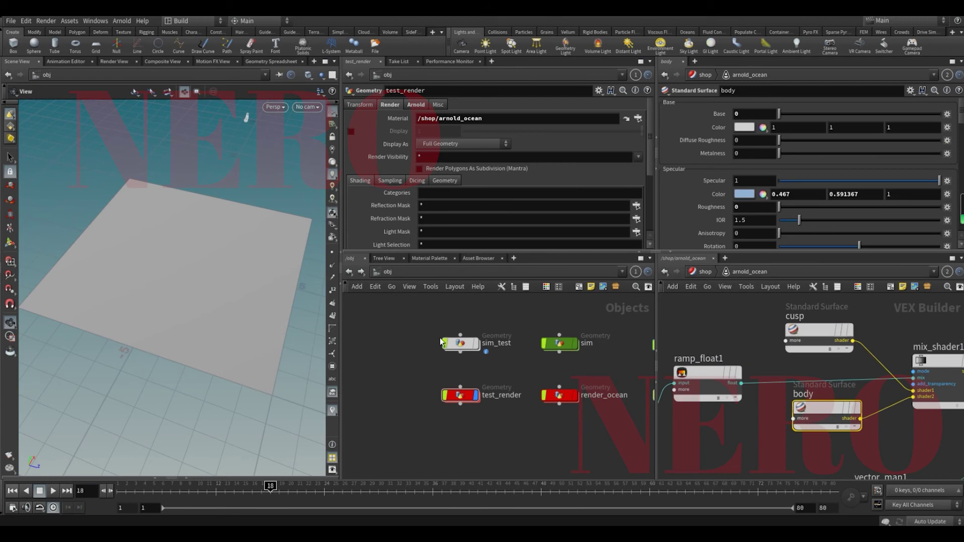
Enter sim_test and check the Channels options in oceanevaluate1's texture export settings.
double_click(461, 344)
left_click(525, 398)
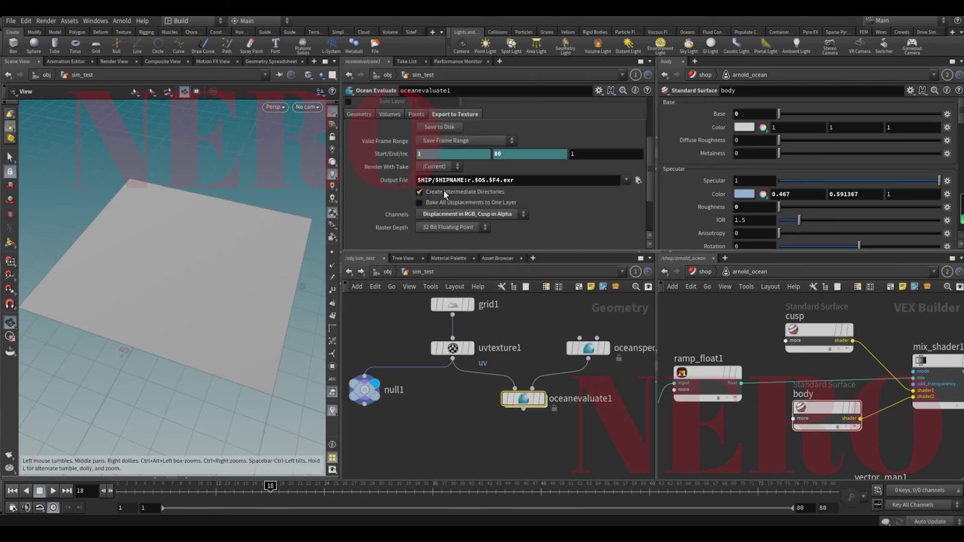
left_click(463, 216)
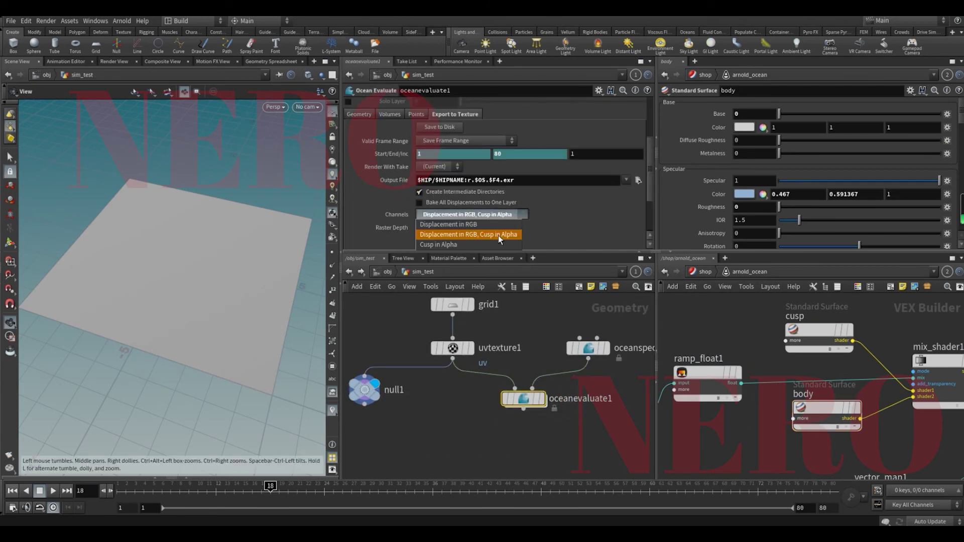
left_click(532, 309)
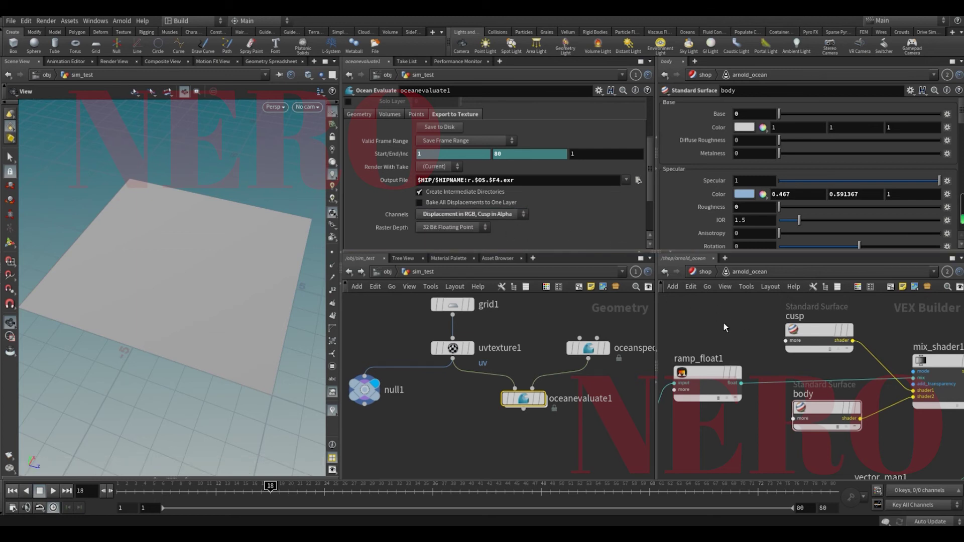
Select mix_shader1 and review the shader network through to OUT_material.
scroll(724, 324, "down", 2)
left_click(874, 348)
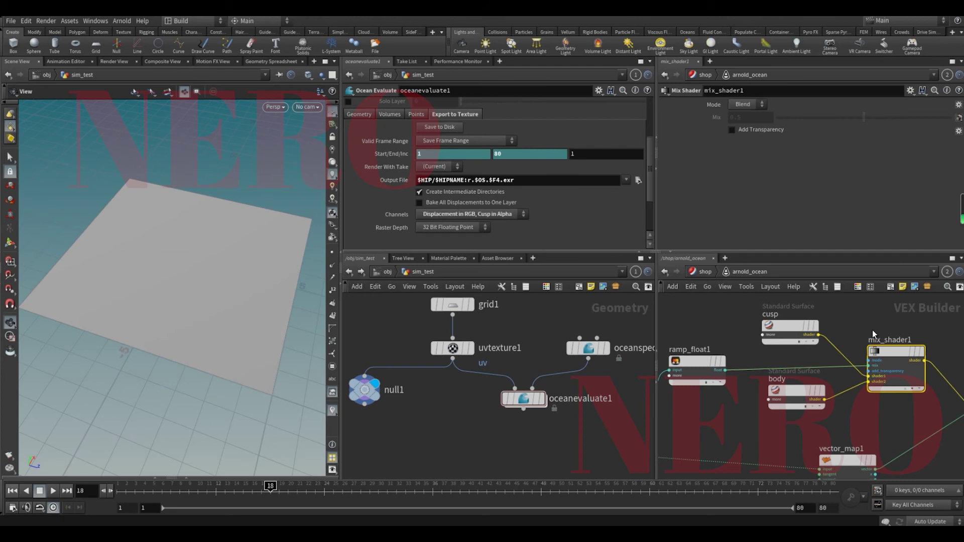
key("h")
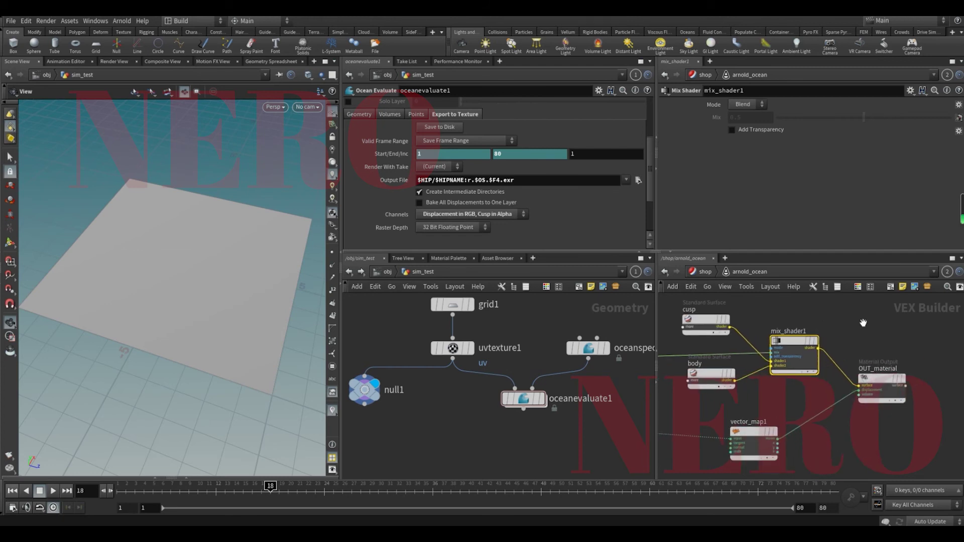
middle_click_drag(859, 324, 886, 325)
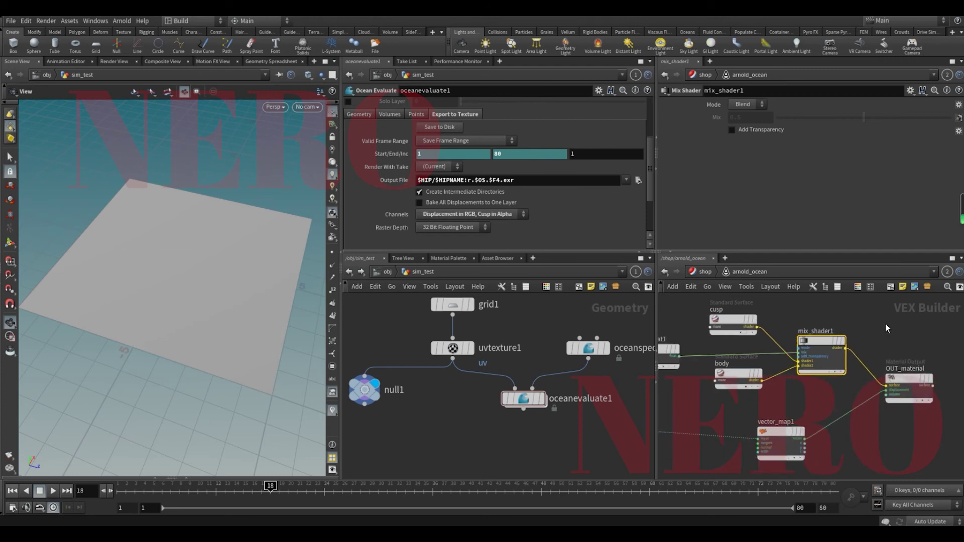
Return the network panes to the shop and object levels and assign arnold_ocean as test_render's material.
left_click(706, 272)
left_click(392, 272)
left_click(458, 396)
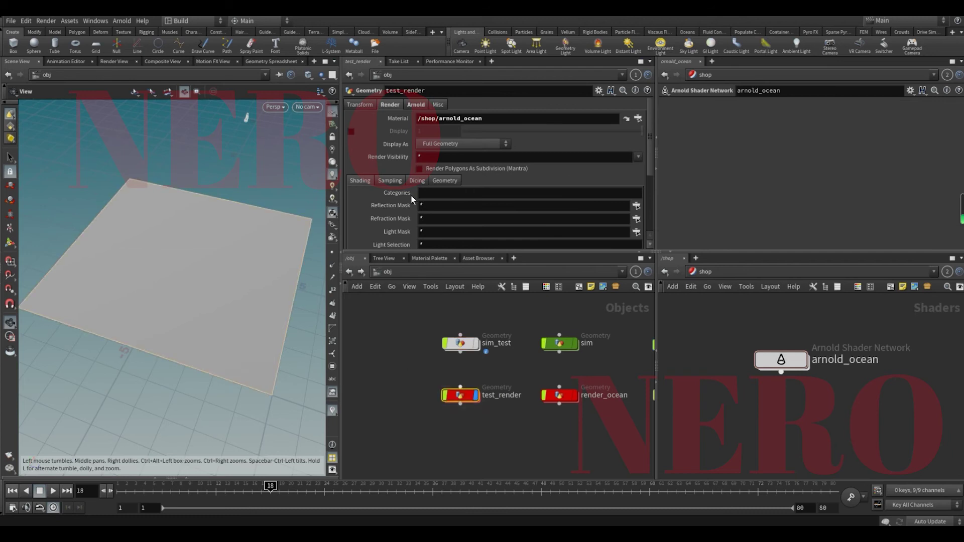
left_click_drag(781, 361, 481, 118)
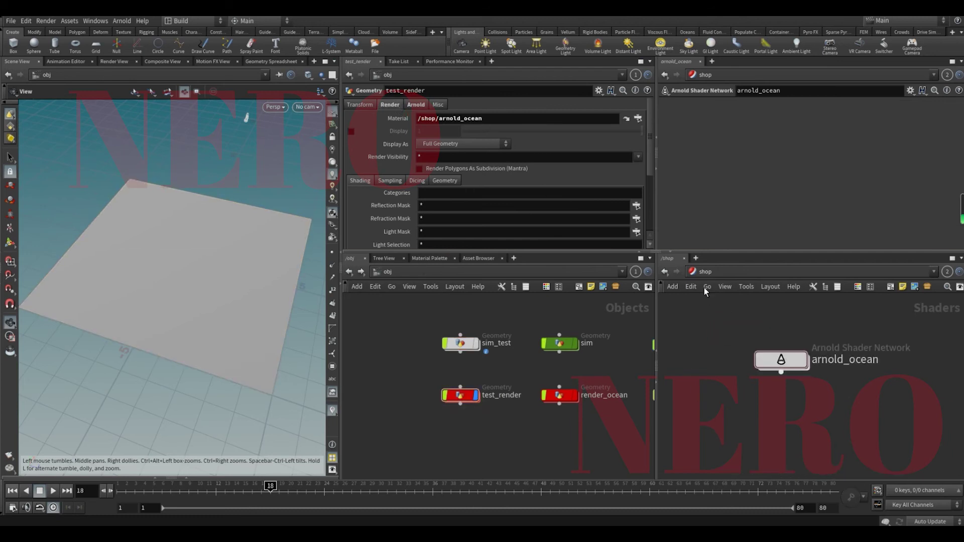
Show the out network in the second pane and select the arnold_test render node.
left_click(706, 272)
left_click(732, 336)
middle_click_drag(803, 369, 788, 354)
left_click(779, 392)
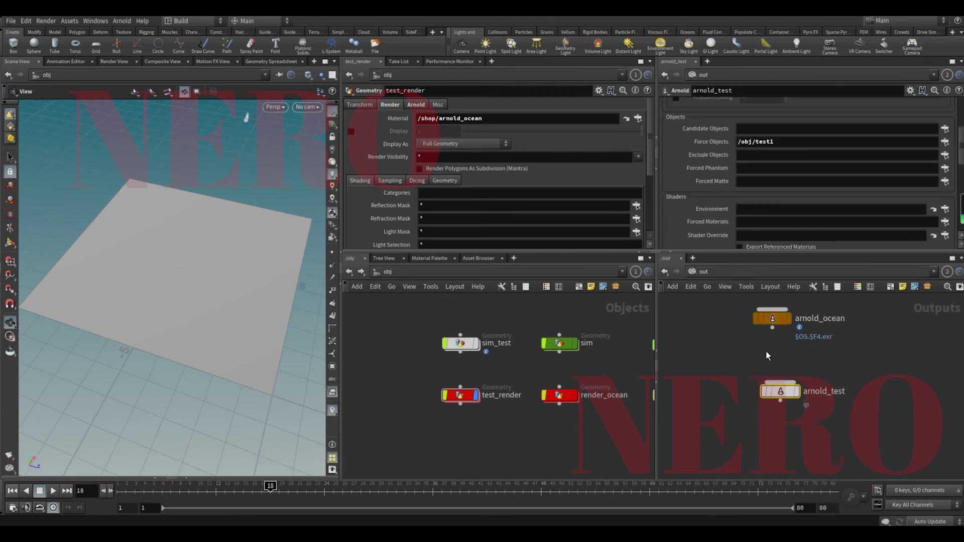
Set arnold_test's Force Objects to /obj/test_render and check its camera and light settings.
scroll(714, 195, "up", 2)
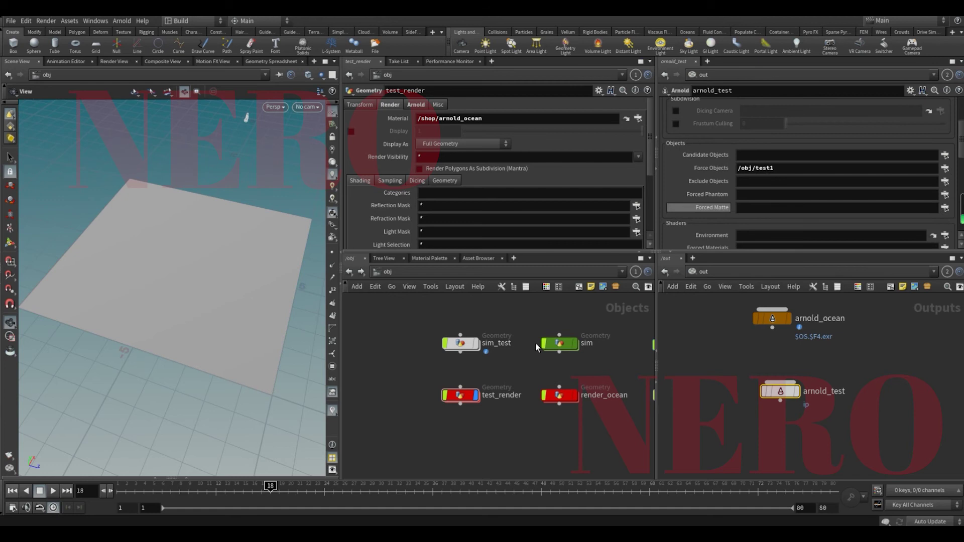
left_click_drag(460, 395, 750, 168)
scroll(705, 167, "up", 5)
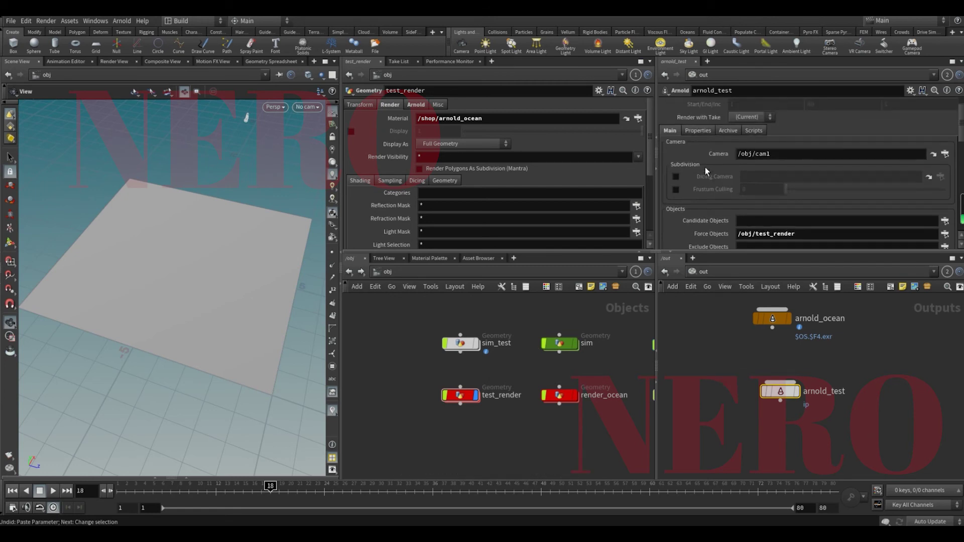
scroll(705, 167, "down", 10)
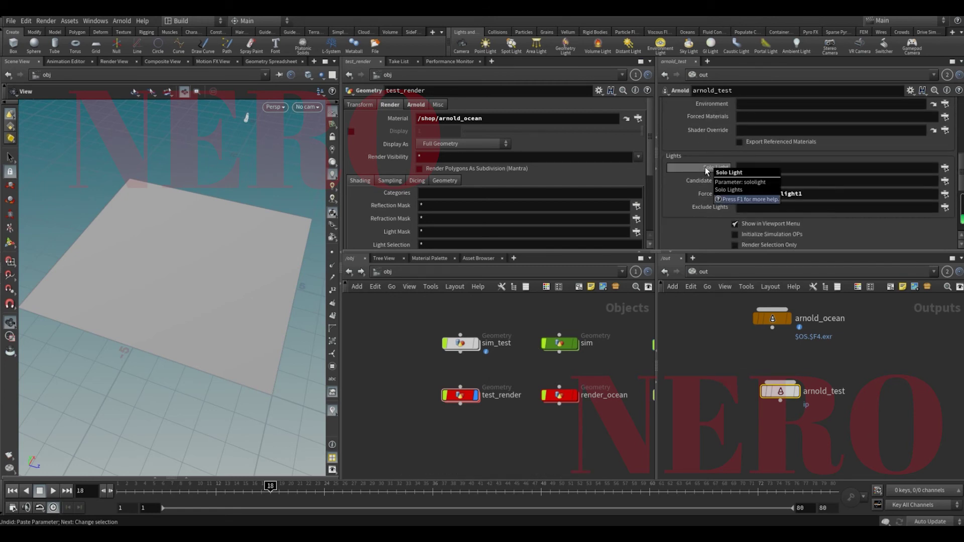
Show the live arnold_test render and frame the whole ocean surface in it.
scroll(705, 168, "up", 8)
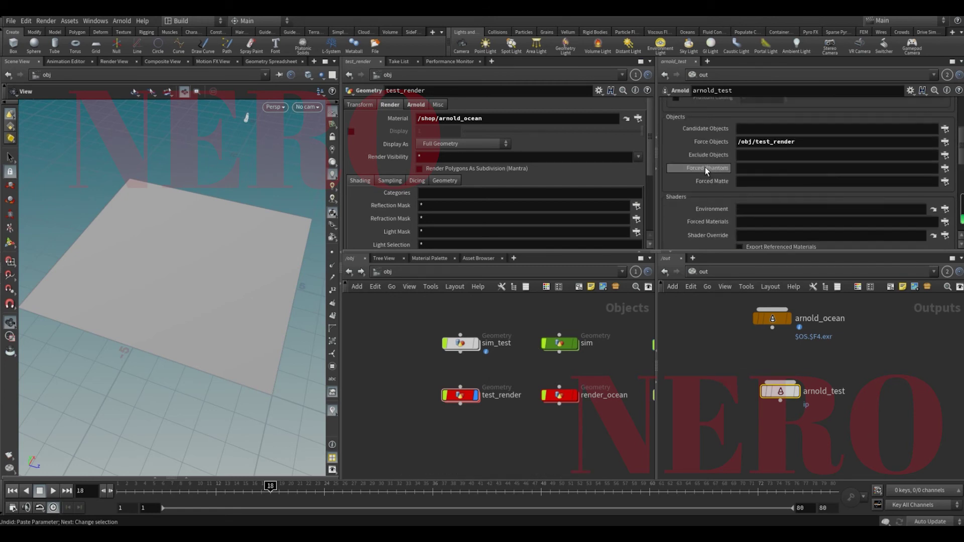
left_click(119, 62)
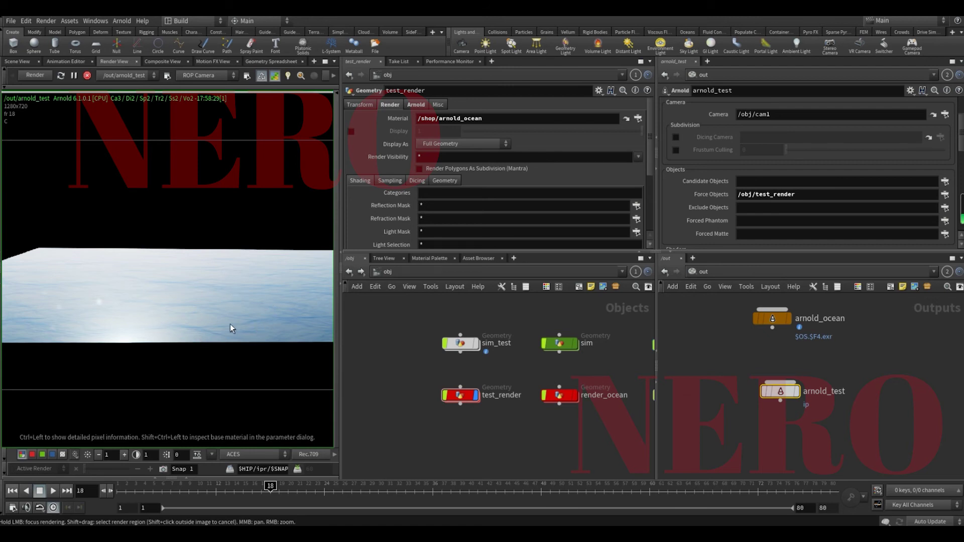
middle_click_drag(243, 319, 208, 315)
scroll(208, 317, "down", 1)
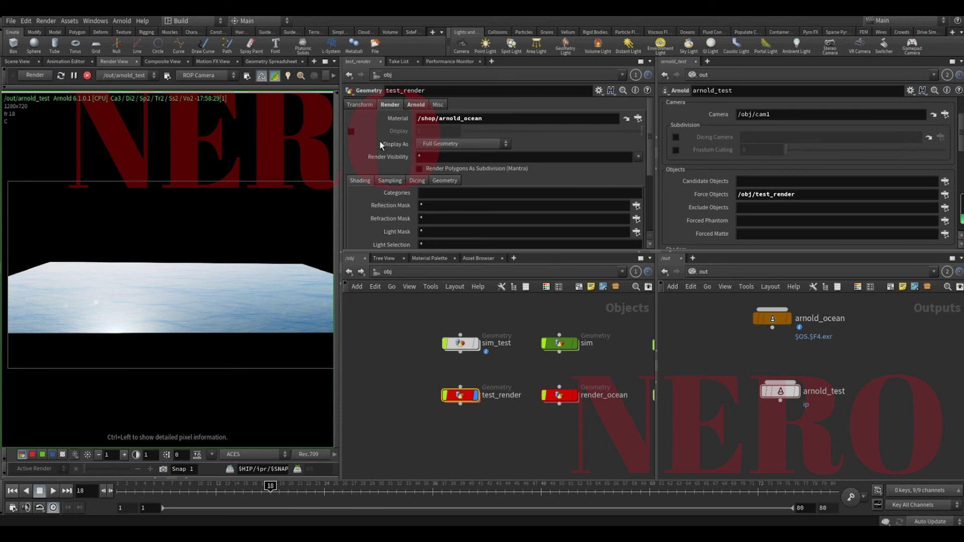
Set test_render's Arnold subdivision type to Catmull-Clark with 4 iterations.
left_click(416, 104)
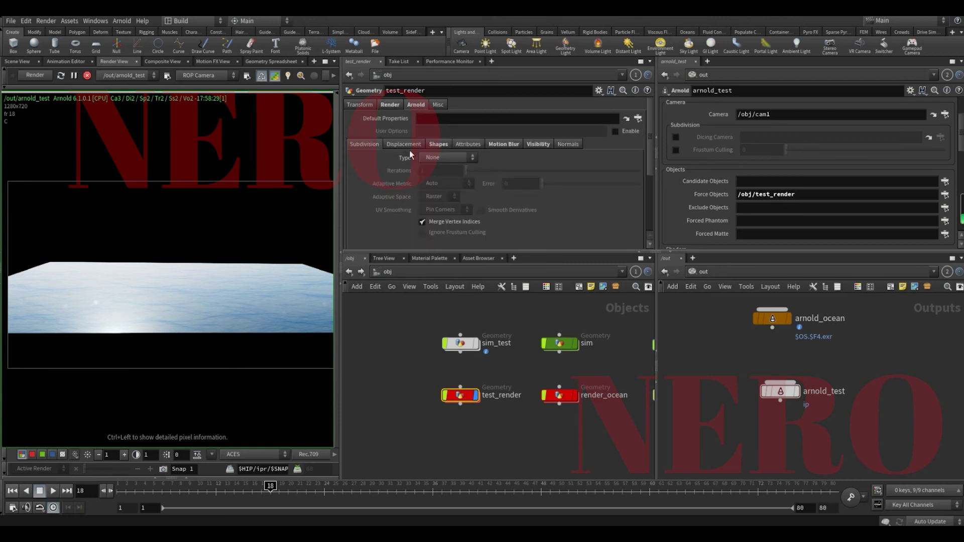
left_click(442, 158)
left_click(454, 173)
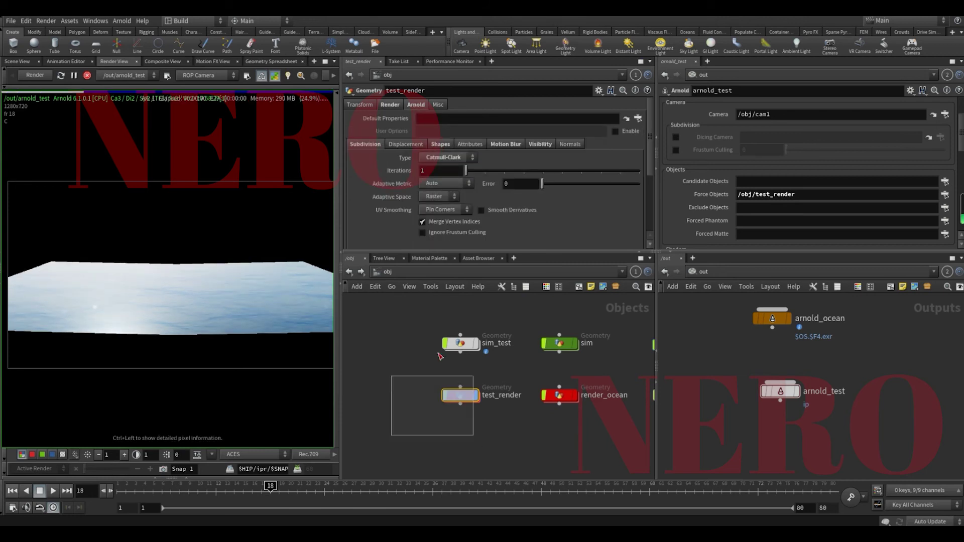
left_click_drag(443, 171, 376, 183)
type("4")
left_click(391, 369)
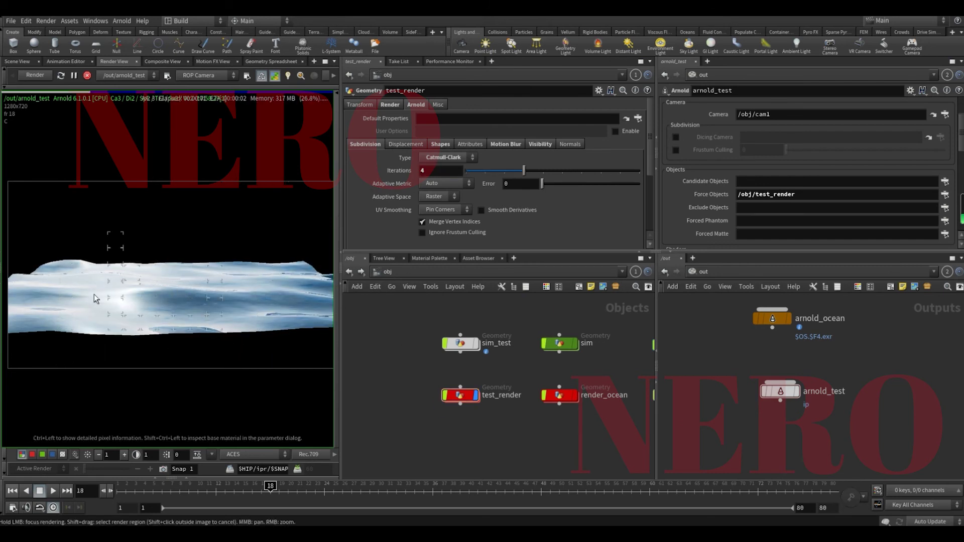
Raise test_render's Arnold subdivision iterations to 8 and finally to 10.
left_click_drag(437, 172, 359, 174)
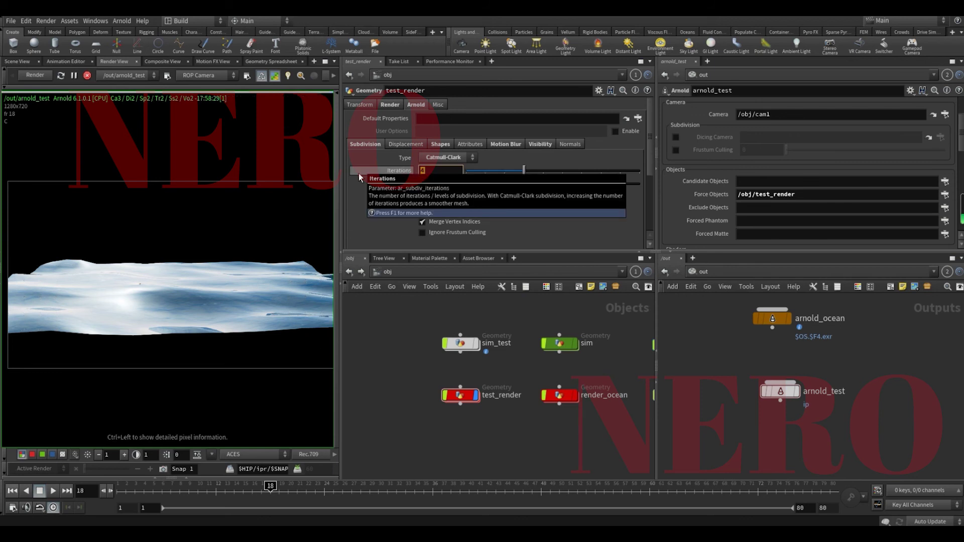
type("8")
key("Return")
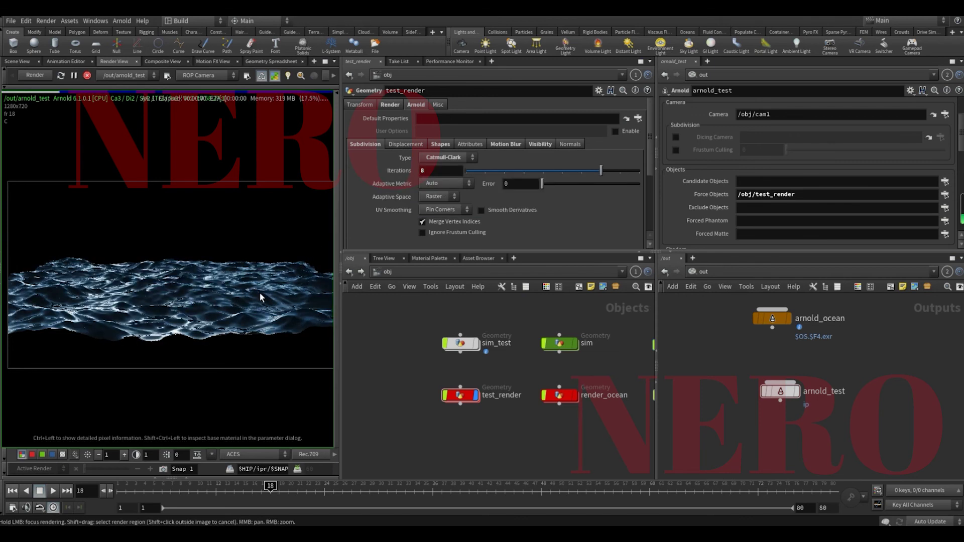
left_click(445, 170)
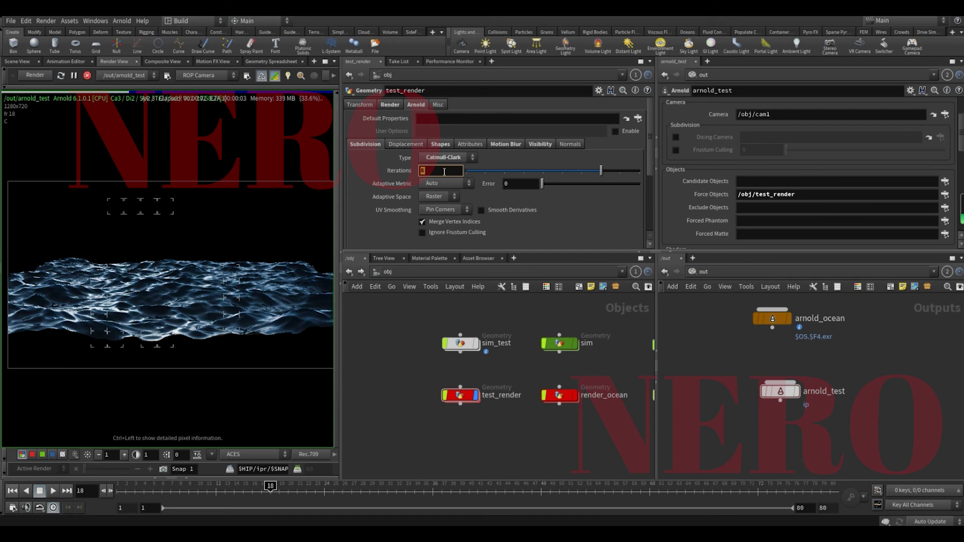
type("10")
key("Return")
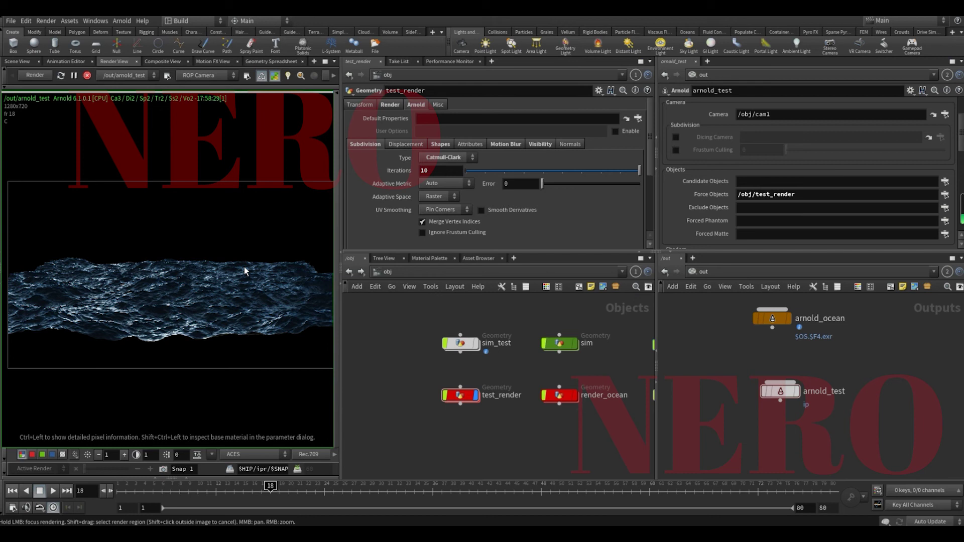
Open the arnold_ocean shader network from the shop level in the second network pane.
left_click(704, 272)
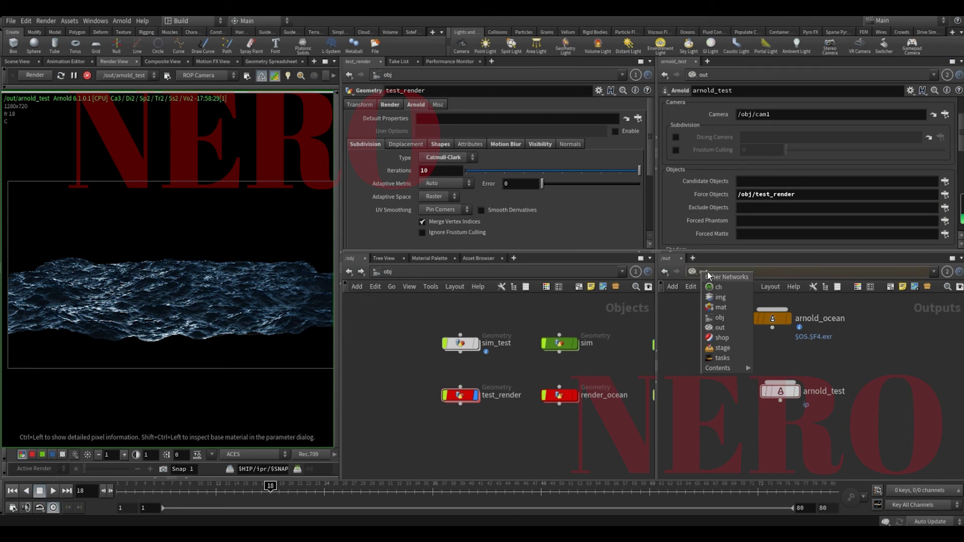
left_click(737, 337)
double_click(781, 363)
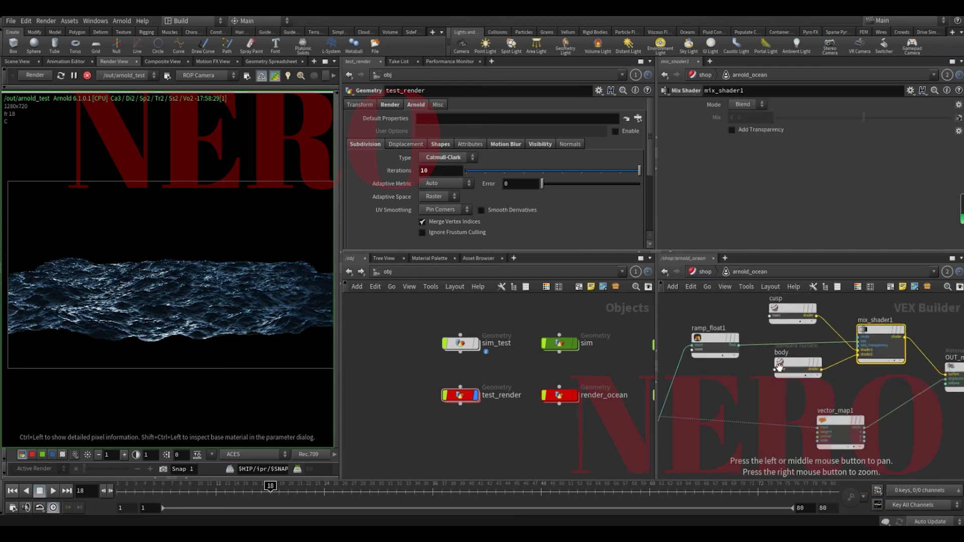
middle_click_drag(705, 398, 770, 382)
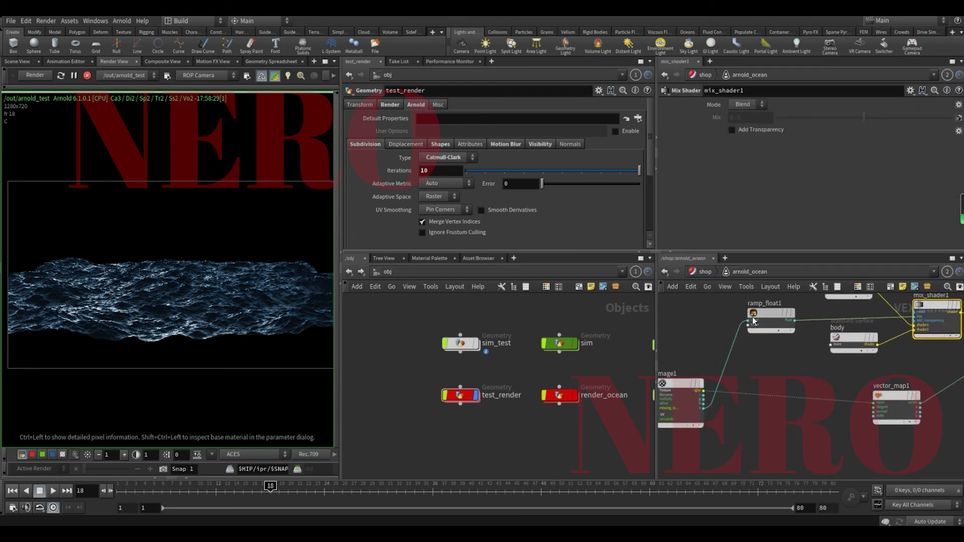
Wire ramp_float1's output into OUT_material's surface input to preview the cusp mask in the render.
left_click_drag(754, 321, 729, 327)
left_click(769, 326)
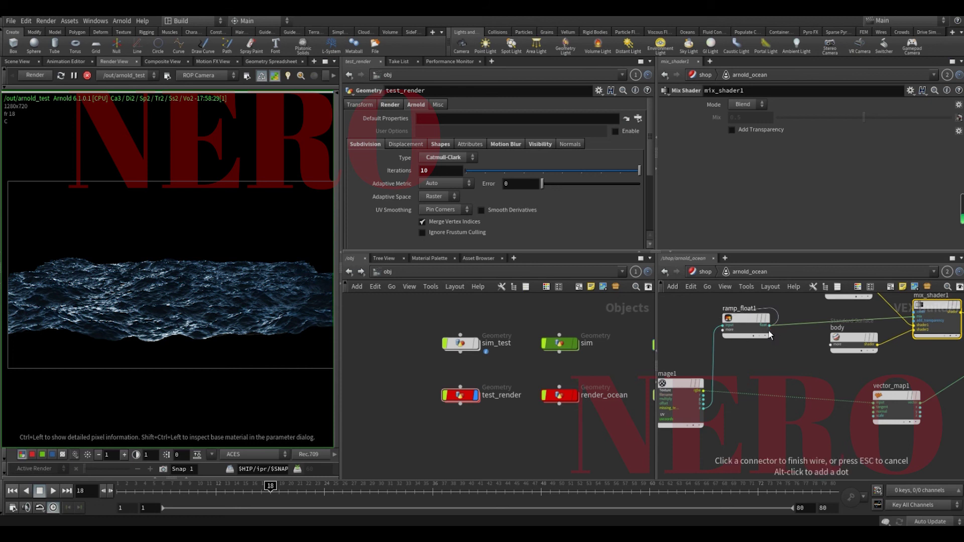
middle_click_drag(815, 374, 726, 372)
middle_click_drag(868, 382, 811, 390)
left_click(856, 356)
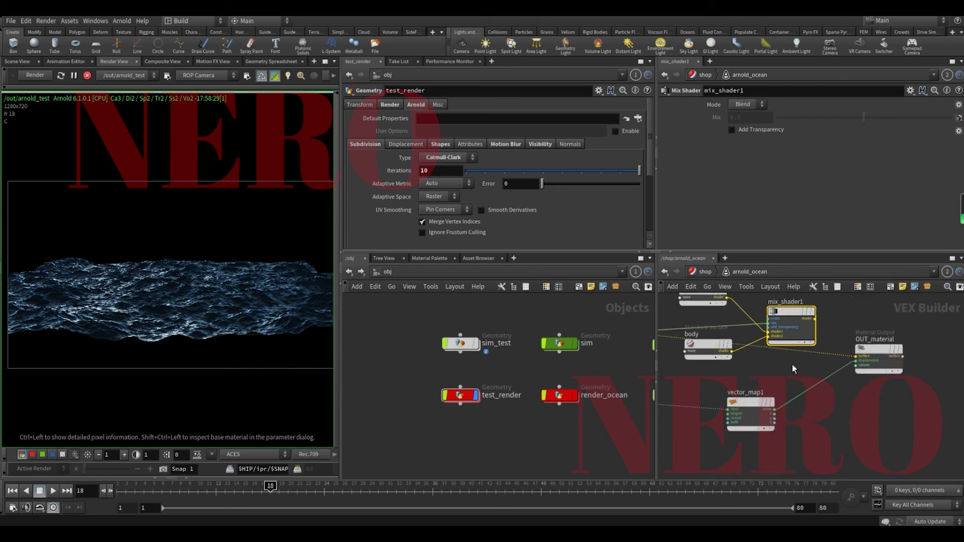
left_click_drag(793, 369, 916, 381)
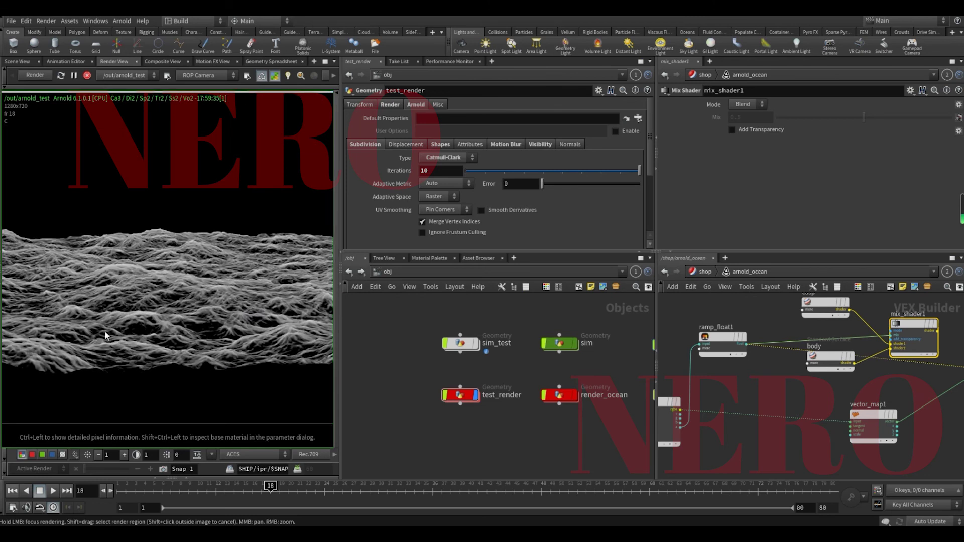
Add a zero-value point at about 0.53 to ramp_float1's ramp and rerender to tighten the cusp mask.
left_click(720, 339)
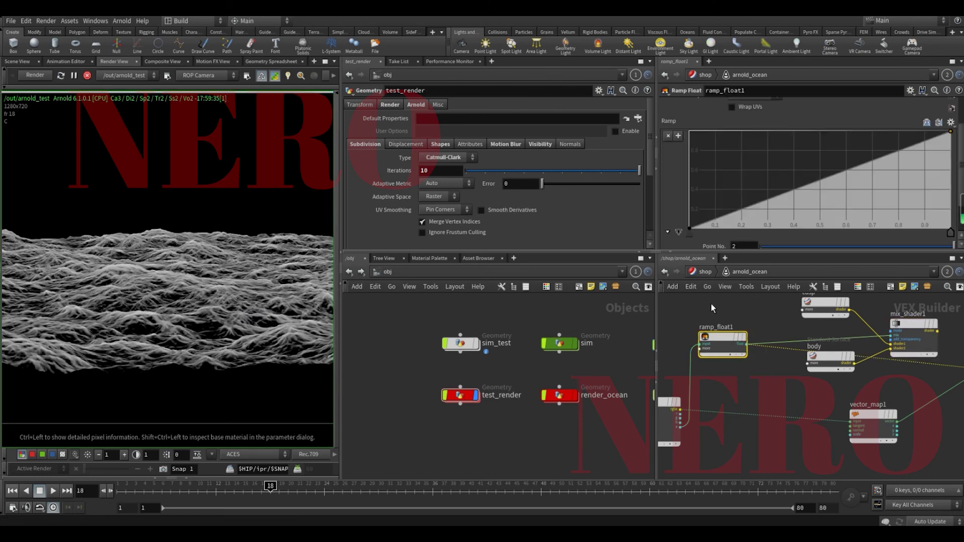
left_click_drag(829, 181, 888, 213)
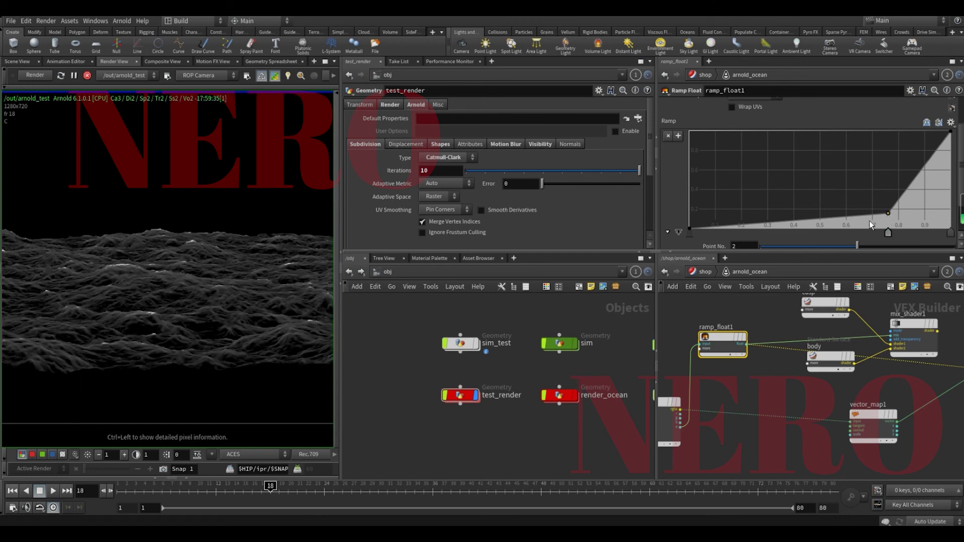
left_click_drag(888, 231, 829, 229)
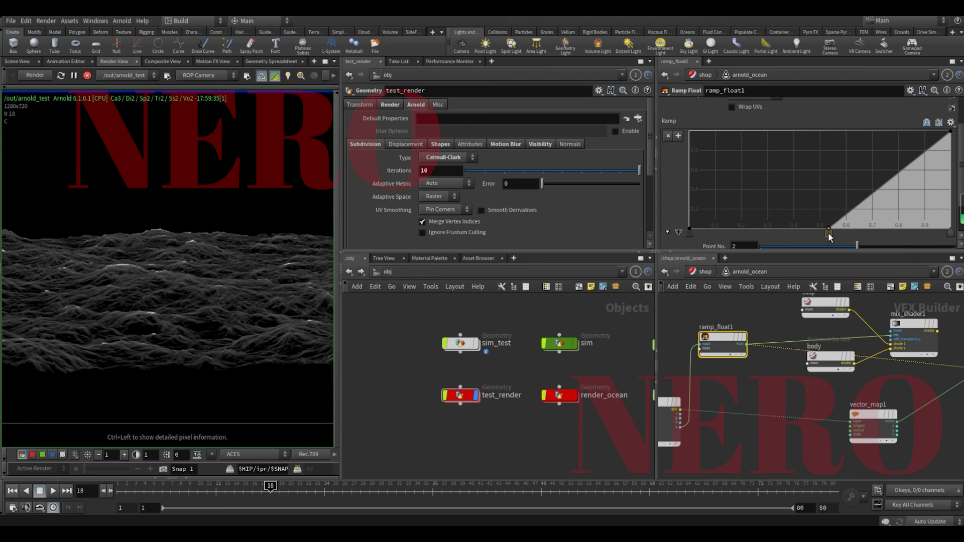
left_click(41, 75)
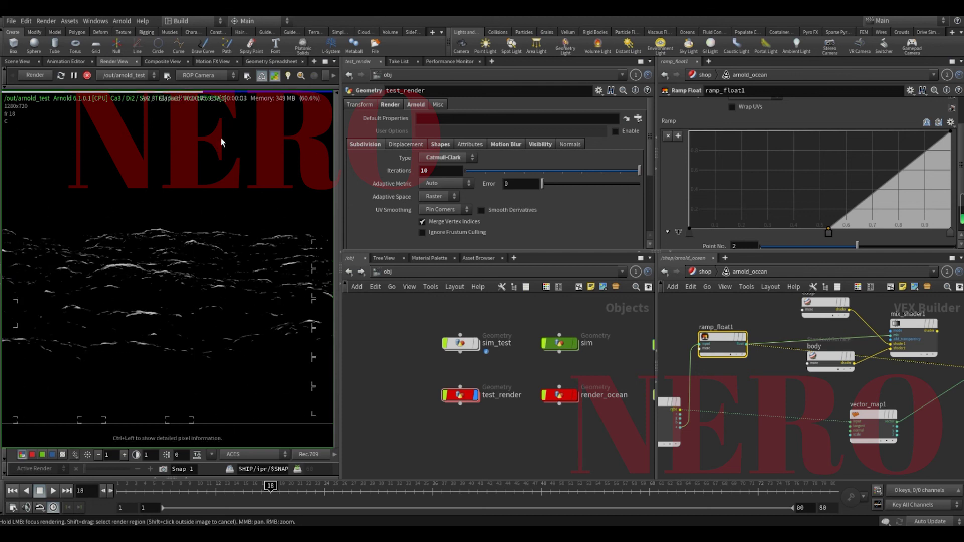
Reconnect mix_shader1's shader output to OUT_material's surface input and check the shaded ocean render.
middle_click_drag(958, 343, 878, 338)
left_click(859, 326)
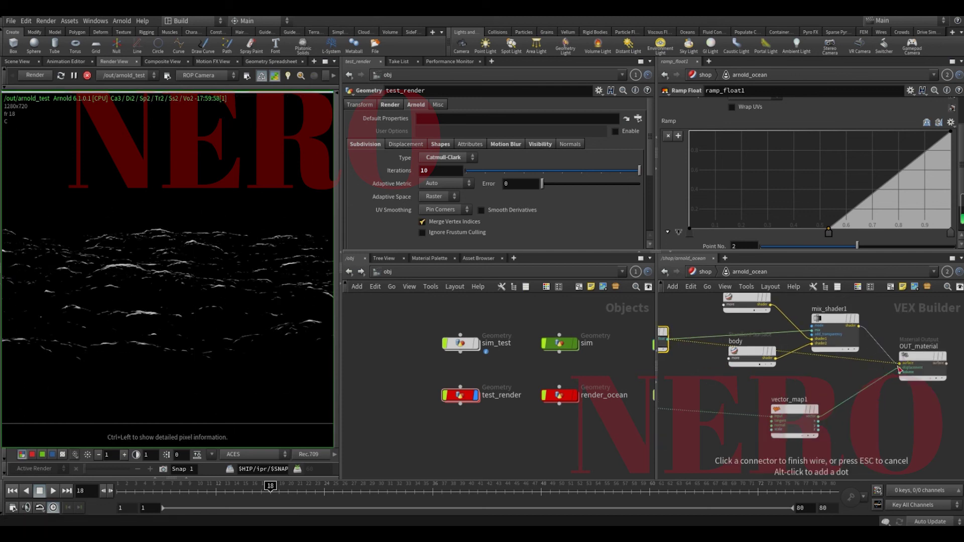
left_click(900, 364)
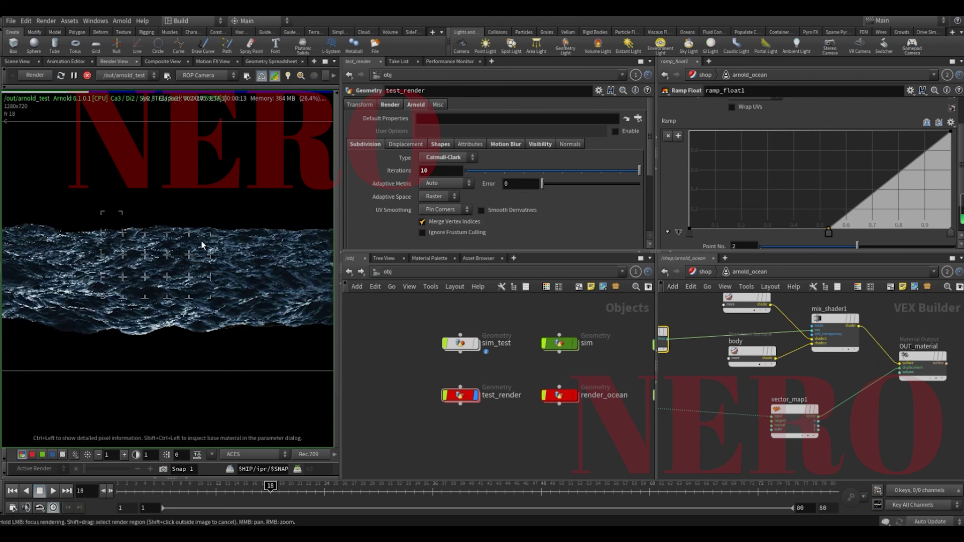
scroll(214, 247, "down", 1)
scroll(165, 270, "up", 1)
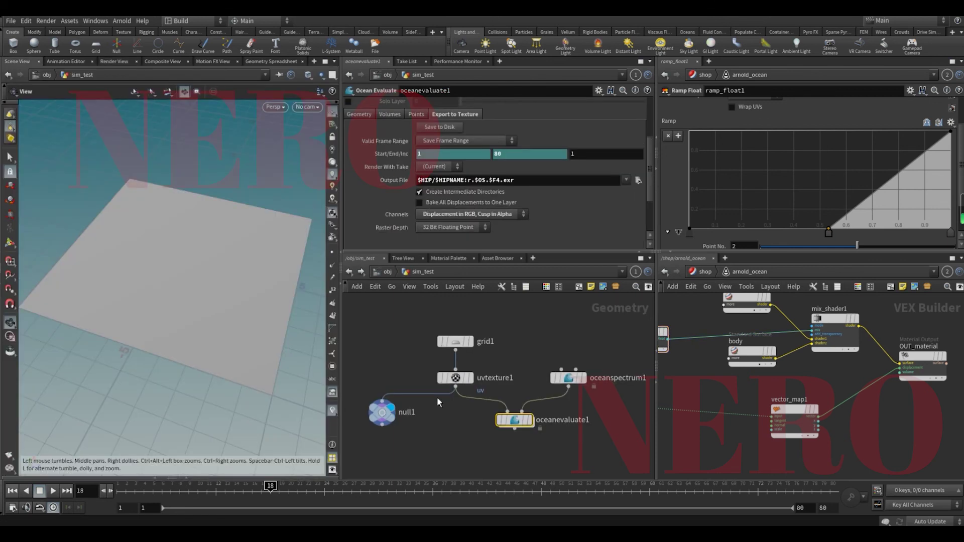
Review the grid1, uvtexture1, oceanspectrum1, oceanevaluate1 and null1 settings in sim_test, including the texture export.
left_click_drag(391, 320, 489, 354)
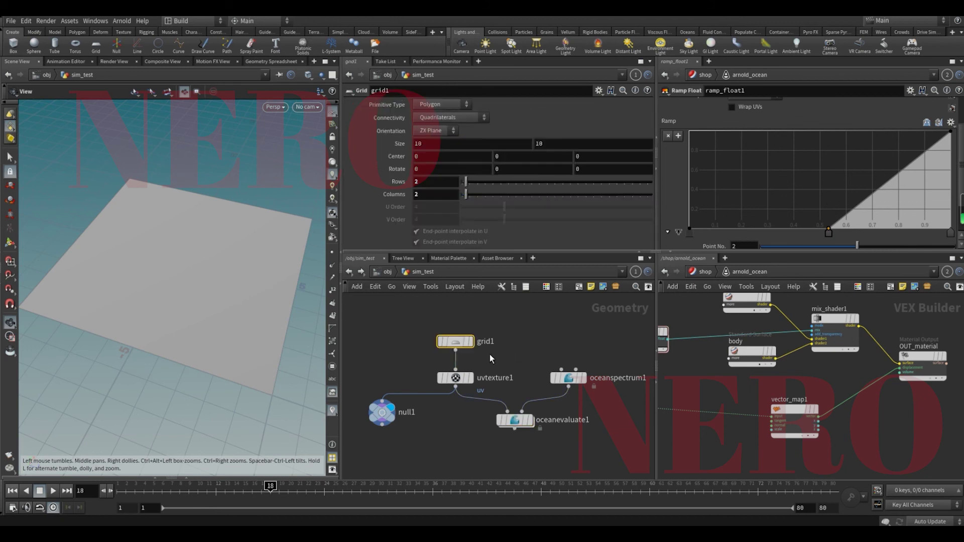
left_click_drag(424, 371, 462, 429)
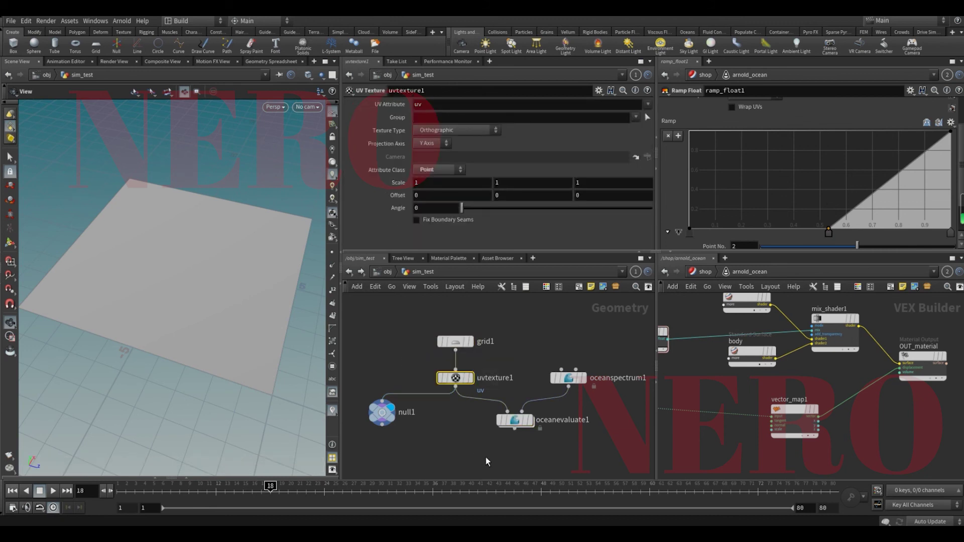
left_click(508, 420)
left_click(570, 378)
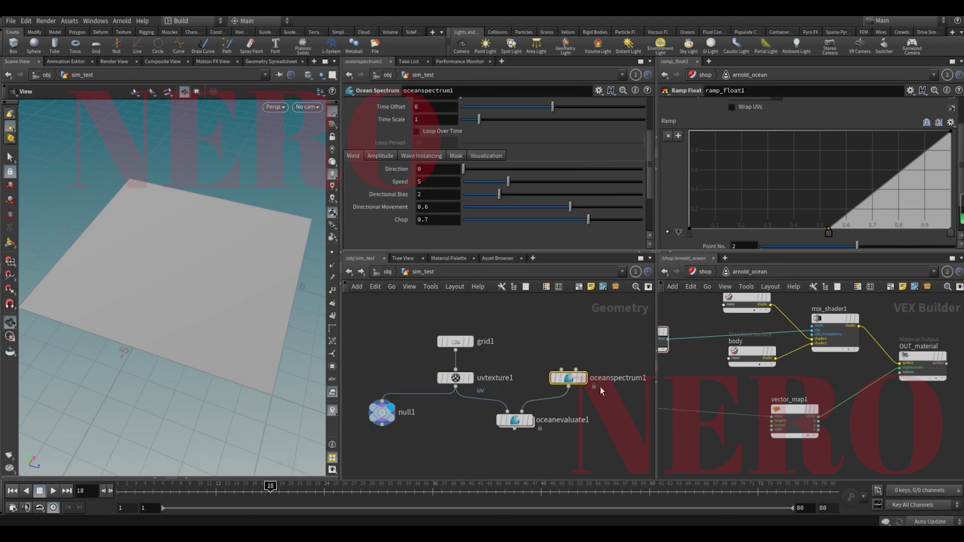
mouse_move(522, 431)
left_click_drag(468, 461, 527, 414)
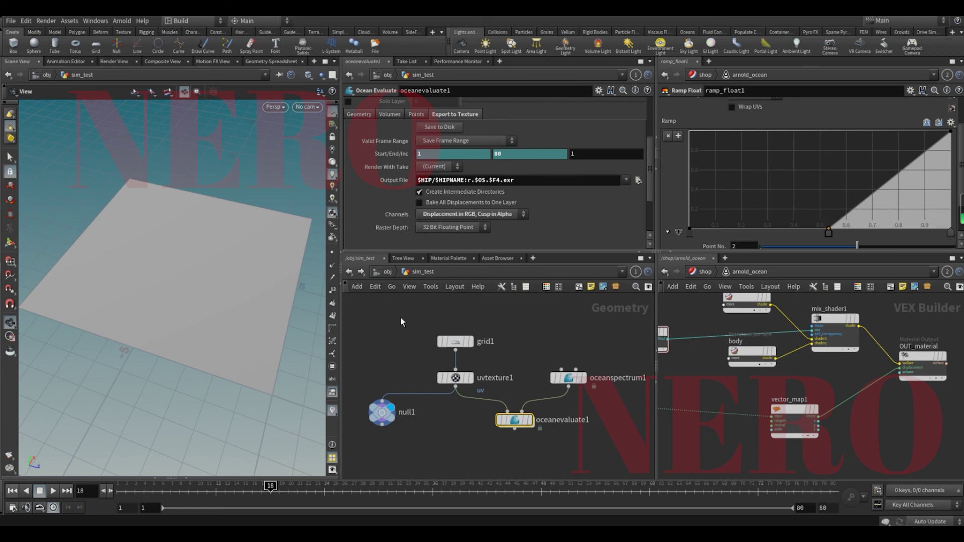
left_click_drag(399, 317, 490, 354)
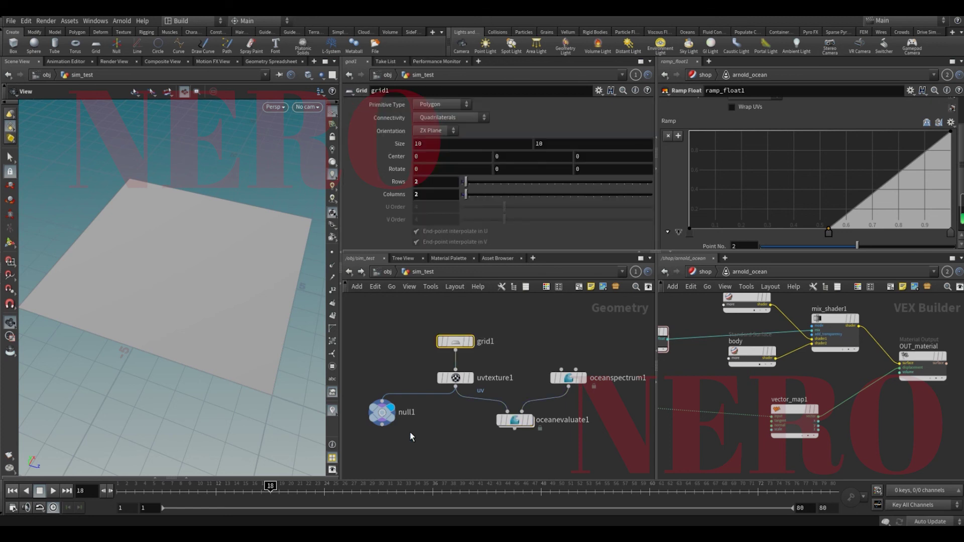
left_click(389, 417)
left_click(451, 380)
left_click(388, 417)
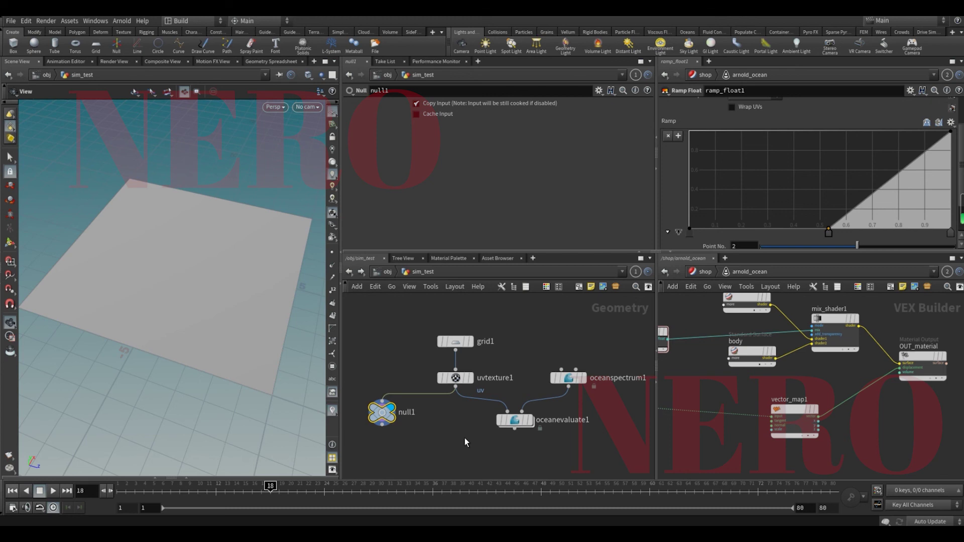
left_click(514, 421)
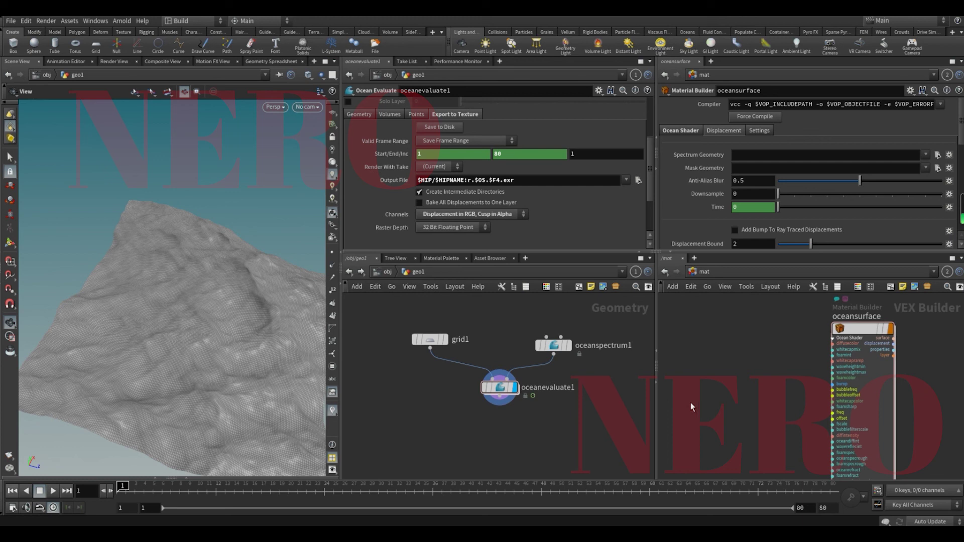
Assign geo1's oceanspectrum1 as the Spectrum Geometry for the oceansurface material's displacement.
left_click_drag(553, 345, 734, 156)
left_click_drag(504, 322, 562, 346)
Add a sticky note reading "displacement map" beside oceanspectrum1, shorten it to fit its text and select oceanspectrum1.
middle_click_drag(604, 366, 521, 373)
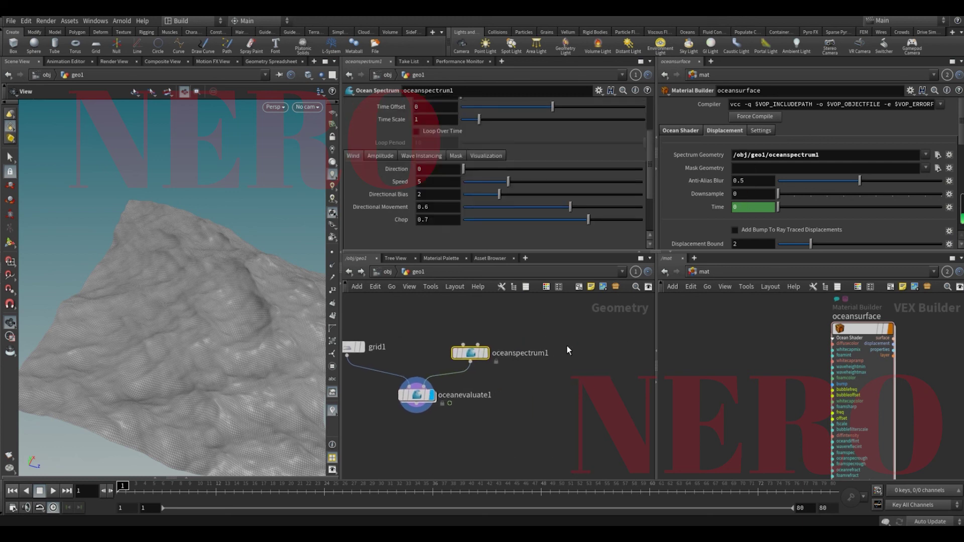
left_click(590, 286)
left_click_drag(540, 306, 554, 328)
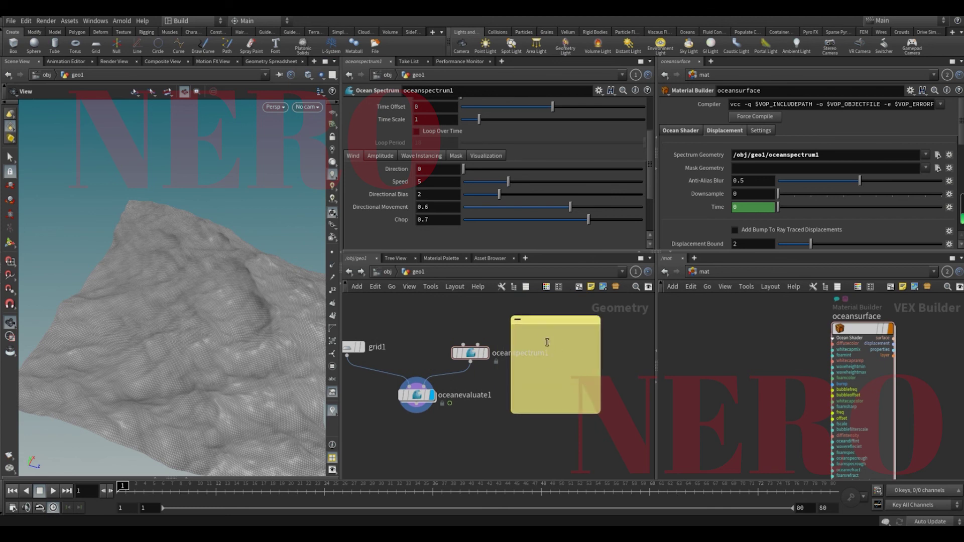
left_click(547, 342)
type("disp")
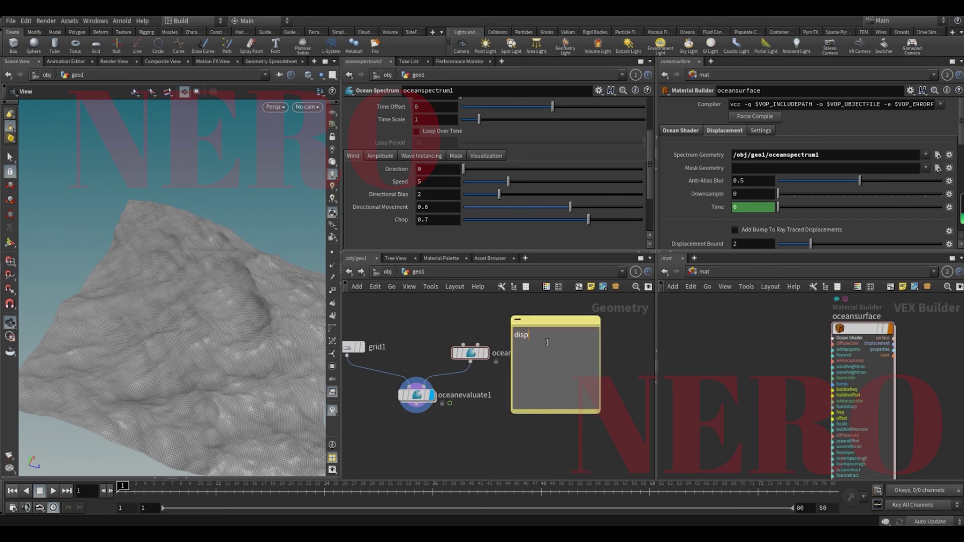
type("lacement map")
left_click(559, 419)
left_click_drag(560, 412, 560, 359)
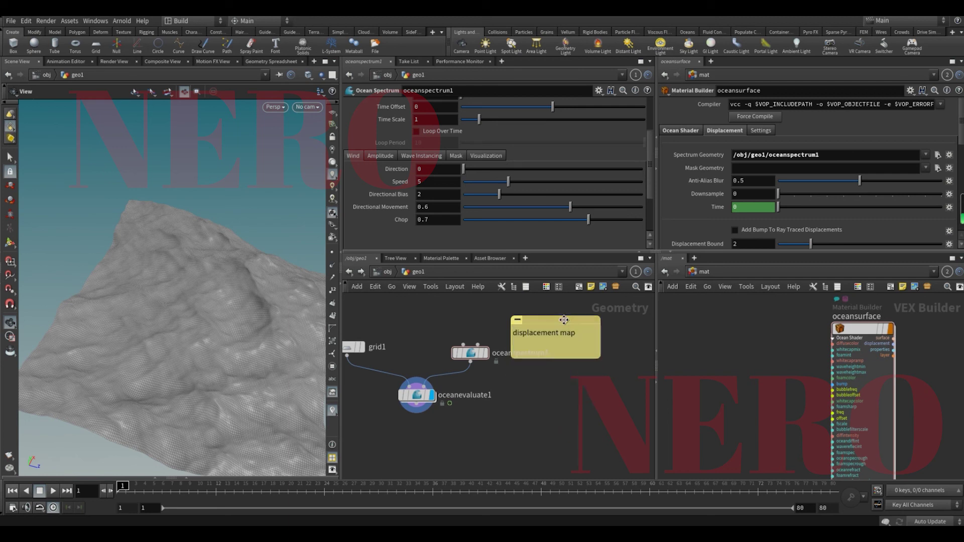
left_click_drag(564, 321, 562, 336)
left_click(694, 350)
left_click(484, 357)
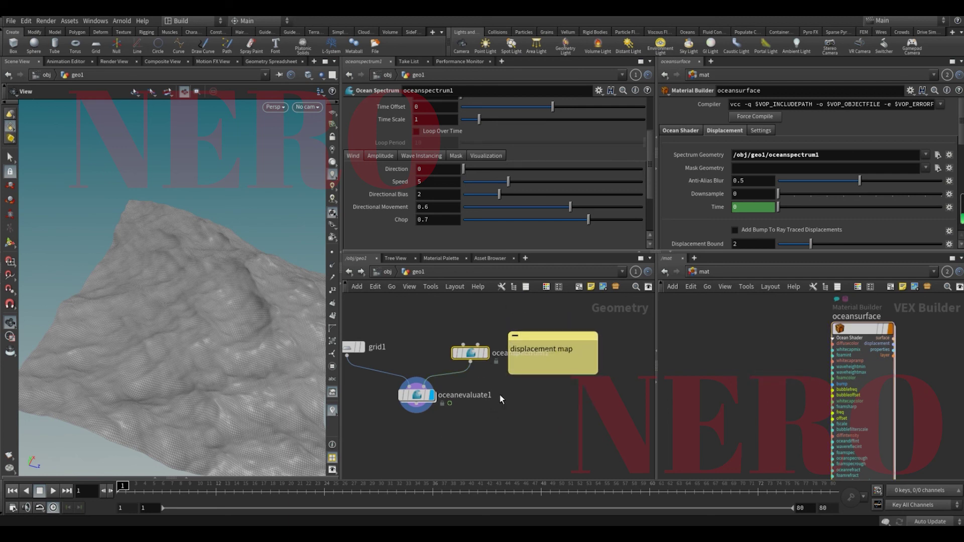
Select oceanevaluate1 and play the timeline to review the displaced ocean surface's animation.
left_click(419, 395)
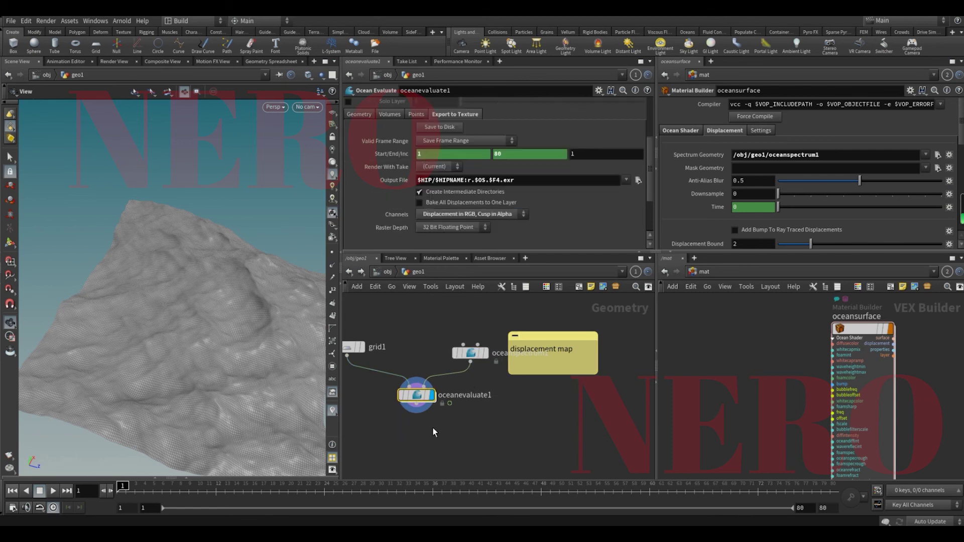
key("Up")
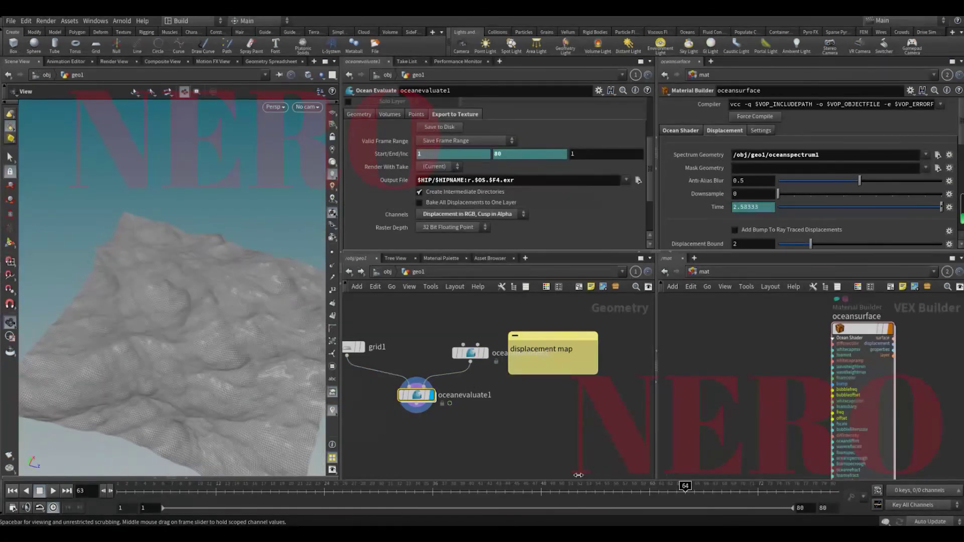
left_click(707, 364)
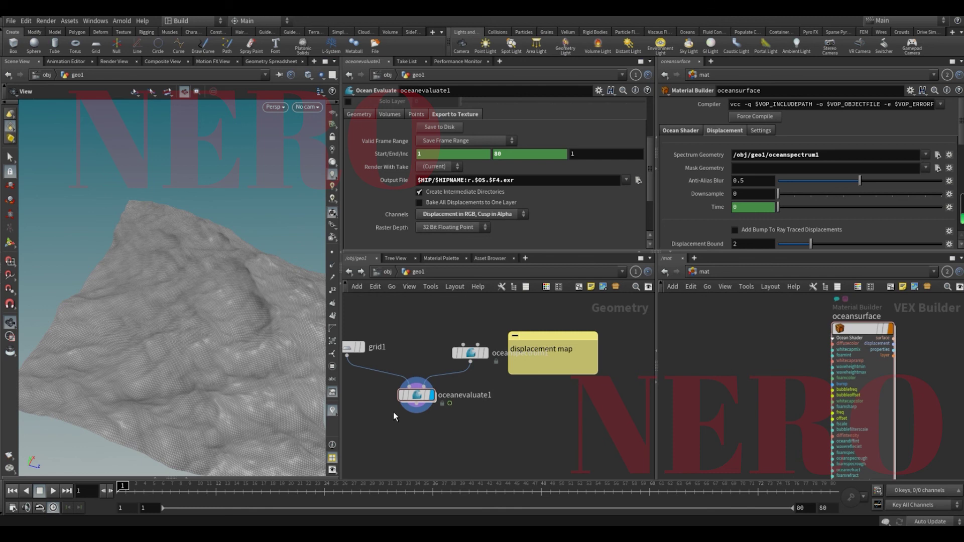
Move the "displacement map" sticky note farther from oceanspectrum1 so it no longer covers the node's name.
left_click(401, 397)
left_click(470, 353)
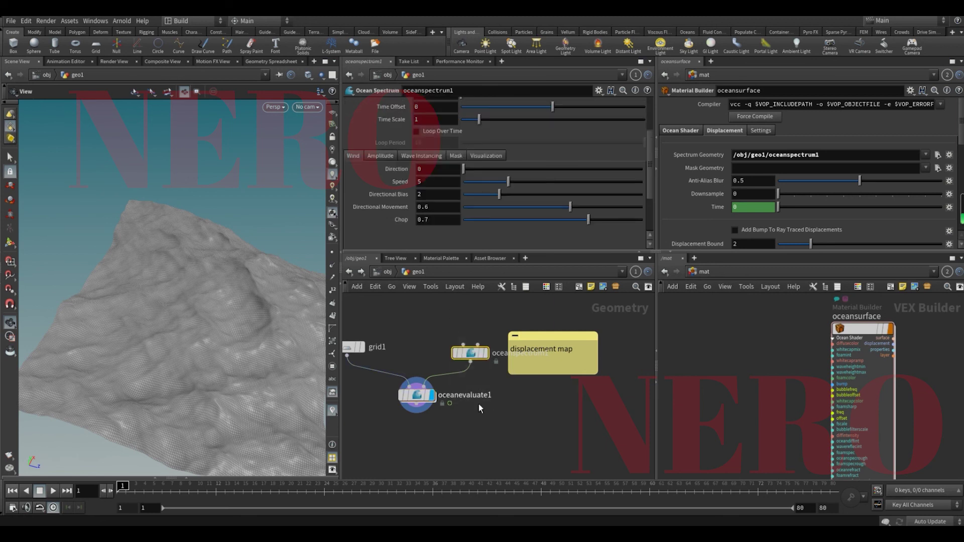
left_click_drag(545, 338, 603, 338)
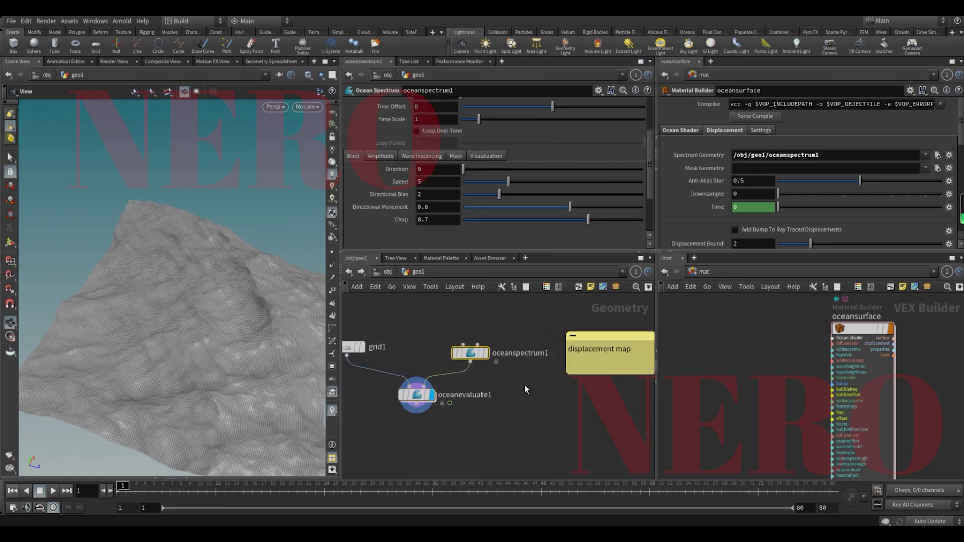
Preview the undeformed grid1 over the timeline, return to frame 1 and display oceanevaluate1's result again.
left_click(478, 395)
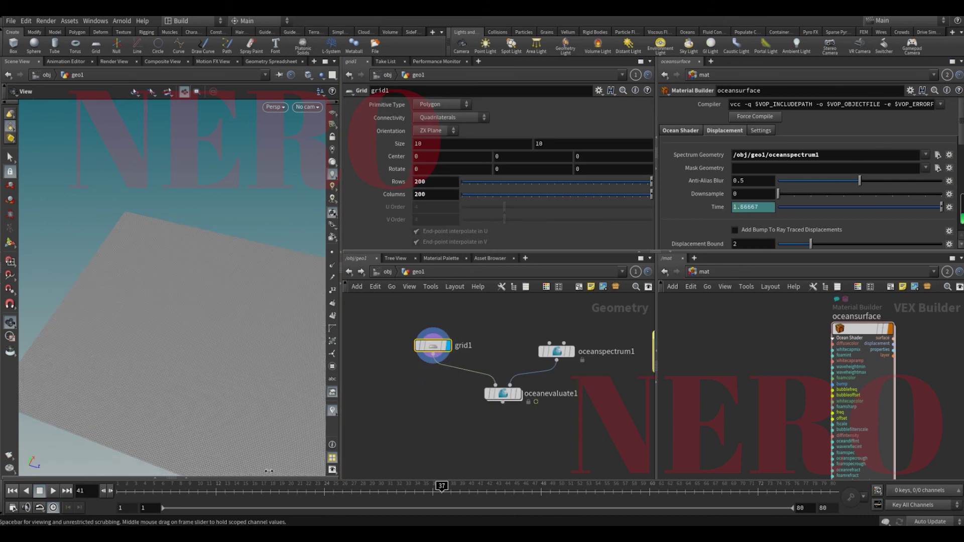
left_click(515, 394)
scroll(589, 394, "down", 1)
middle_click_drag(592, 394, 528, 394)
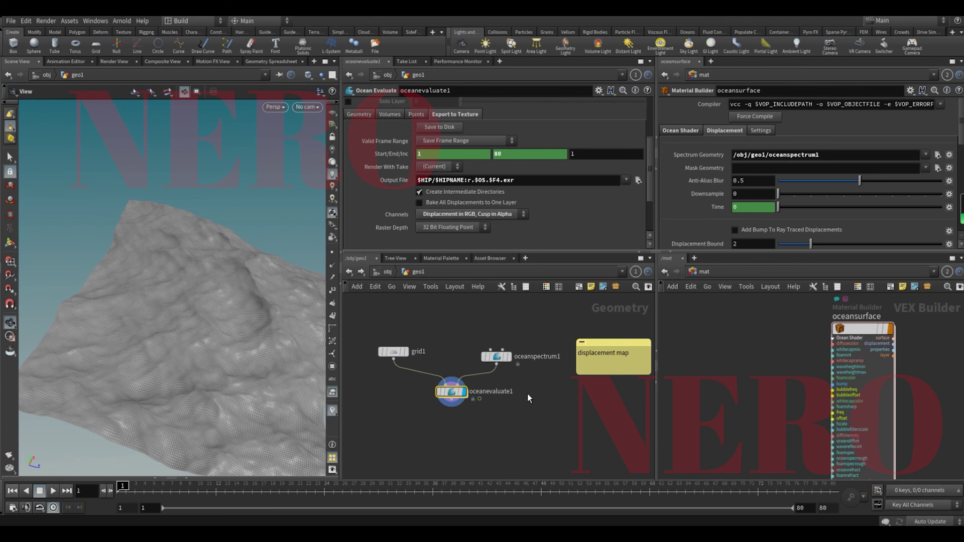